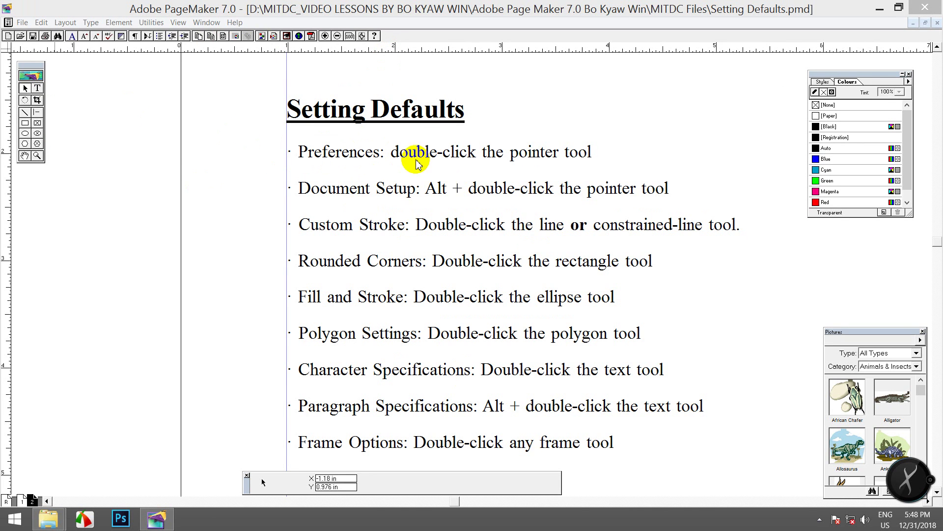
Open the general preferences, move the dialog clear of the first list line and close it without changes.
{"action": "left_click", "coordinate": [22, 23]}
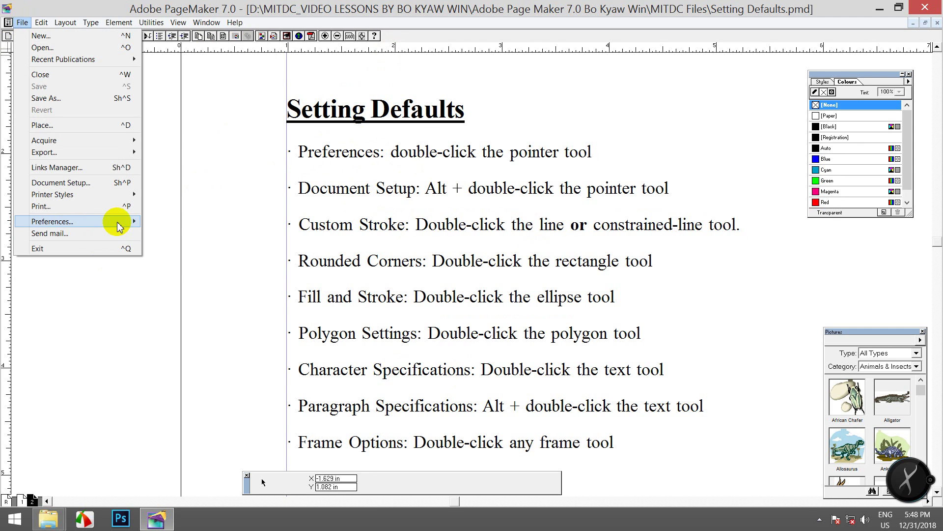
{"action": "mouse_move", "coordinate": [127, 224]}
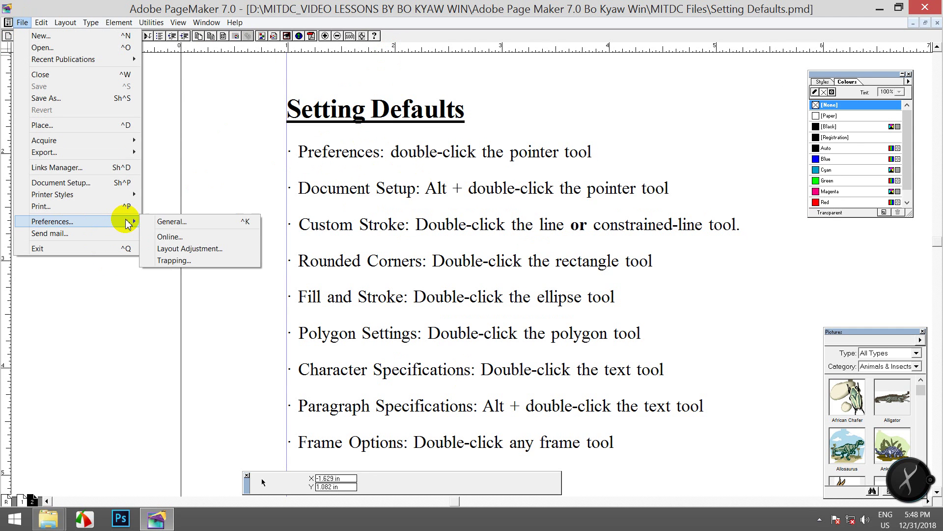
{"action": "left_click", "coordinate": [233, 224]}
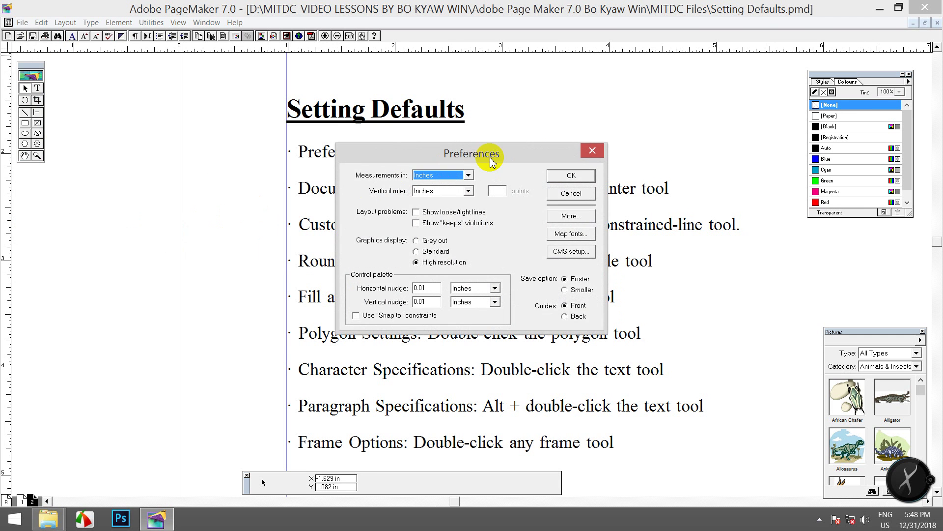
{"action": "left_click_drag", "start_coordinate": [490, 157], "coordinate": [602, 153]}
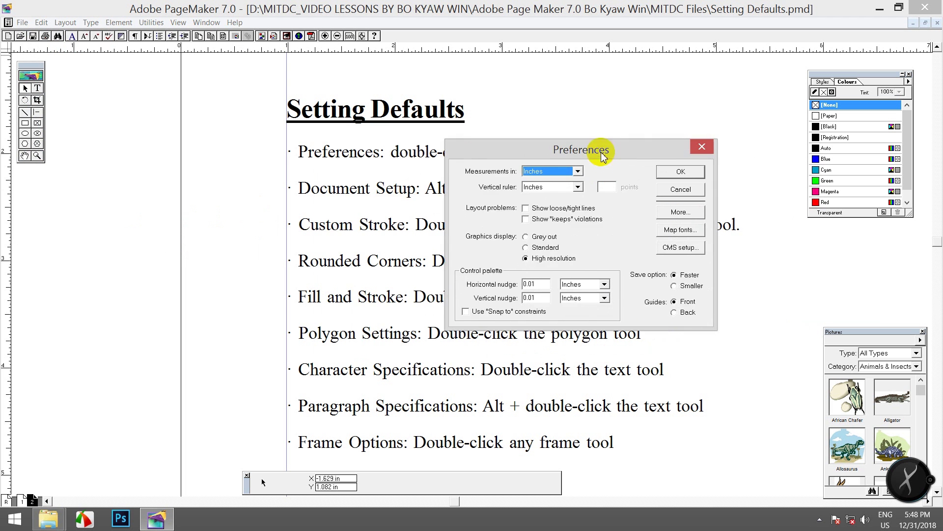
{"action": "left_click", "coordinate": [703, 148]}
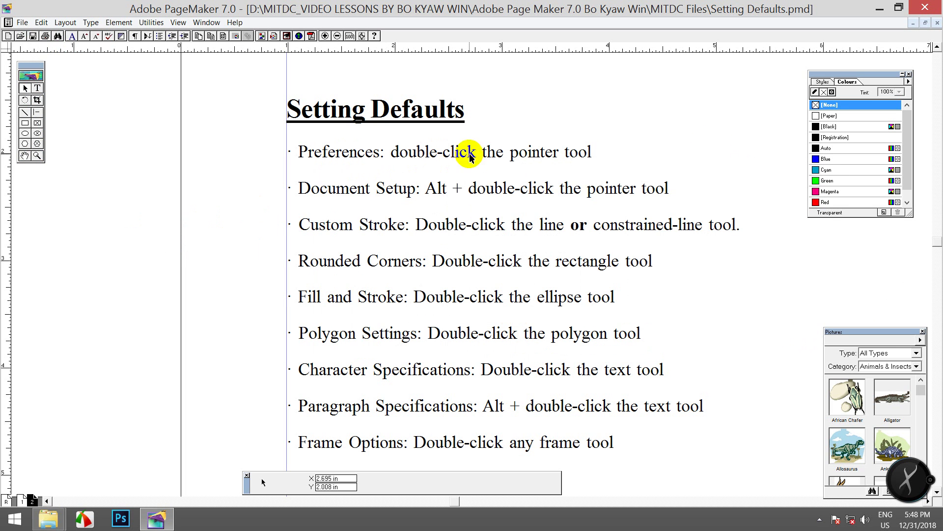
Open the preferences through the pointer tool twice, moving the dialog beside the list and closing it unchanged each time.
{"action": "double_click", "coordinate": [26, 90]}
{"action": "left_click_drag", "start_coordinate": [519, 153], "coordinate": [189, 195]}
{"action": "left_click", "coordinate": [261, 186]}
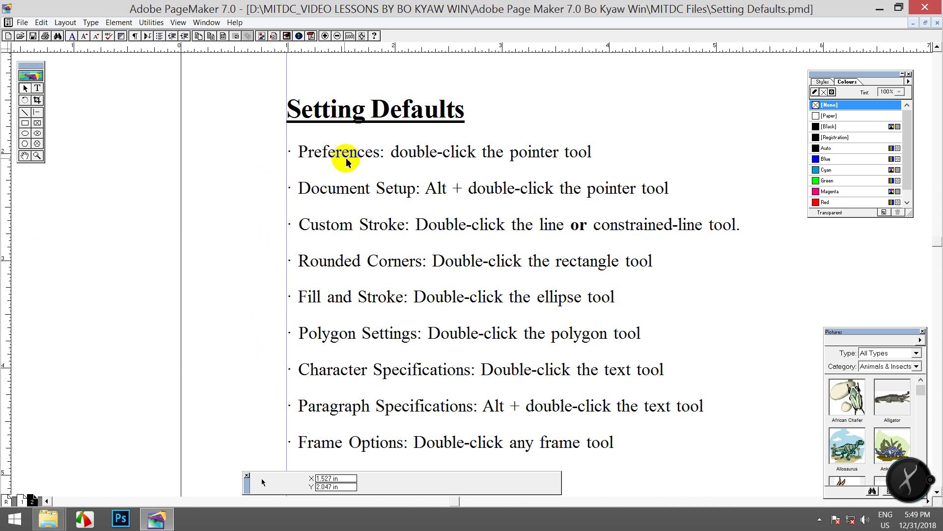
{"action": "left_click", "coordinate": [548, 152]}
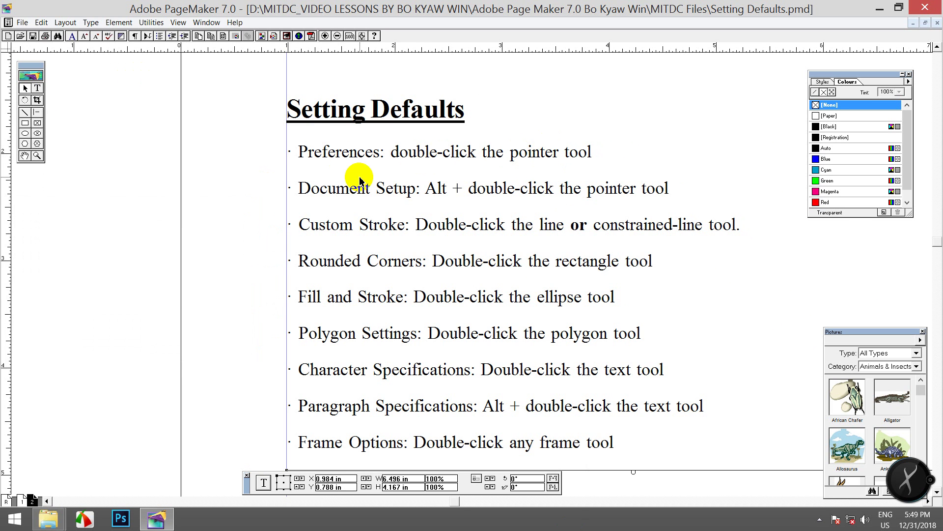
{"action": "double_click", "coordinate": [25, 88]}
{"action": "left_click_drag", "start_coordinate": [470, 156], "coordinate": [143, 189]}
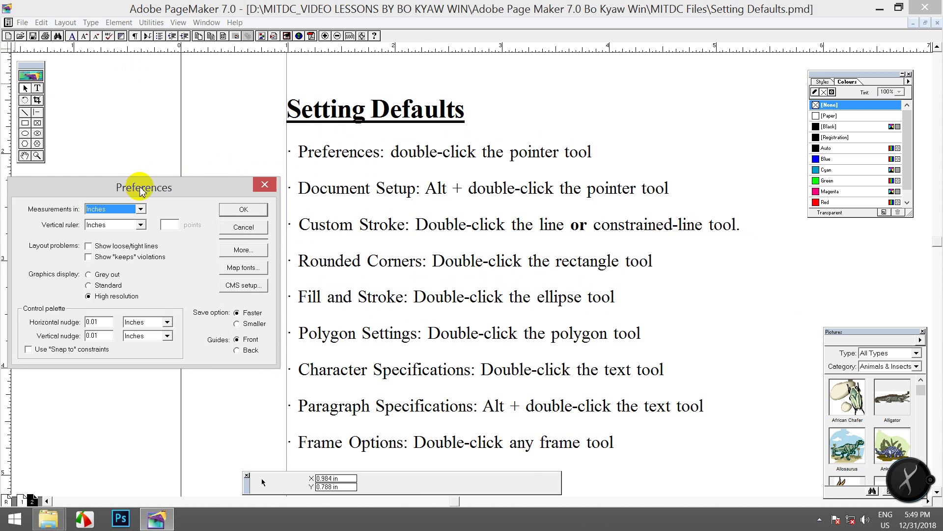
{"action": "left_click", "coordinate": [264, 185]}
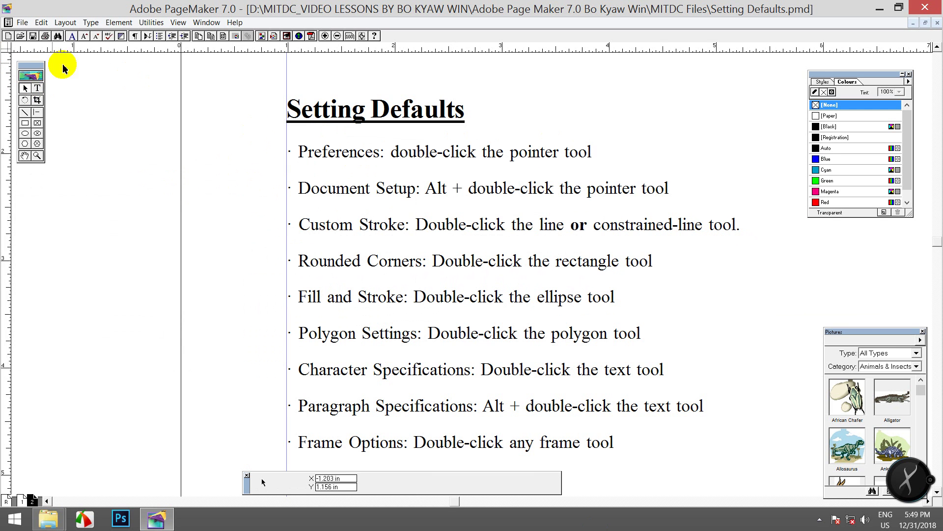
View the general preferences two more times, placing the dialog beside the list and dismissing it without edits.
{"action": "left_click", "coordinate": [22, 23]}
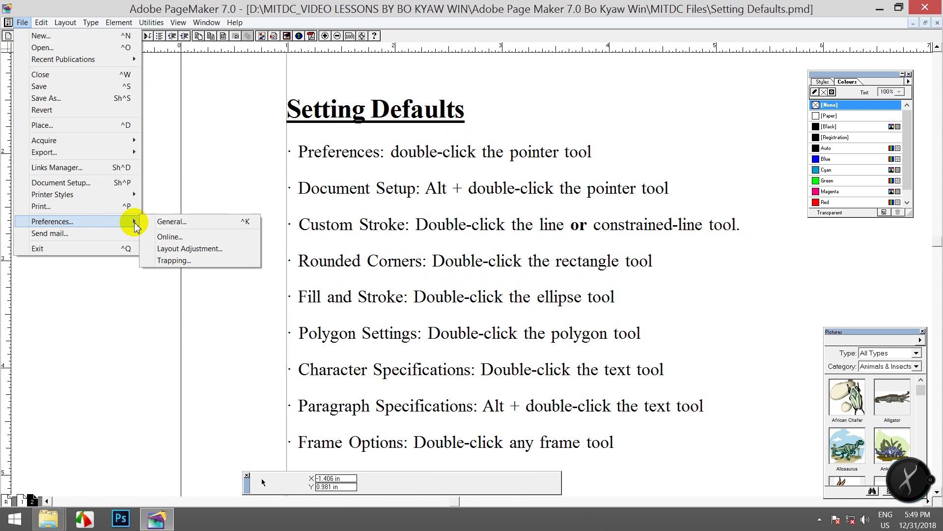
{"action": "left_click", "coordinate": [167, 221]}
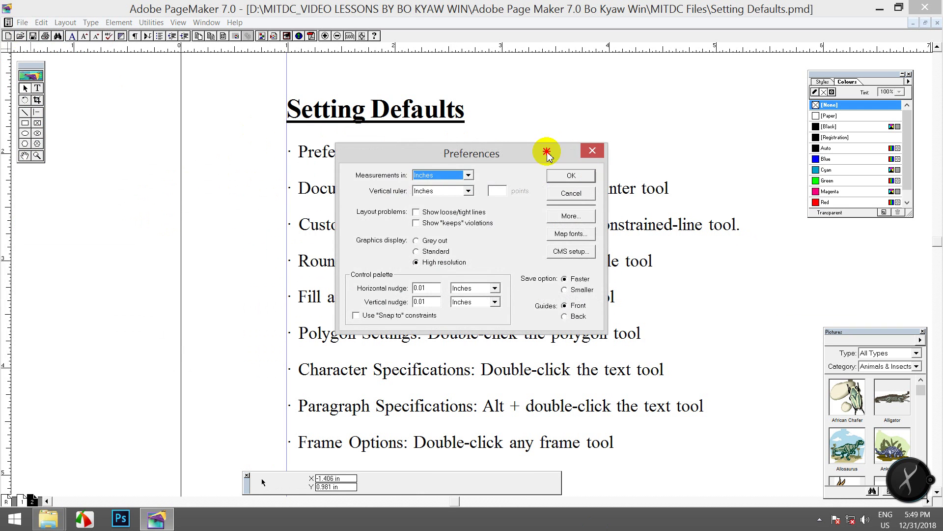
{"action": "left_click_drag", "start_coordinate": [547, 154], "coordinate": [209, 179]}
{"action": "left_click", "coordinate": [249, 175]}
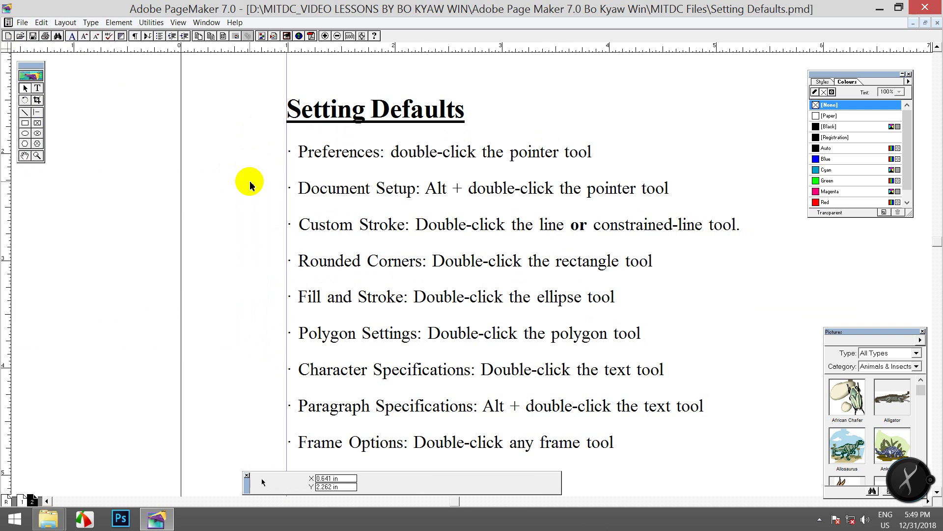
{"action": "key", "text": "ctrl+k"}
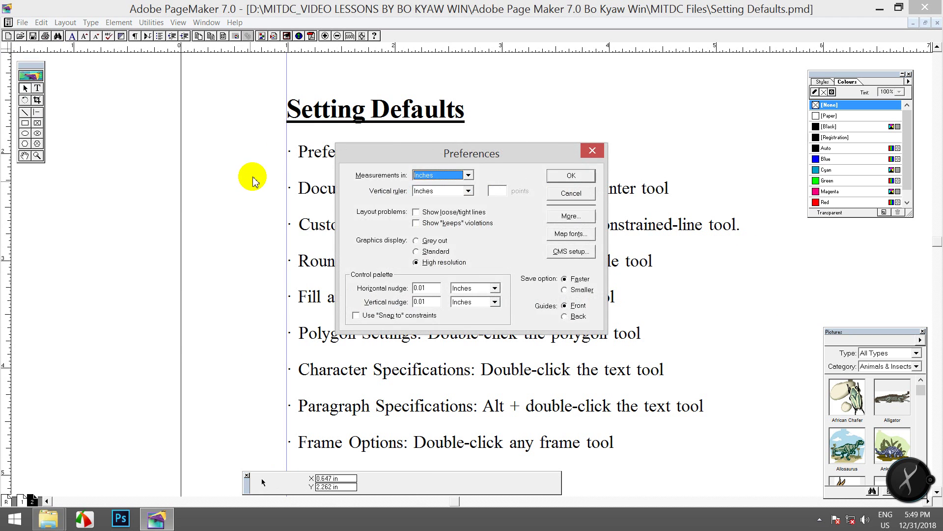
{"action": "left_click_drag", "start_coordinate": [551, 150], "coordinate": [246, 182]}
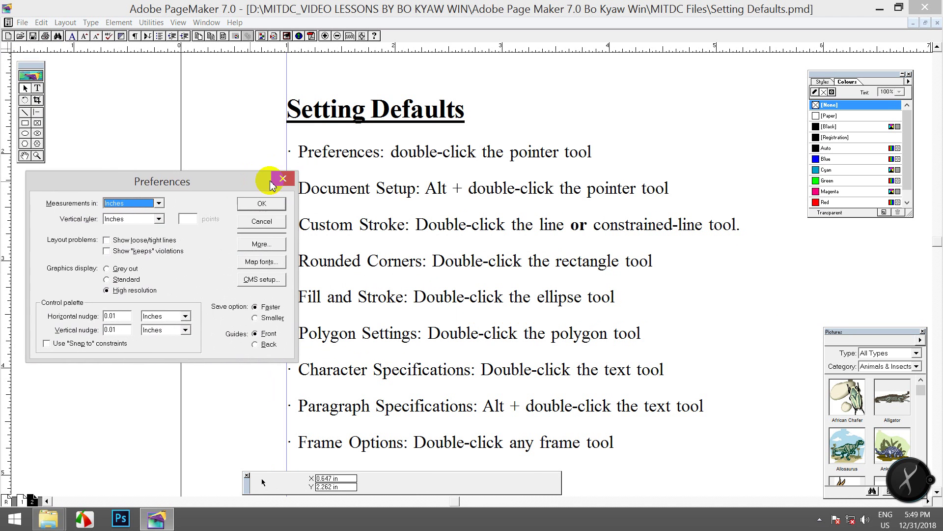
{"action": "left_click", "coordinate": [295, 176]}
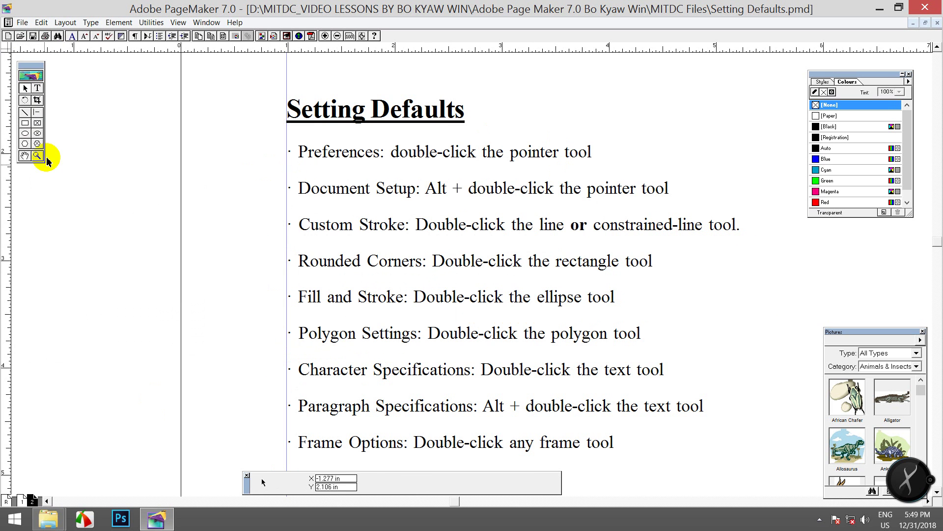
Append "=(Ctrl+K)" to the end of the Preferences line in the Setting Defaults list.
{"action": "left_click", "coordinate": [37, 88]}
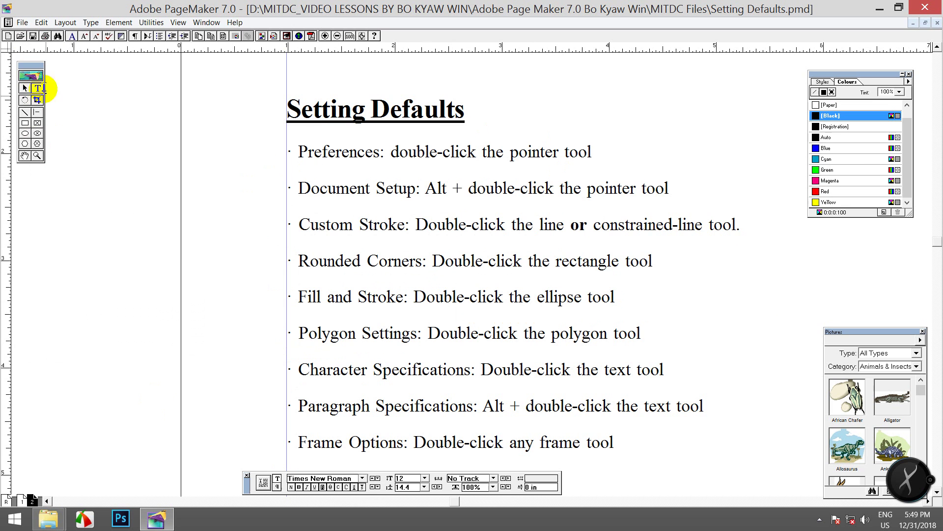
{"action": "left_click", "coordinate": [588, 152]}
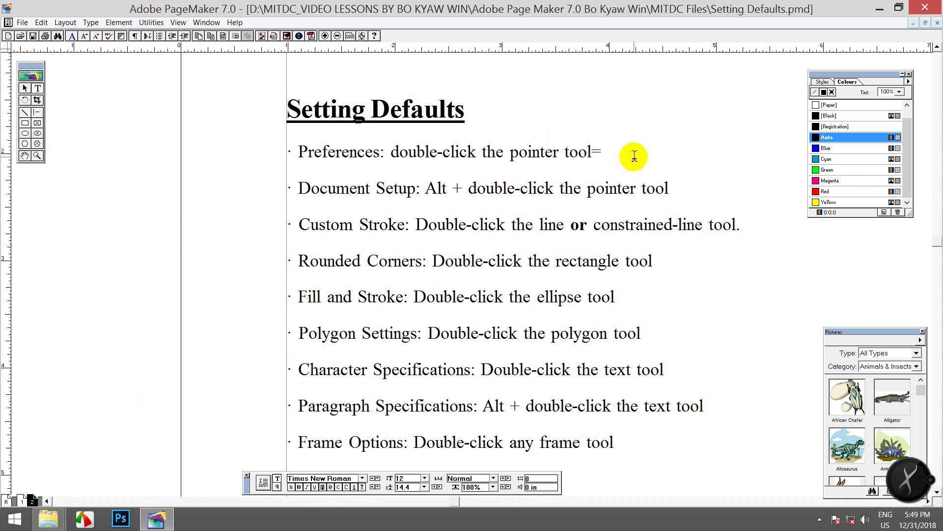
{"action": "type", "text": "=(C"}
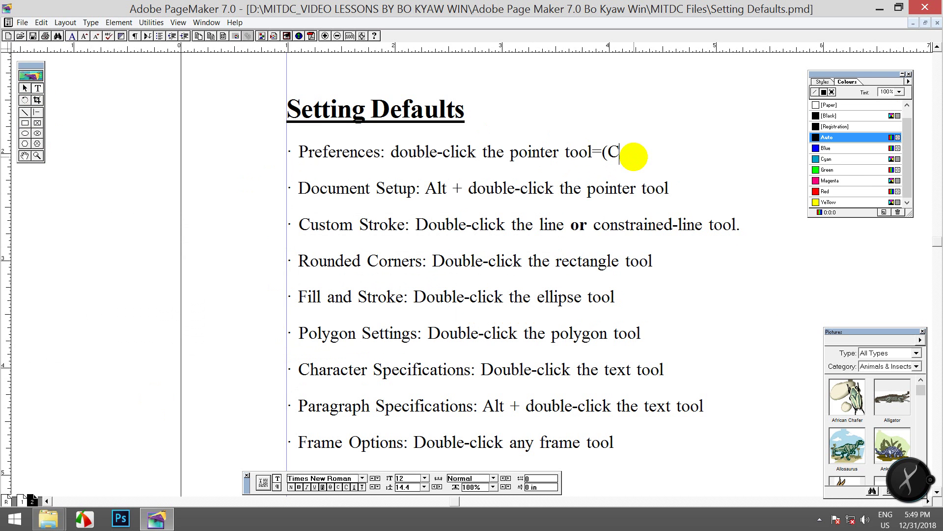
{"action": "type", "text": "trl"}
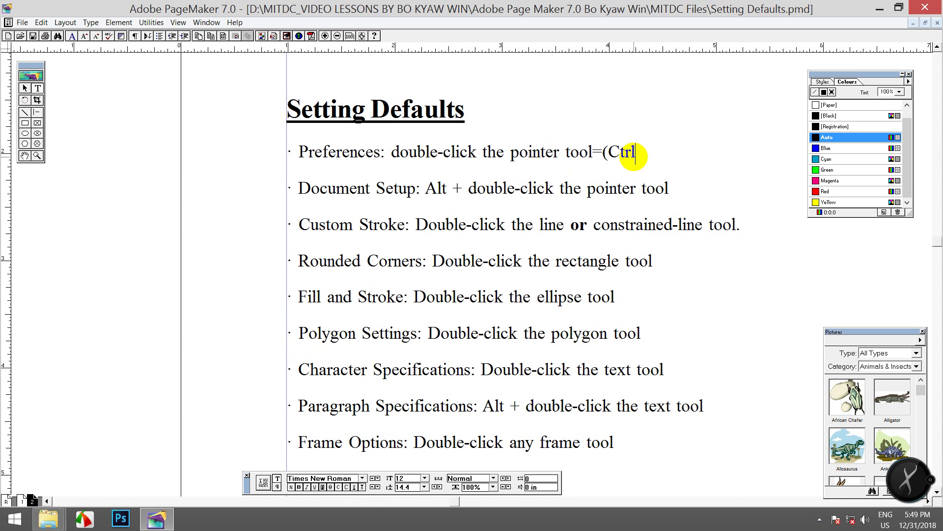
{"action": "type", "text": "+K"}
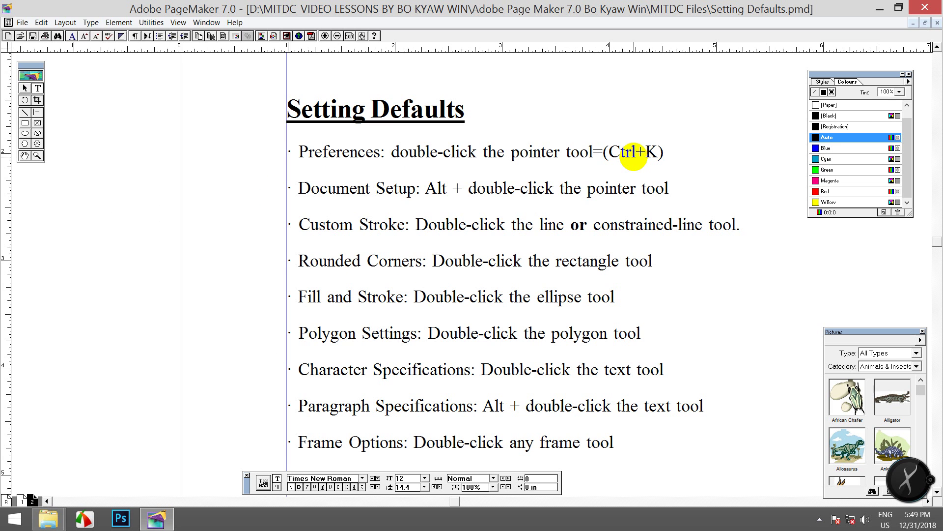
Open Document Setup through the pointer tool twice, cancelling the dialog each time without changing the page settings.
{"action": "left_click", "coordinate": [26, 90]}
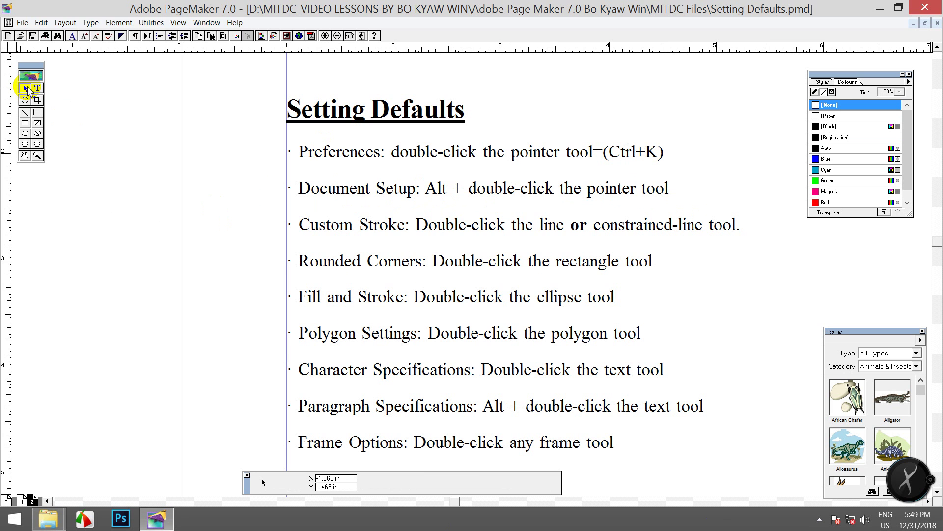
{"action": "double_click", "coordinate": [26, 90], "text": "alt"}
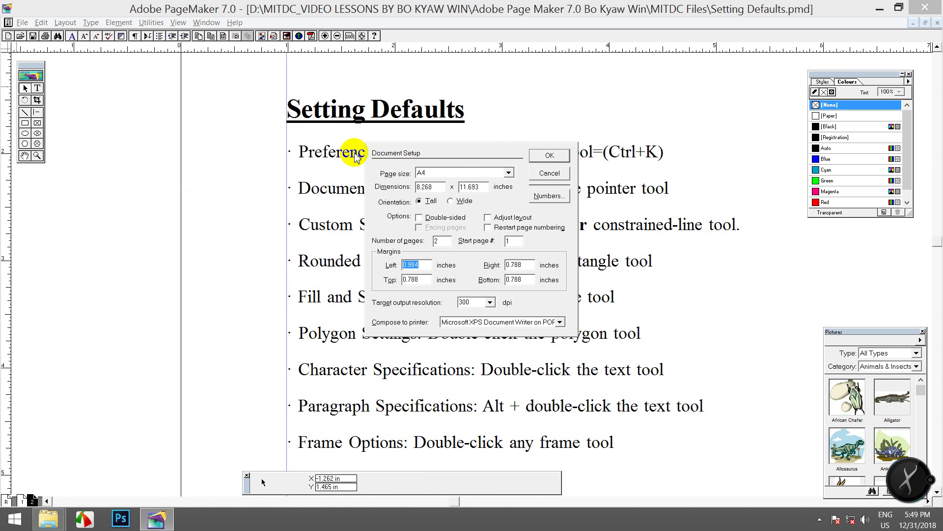
{"action": "left_click", "coordinate": [550, 174]}
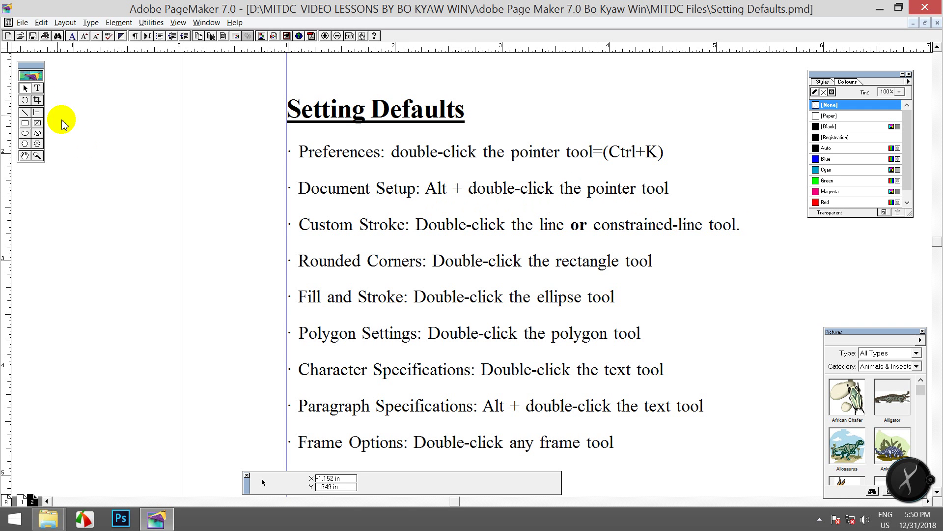
{"action": "double_click", "coordinate": [25, 90], "text": "alt"}
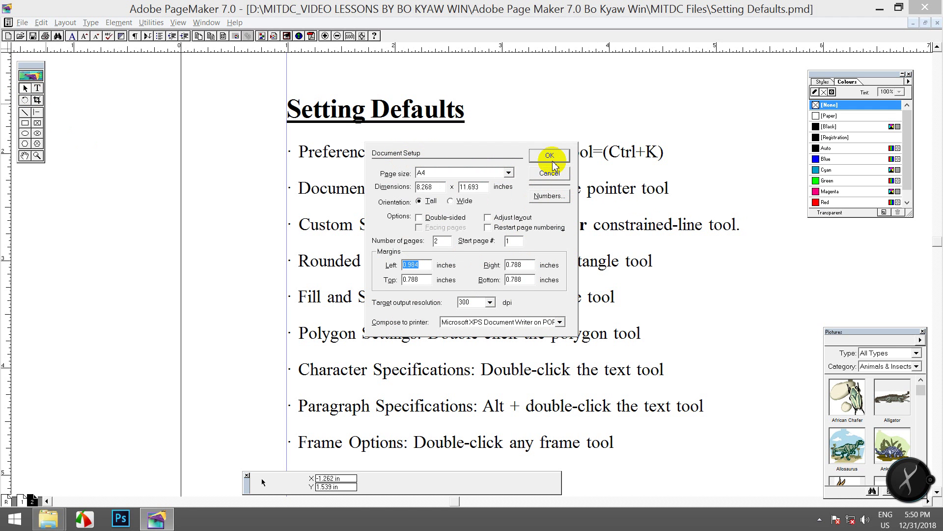
{"action": "left_click", "coordinate": [550, 174]}
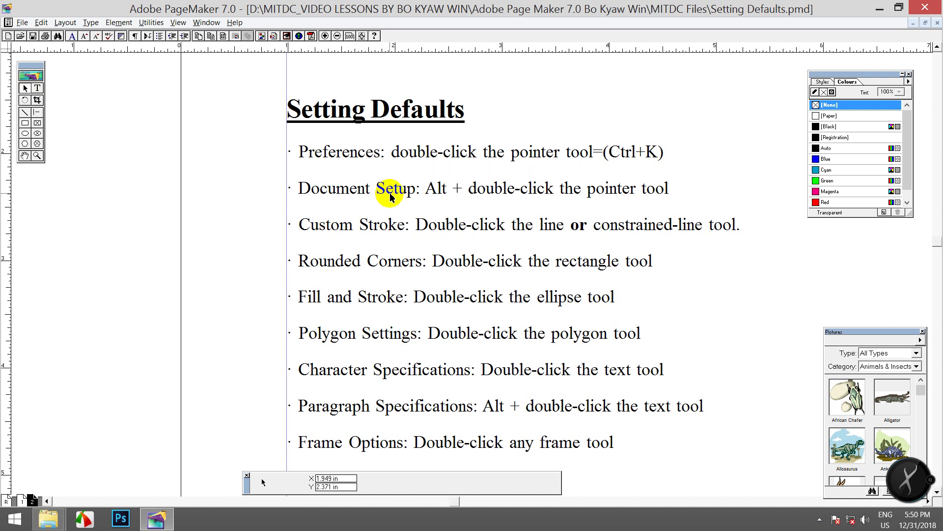
Look up the shortcut assigned to the Document Setup command, use it to view the dialog and cancel.
{"action": "left_click", "coordinate": [22, 23]}
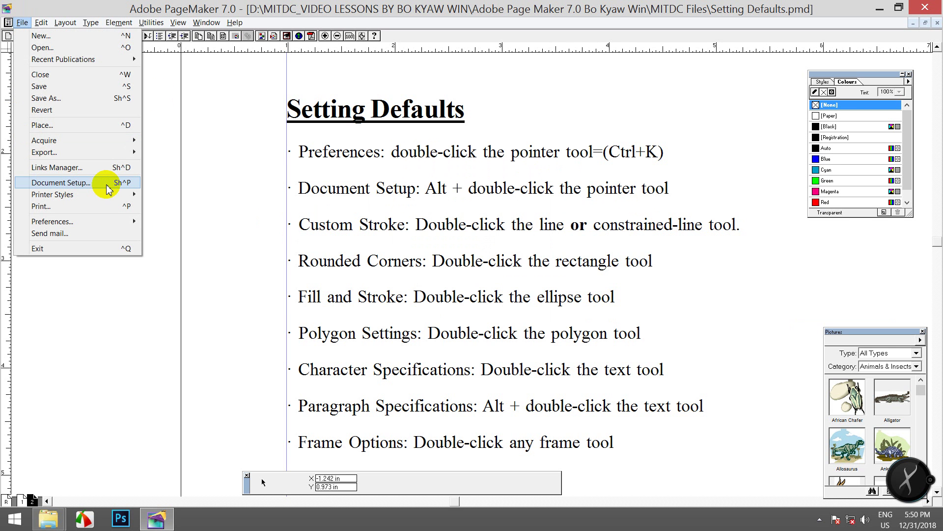
{"action": "left_click", "coordinate": [41, 23]}
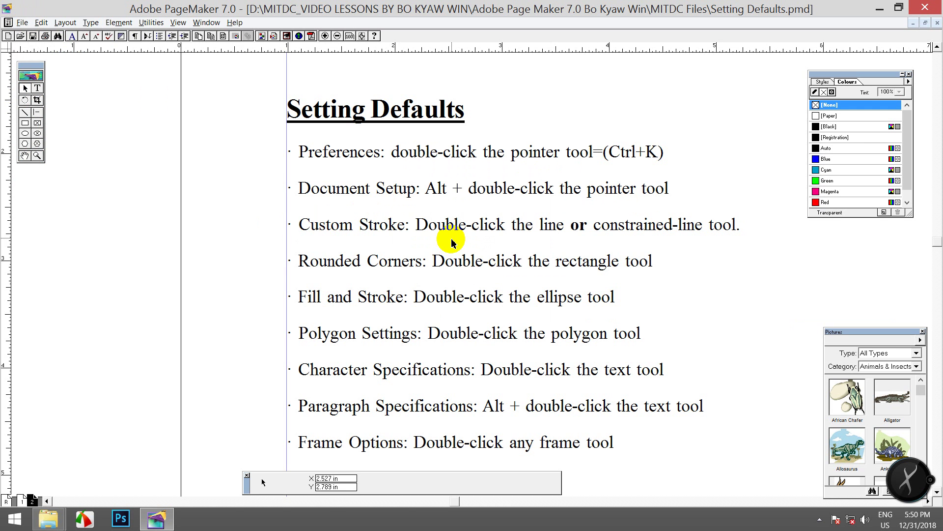
{"action": "key", "text": "ctrl+shift+p"}
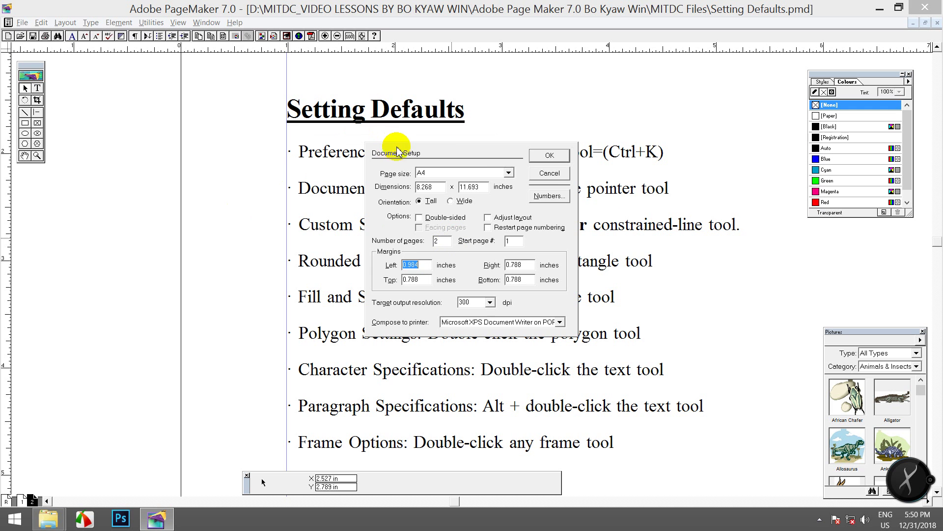
{"action": "left_click", "coordinate": [549, 172]}
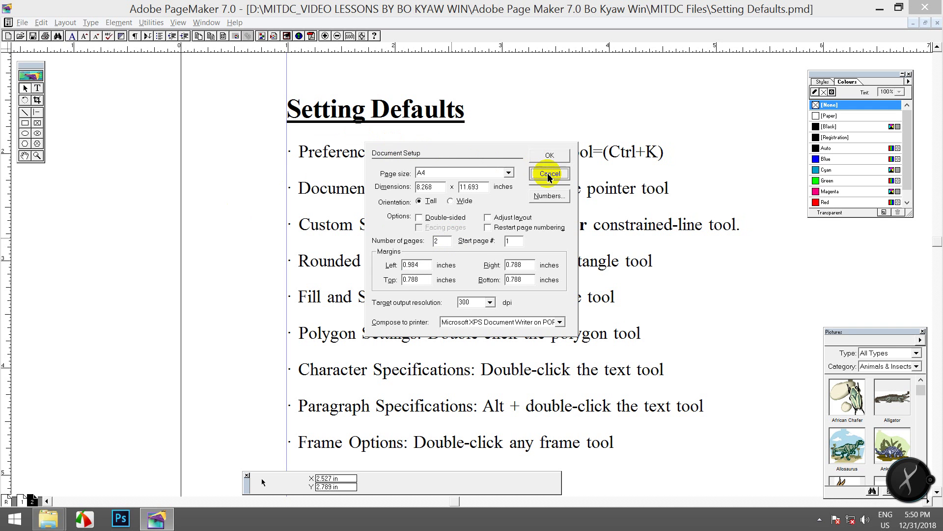
Append "(Ctrl+Shift+P)" to the Document Setup line and test that shortcut by viewing and closing the Document Setup dialog.
{"action": "left_click", "coordinate": [37, 87]}
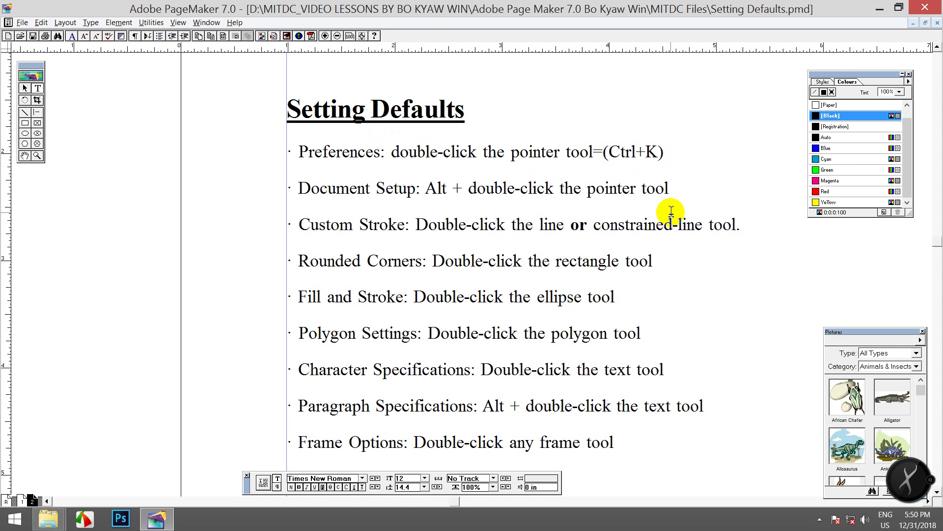
{"action": "left_click", "coordinate": [667, 190]}
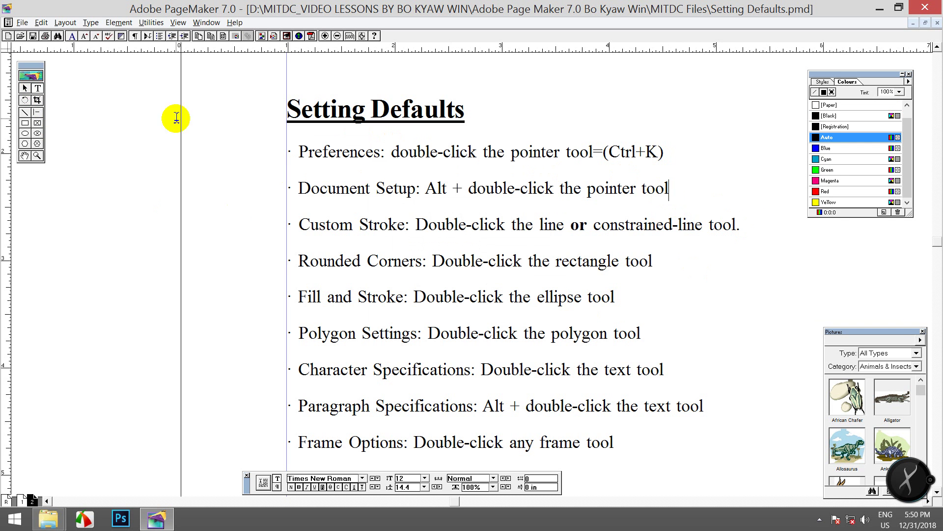
{"action": "left_click", "coordinate": [25, 88]}
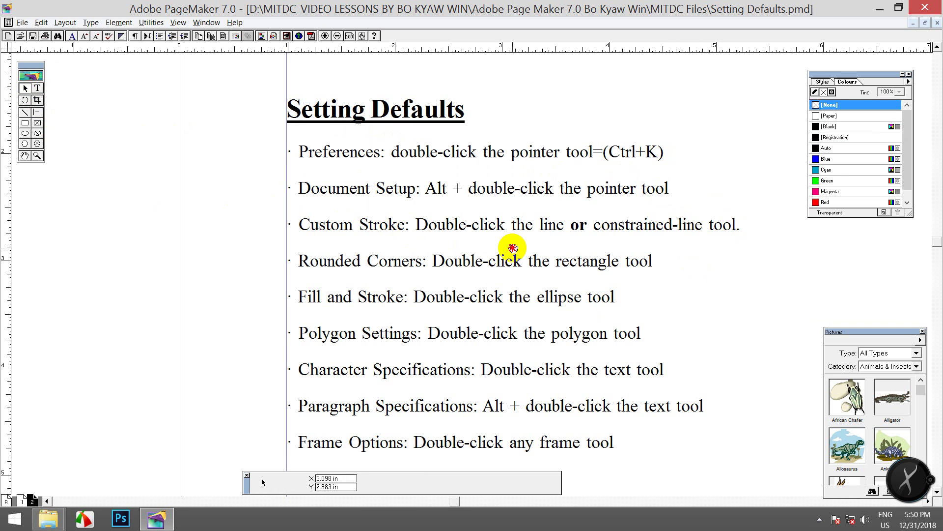
{"action": "left_click_drag", "start_coordinate": [507, 246], "coordinate": [293, 217]}
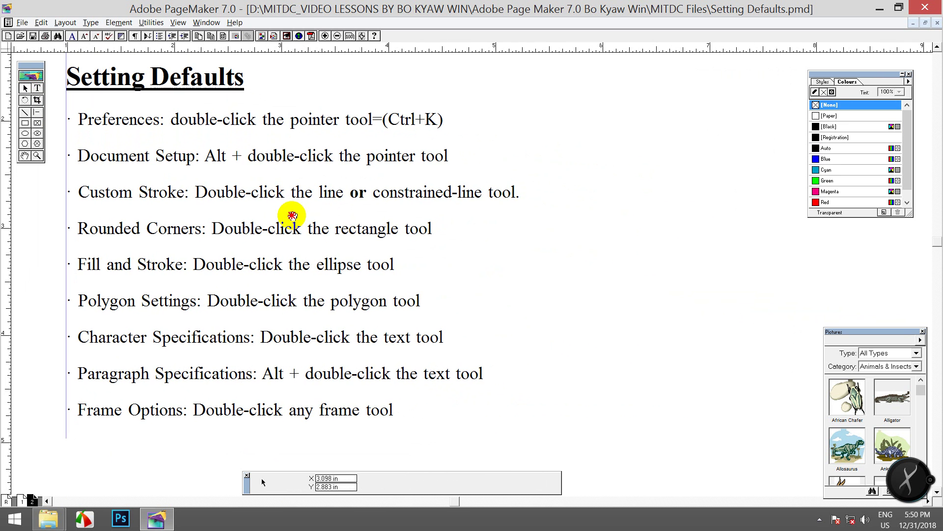
{"action": "left_click", "coordinate": [37, 88]}
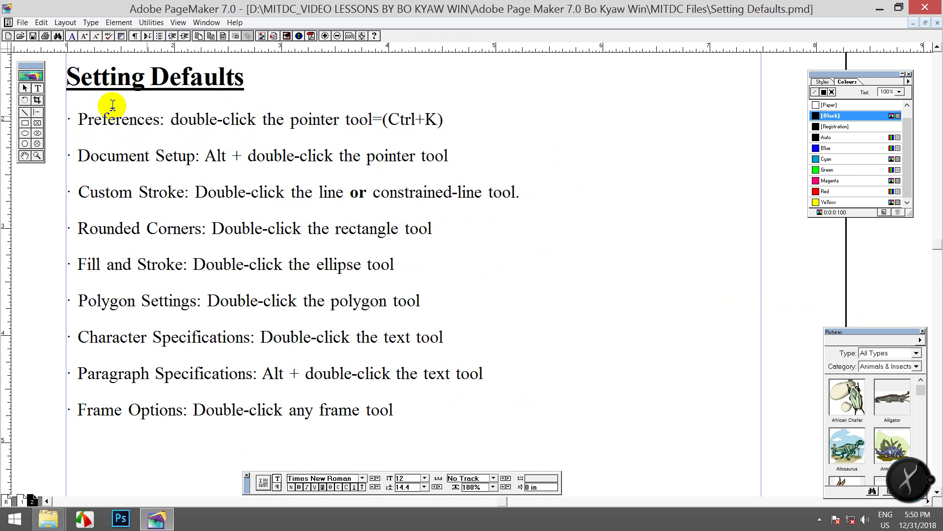
{"action": "left_click", "coordinate": [449, 157]}
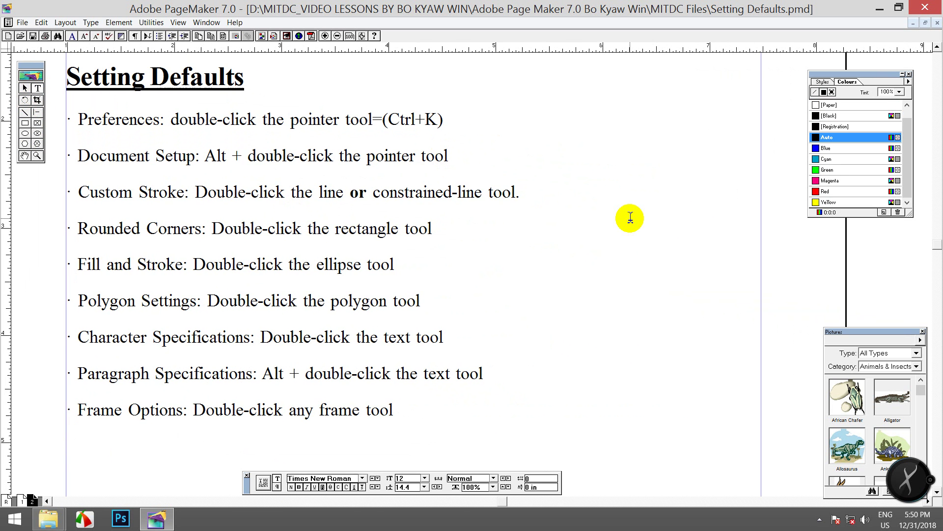
{"action": "left_click", "coordinate": [338, 36]}
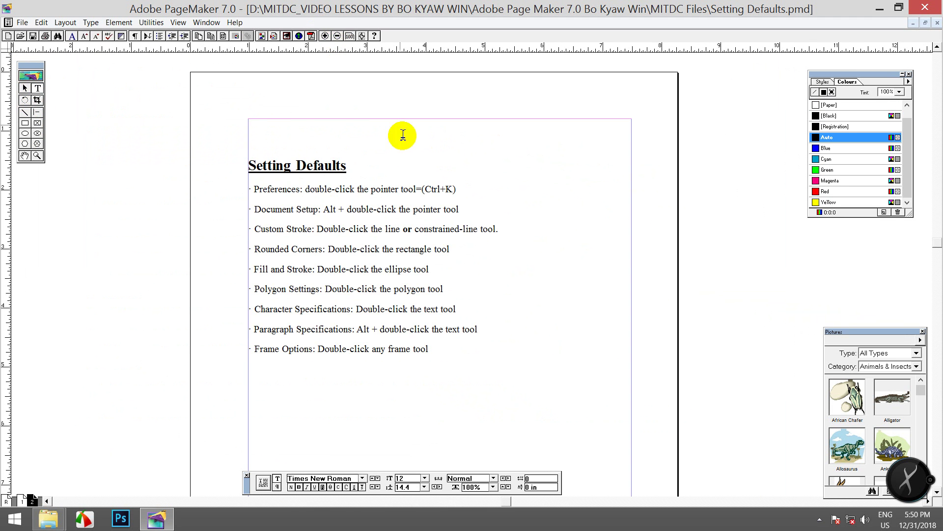
{"action": "left_click", "coordinate": [326, 36]}
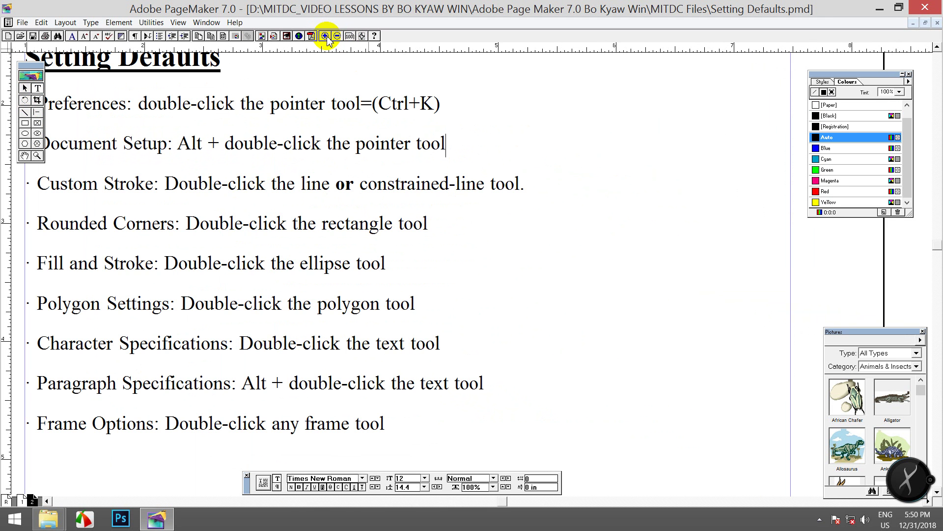
{"action": "left_click_drag", "start_coordinate": [183, 160], "coordinate": [242, 163]}
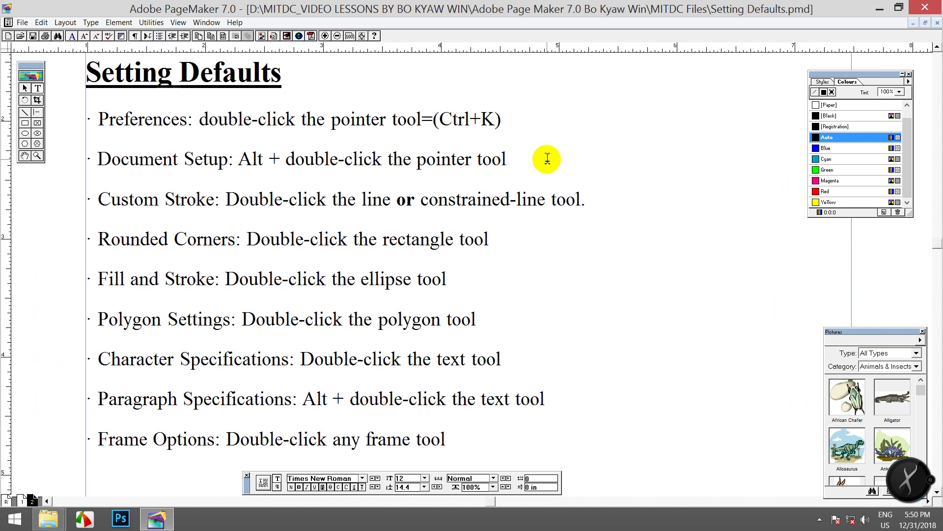
{"action": "type", "text": "(Ctrl"}
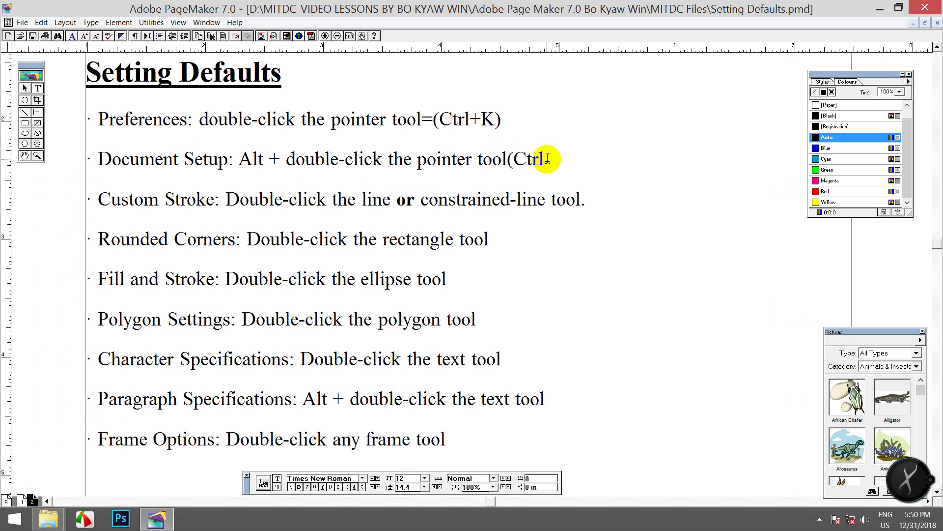
{"action": "type", "text": "+"}
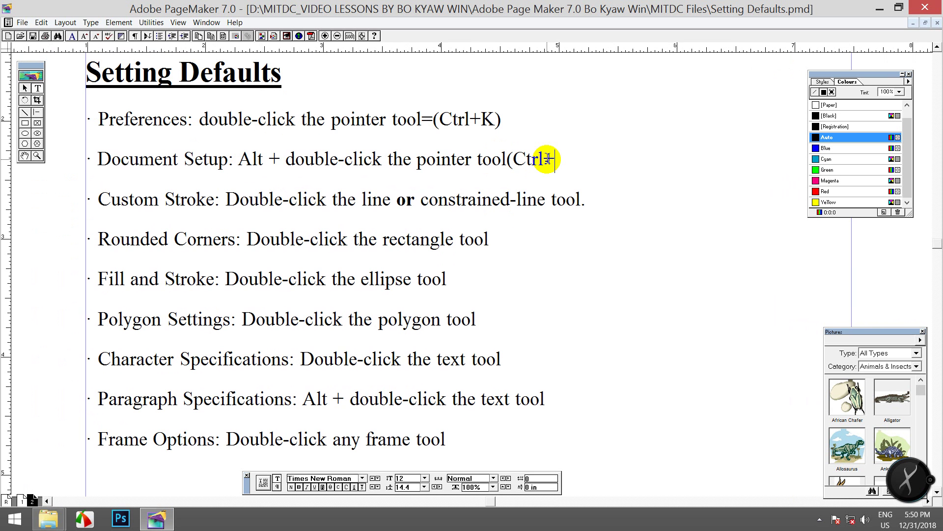
{"action": "type", "text": "Shift"}
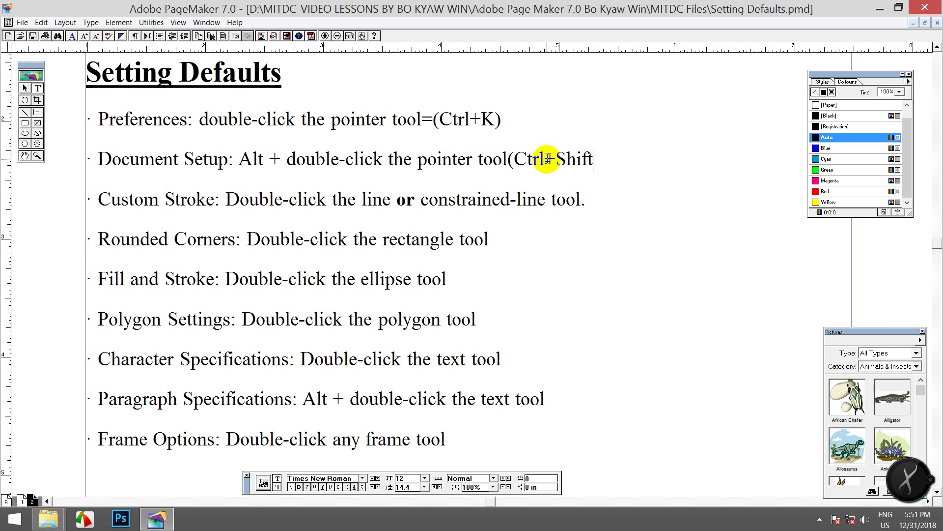
{"action": "type", "text": "+"}
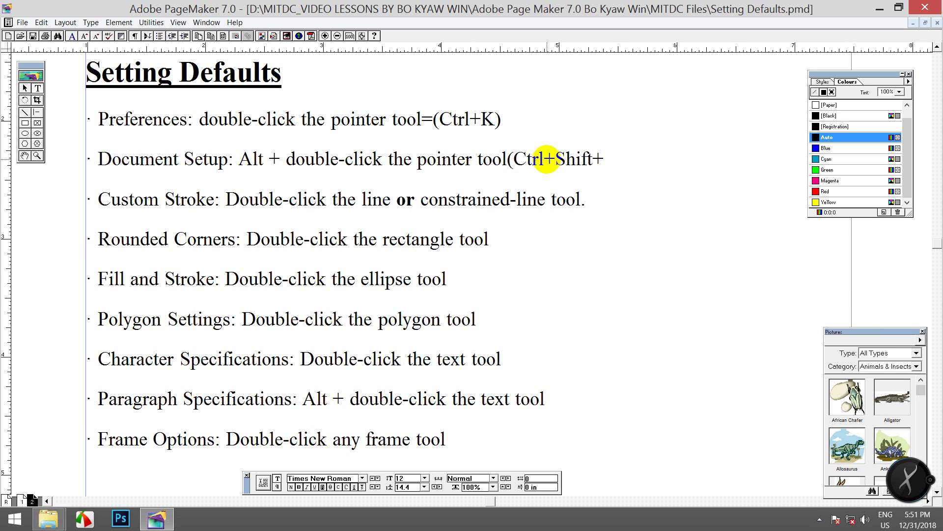
{"action": "type", "text": "P"}
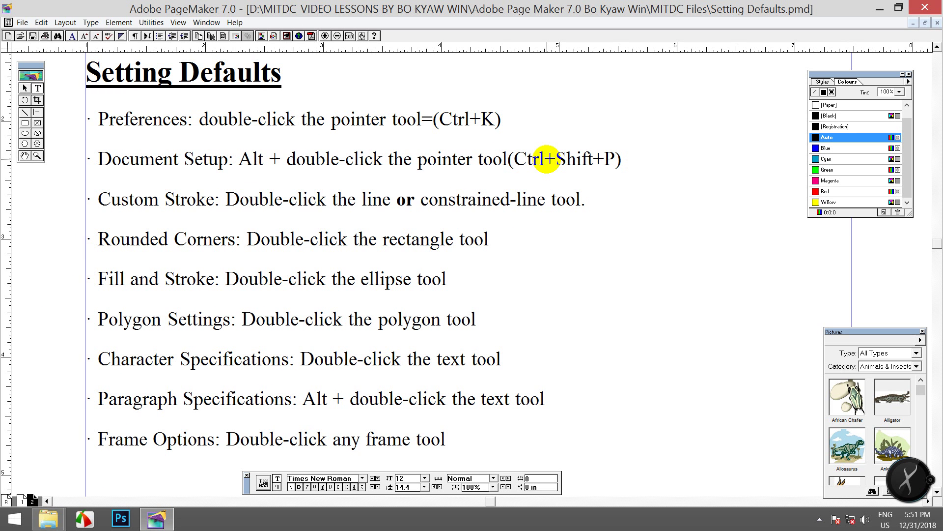
{"action": "key", "text": "ctrl+shift+p"}
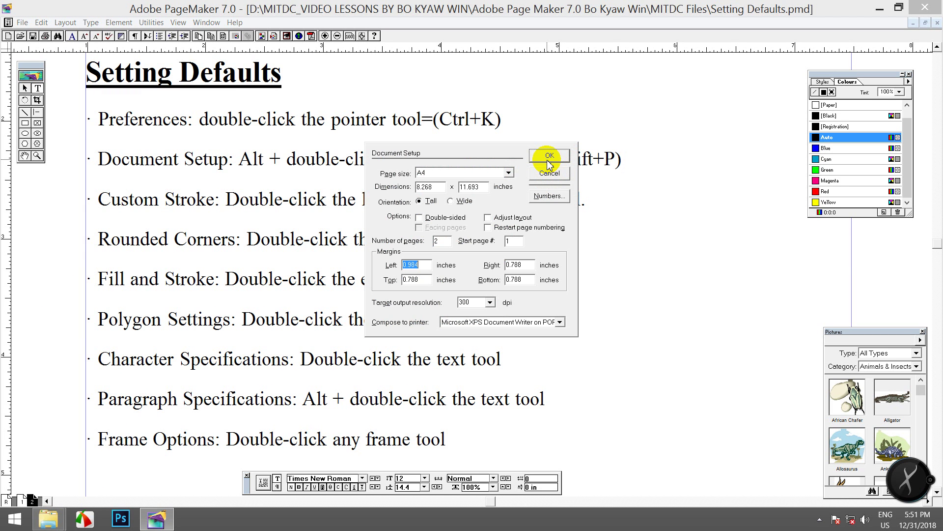
{"action": "left_click", "coordinate": [544, 155]}
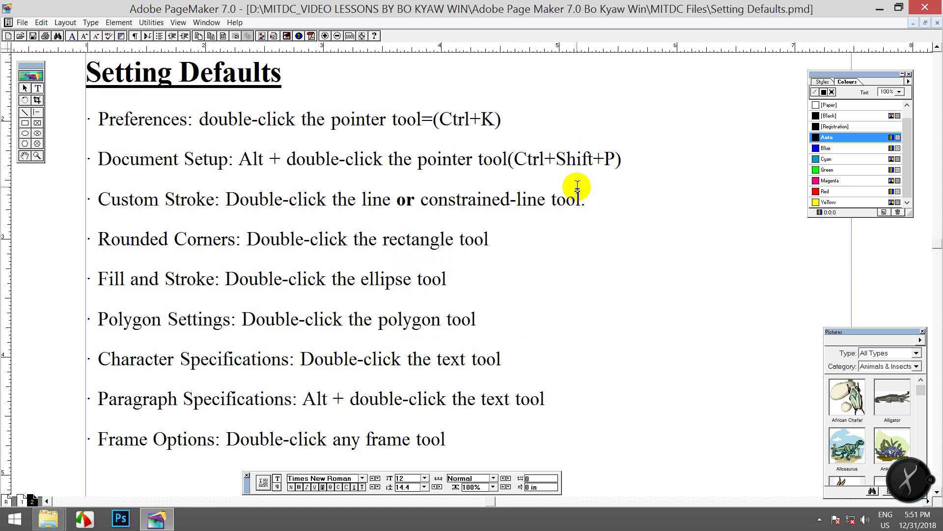
Make the shortcuts "(Ctrl+K)" and "(Ctrl+Shift+P)" bold in the Preferences and Document Setup lines.
{"action": "left_click_drag", "start_coordinate": [432, 120], "coordinate": [494, 119]}
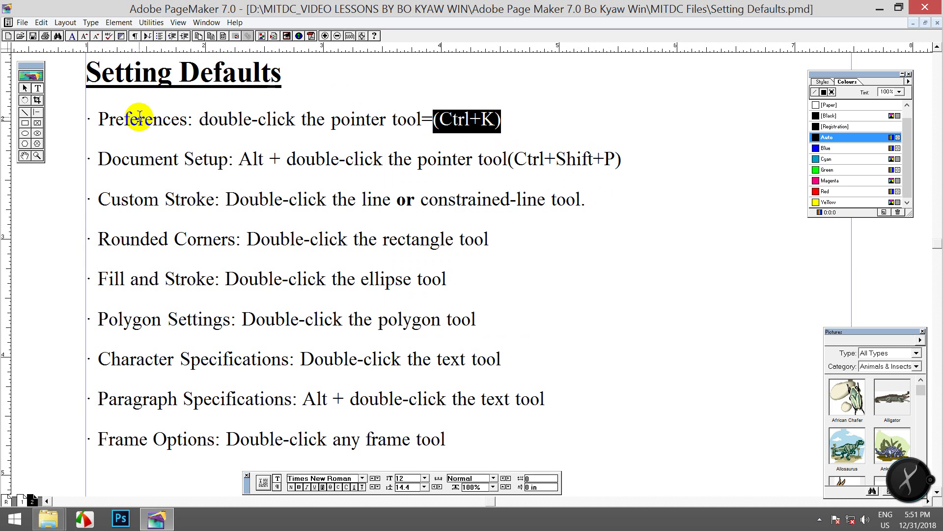
{"action": "left_click", "coordinate": [299, 487]}
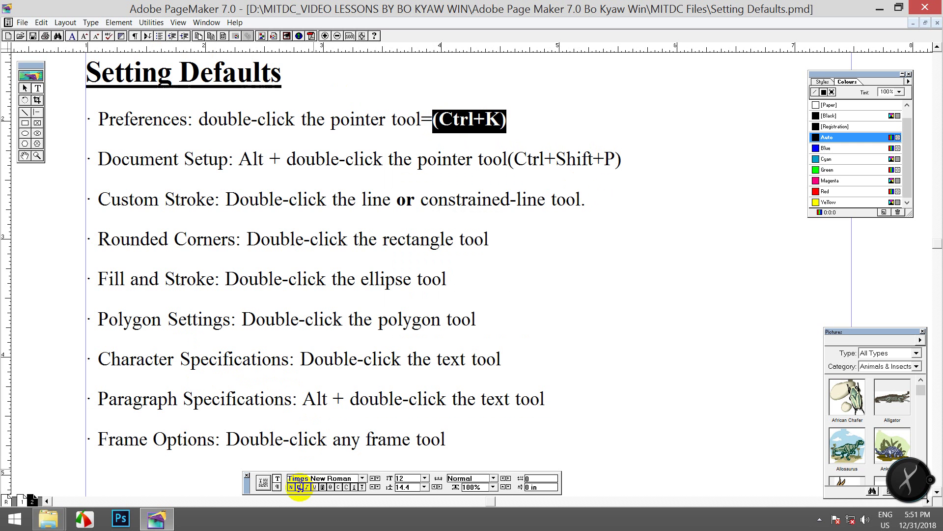
{"action": "left_click", "coordinate": [509, 159]}
{"action": "left_click_drag", "start_coordinate": [509, 159], "coordinate": [624, 158]}
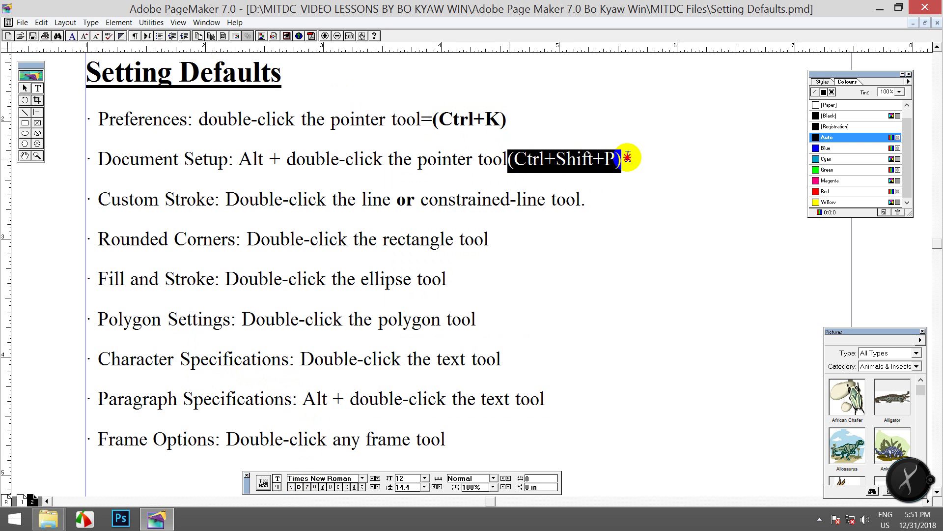
{"action": "left_click", "coordinate": [299, 488]}
{"action": "left_click", "coordinate": [554, 158]}
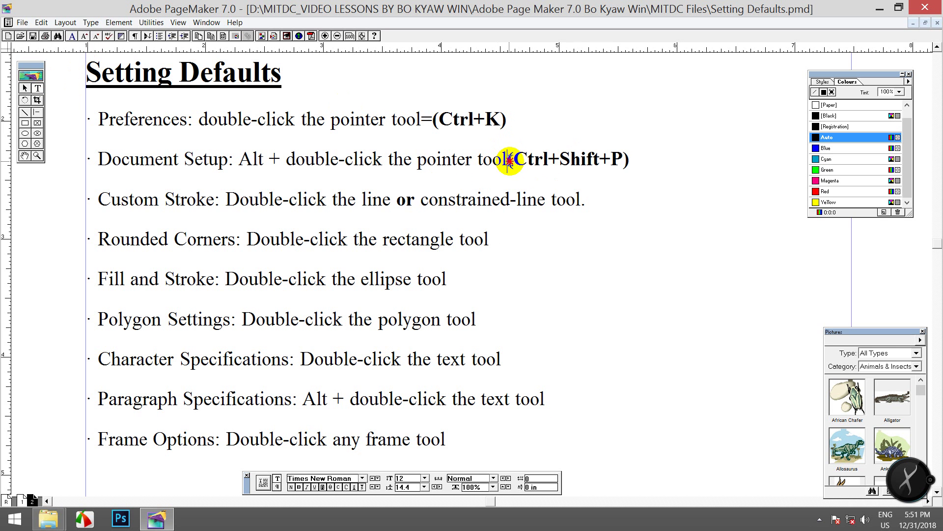
Copy the bold "(Ctrl+Shift+P)" to the ends of the Custom Stroke, Rounded Corners, Fill and Stroke, and Polygon Settings lines.
{"action": "left_click_drag", "start_coordinate": [509, 159], "coordinate": [634, 154]}
{"action": "key", "text": "ctrl+c"}
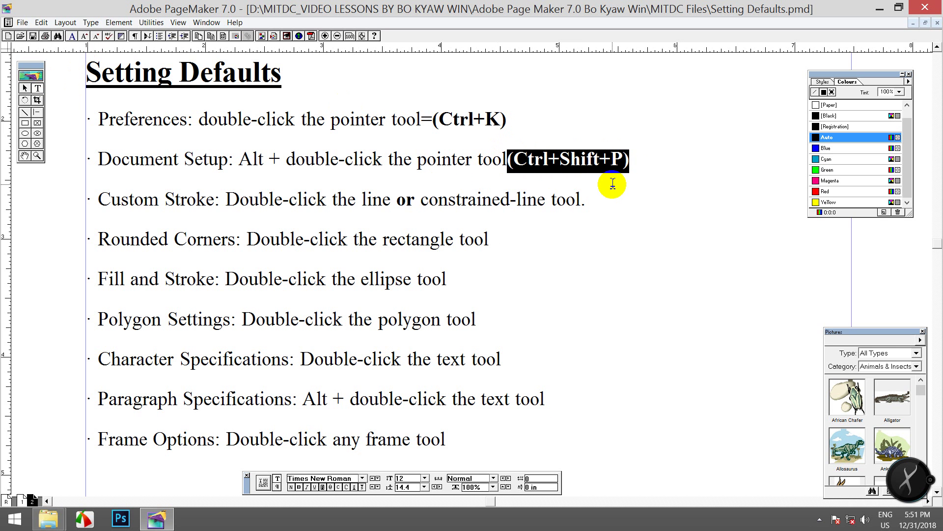
{"action": "left_click", "coordinate": [585, 200]}
{"action": "key", "text": "ctrl+v"}
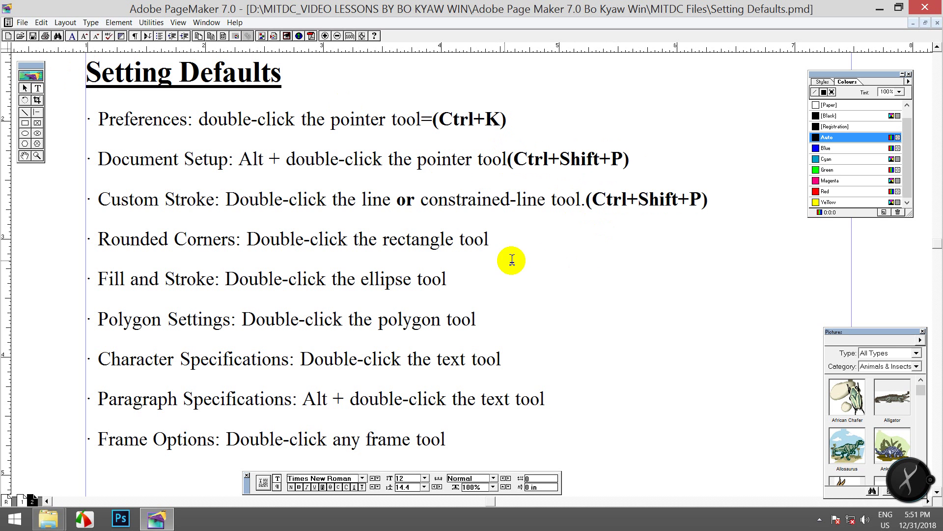
{"action": "left_click", "coordinate": [499, 239]}
{"action": "key", "text": "ctrl+v"}
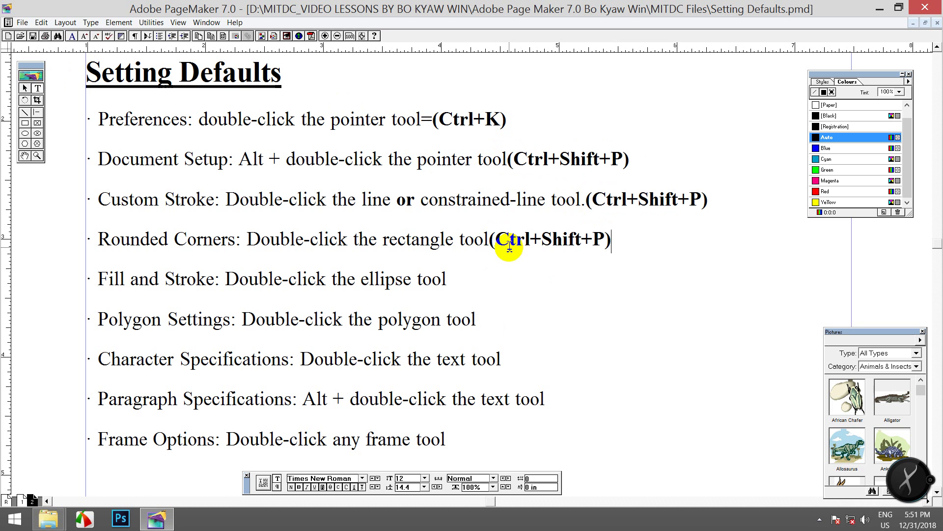
{"action": "left_click", "coordinate": [457, 283]}
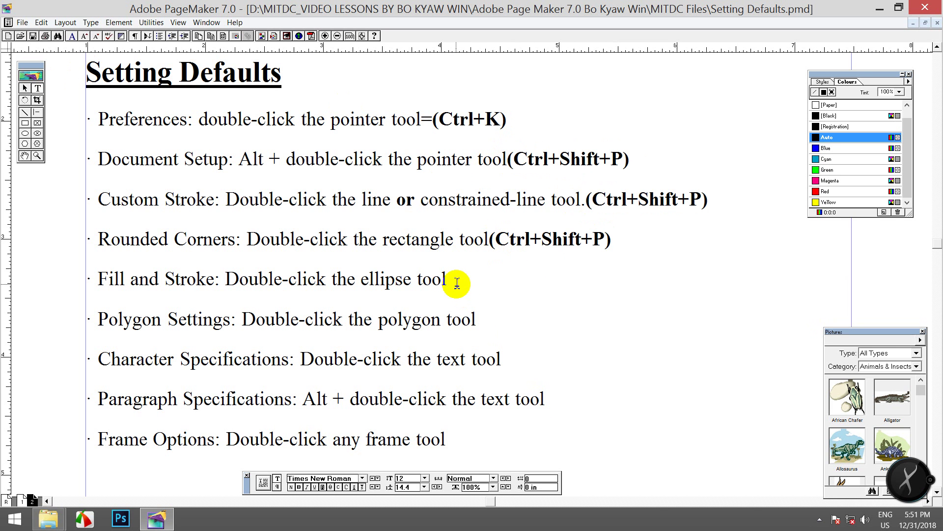
{"action": "key", "text": "ctrl+v"}
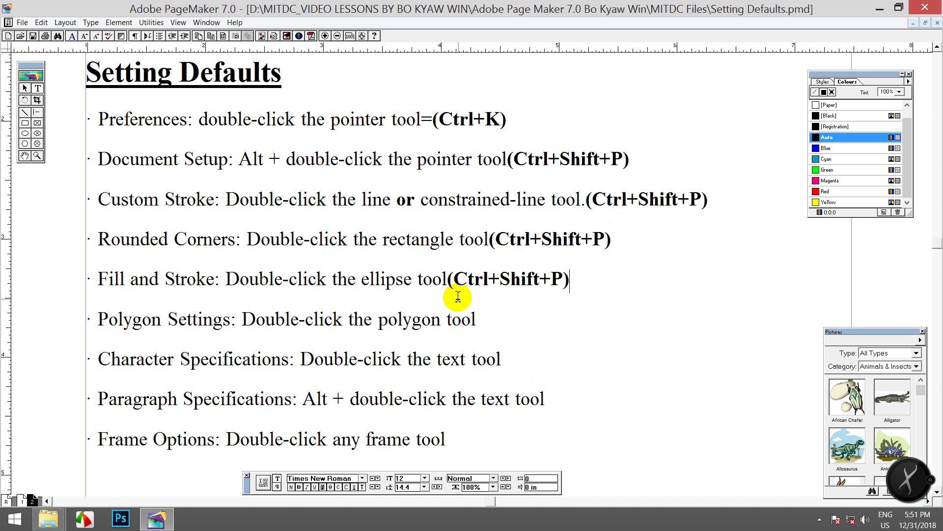
{"action": "left_click", "coordinate": [486, 321]}
{"action": "key", "text": "ctrl+v"}
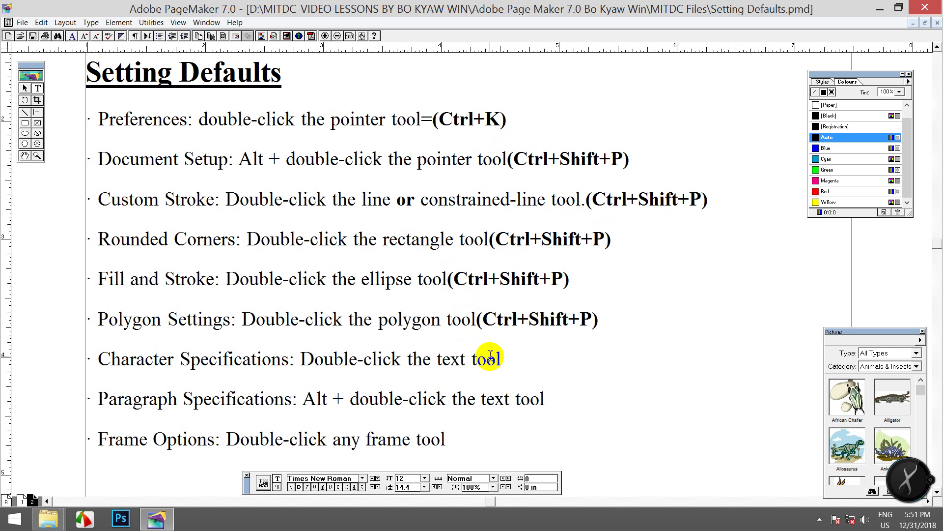
Insert "=" directly before the bold shortcut in each of the five lines from Document Setup through Polygon Settings.
{"action": "left_click", "coordinate": [510, 162]}
{"action": "type", "text": "="}
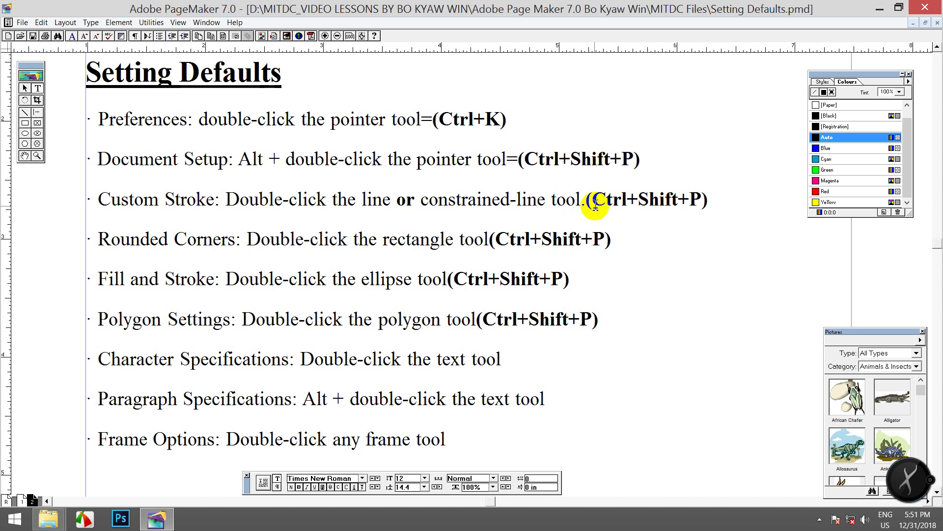
{"action": "left_click", "coordinate": [585, 199]}
{"action": "type", "text": "="}
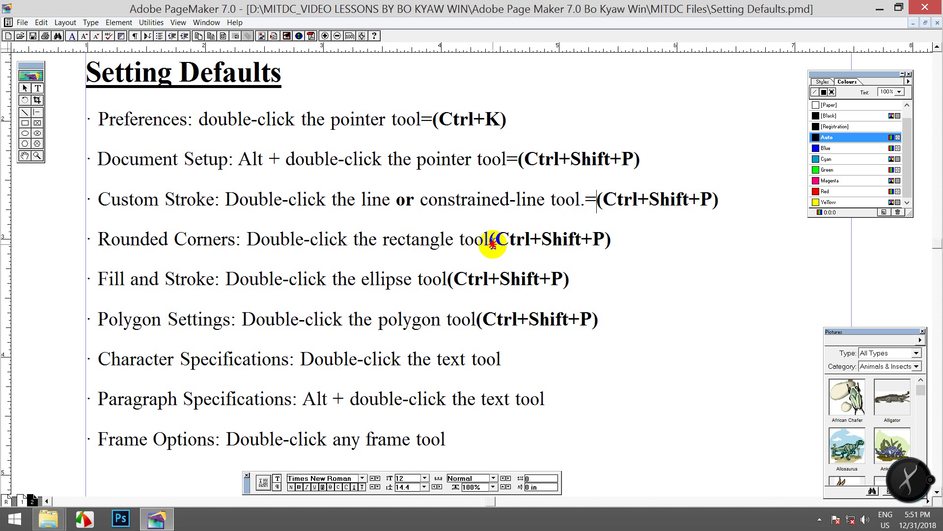
{"action": "type", "text": "="}
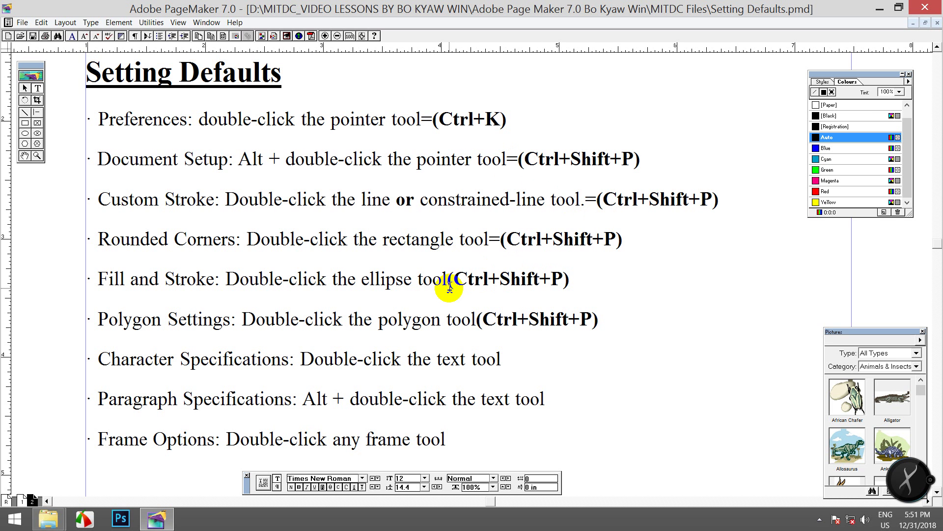
{"action": "type", "text": "="}
{"action": "left_click", "coordinate": [477, 319]}
{"action": "type", "text": "="}
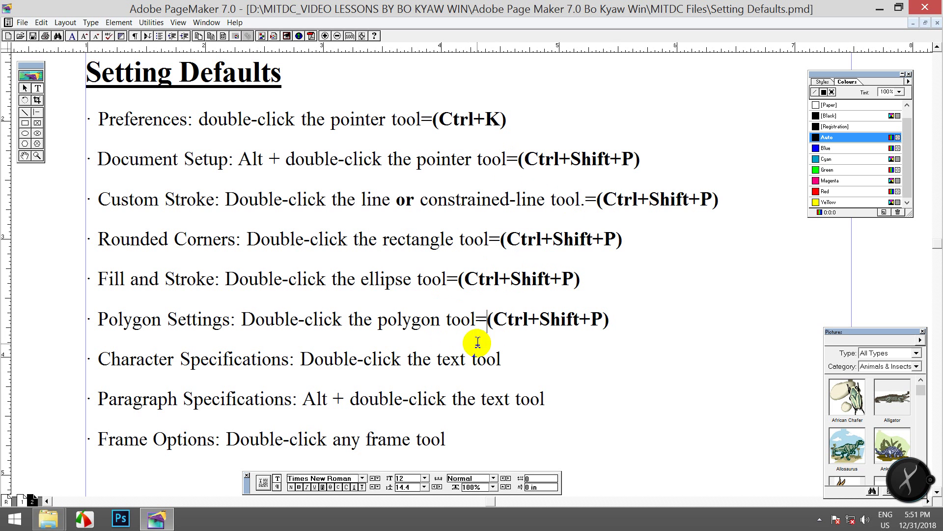
Append "=" and the bold "(Ctrl+Shift+P)" to the end of the Character Specifications line.
{"action": "left_click", "coordinate": [502, 359]}
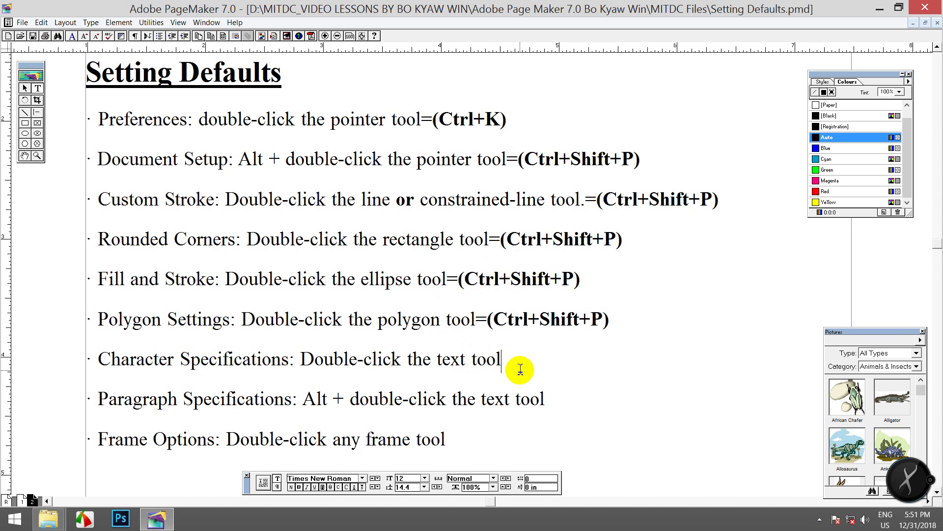
{"action": "type", "text": "="}
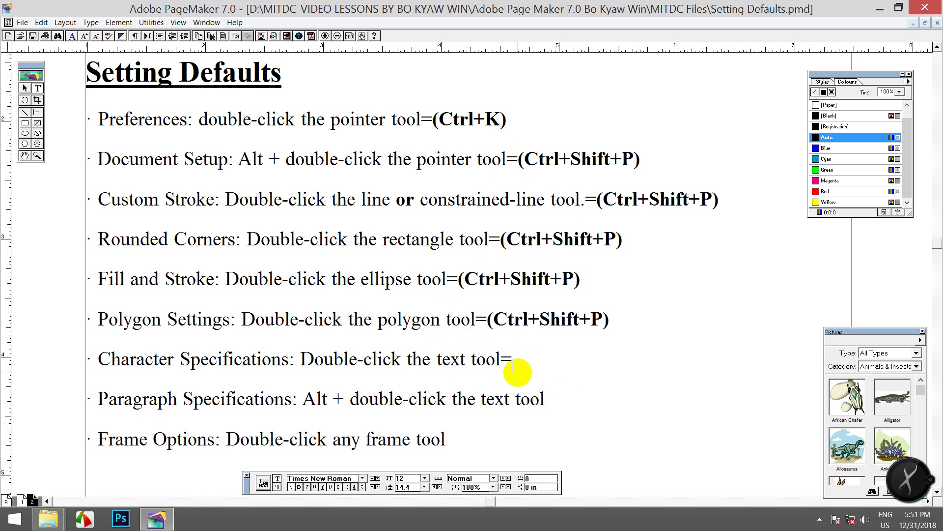
{"action": "type", "text": "(Ctrl+Shift+P)"}
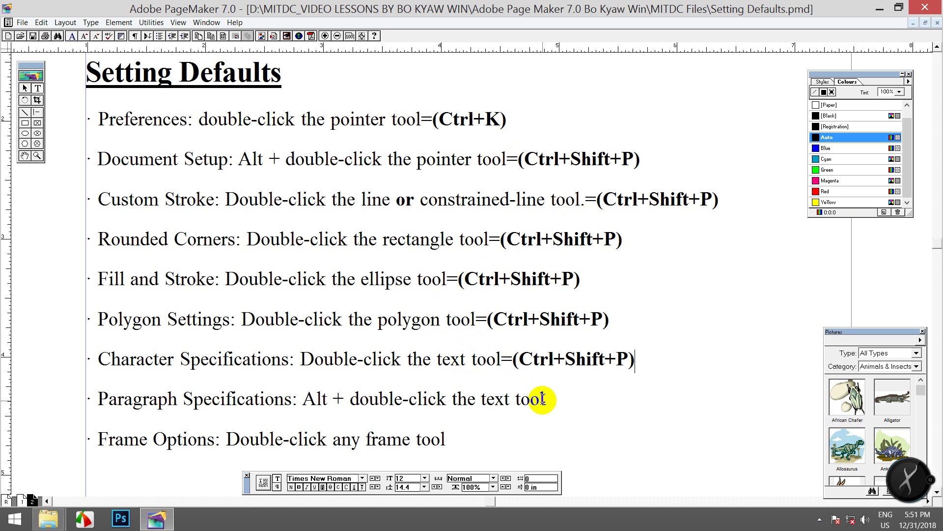
Append "=" and the bold "(Ctrl+Shift+P)" to the ends of the Paragraph Specifications and Frame Options lines.
{"action": "scroll", "coordinate": [938, 255], "scroll_direction": "down", "scroll_amount": 3}
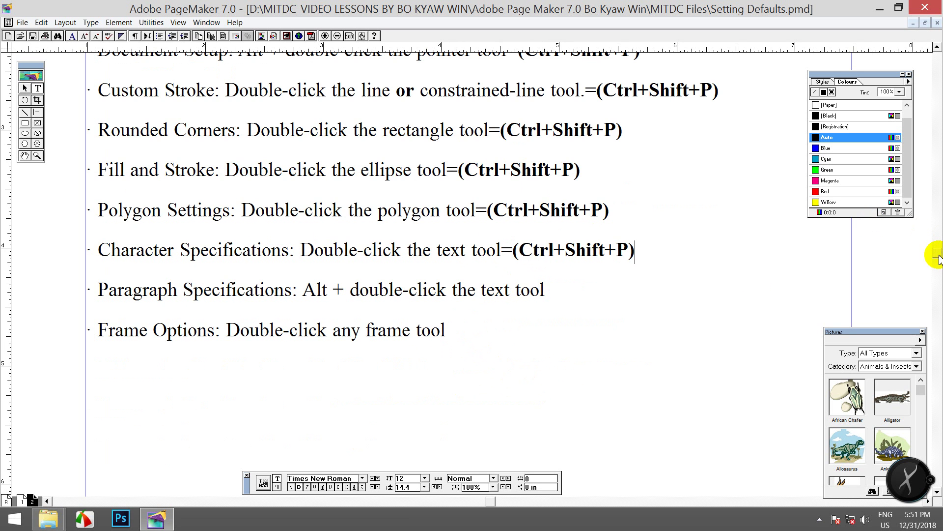
{"action": "left_click", "coordinate": [543, 293]}
{"action": "type", "text": "="}
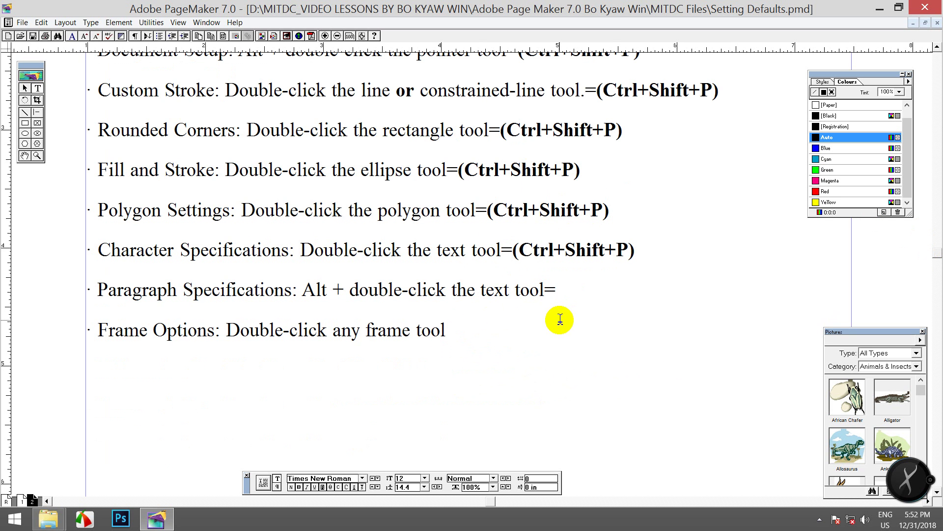
{"action": "type", "text": "(Ctrl+Shift+P)"}
{"action": "left_click", "coordinate": [445, 328]}
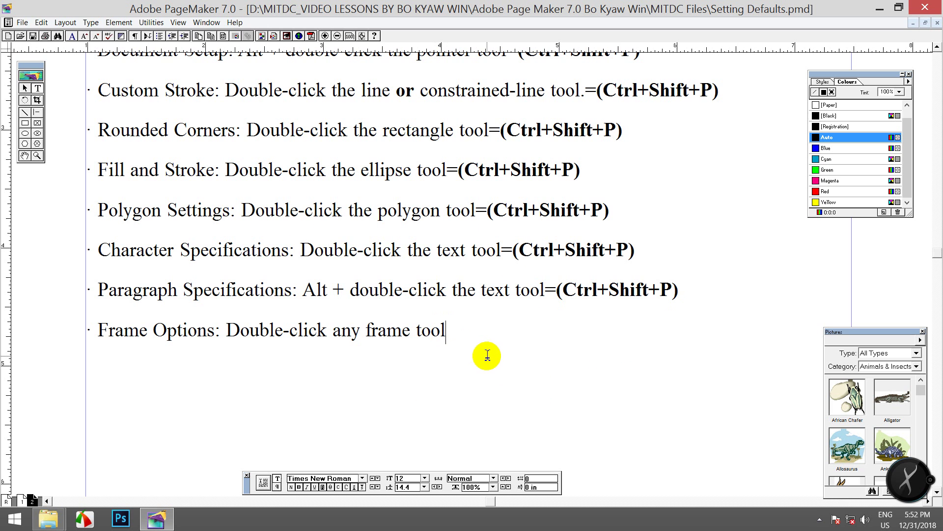
{"action": "type", "text": "="}
{"action": "type", "text": "(Ctrl+Shift+P)"}
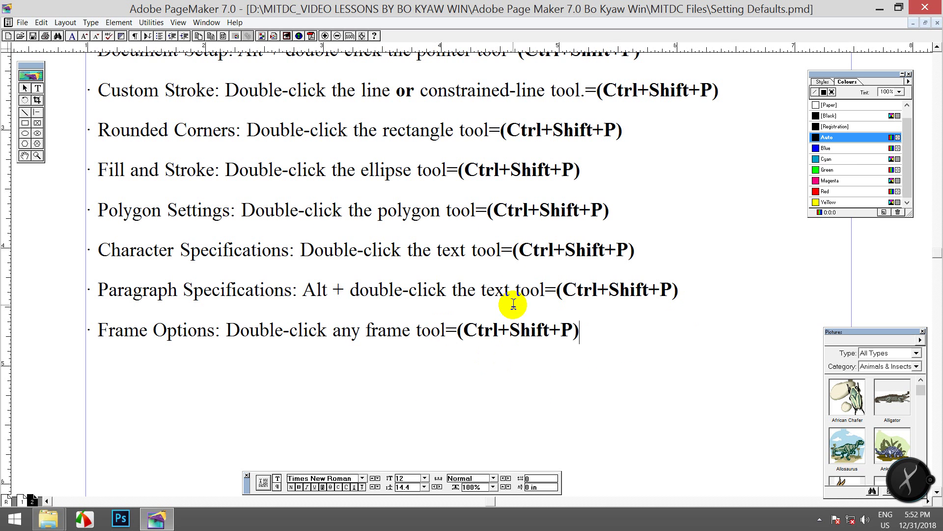
View the Custom Stroke defaults through the constrained-line tool and again through the line tool, dismissing the dialog each time.
{"action": "left_click_drag", "start_coordinate": [515, 291], "coordinate": [521, 292]}
{"action": "scroll", "coordinate": [610, 207], "scroll_direction": "up", "scroll_amount": 5}
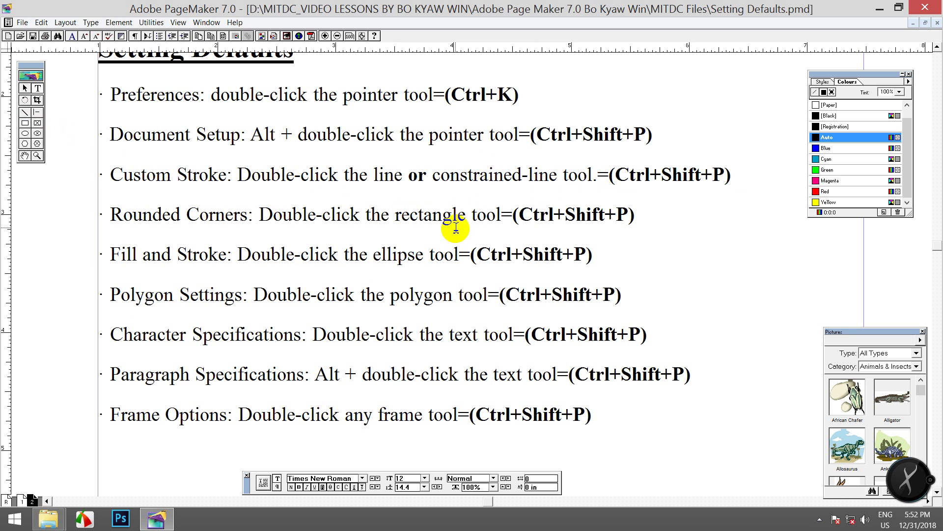
{"action": "double_click", "coordinate": [38, 114]}
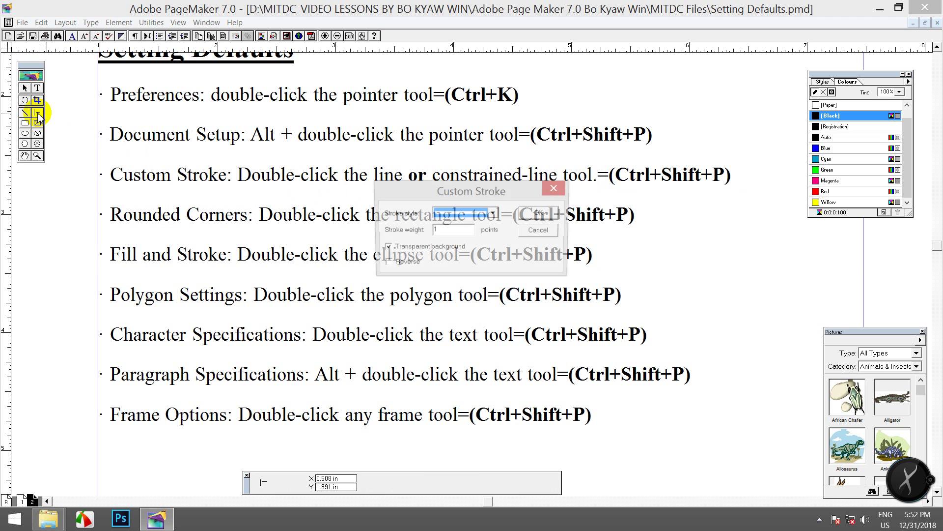
{"action": "mouse_move", "coordinate": [469, 194]}
{"action": "left_mouse_down"}
{"action": "mouse_move", "coordinate": [588, 113]}
{"action": "mouse_move", "coordinate": [634, 98]}
{"action": "left_mouse_up"}
{"action": "left_click", "coordinate": [705, 135]}
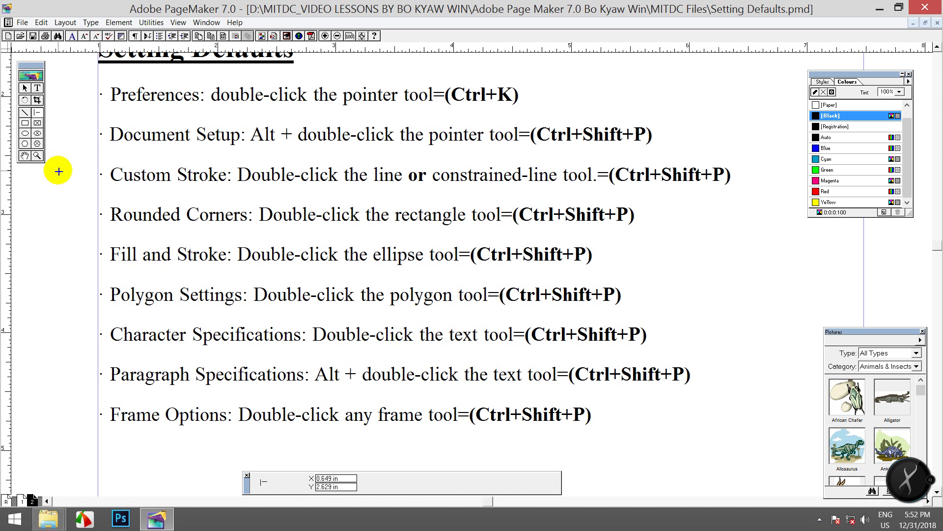
{"action": "double_click", "coordinate": [24, 113]}
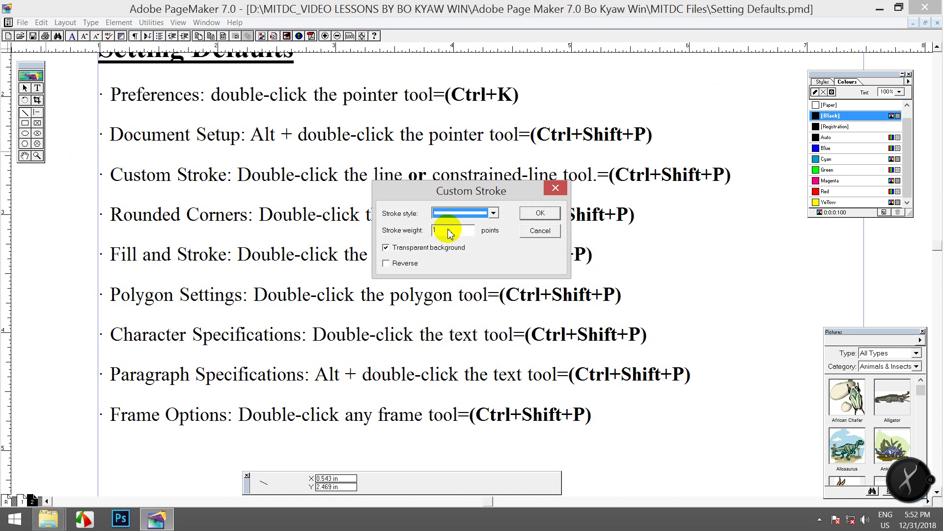
{"action": "left_click_drag", "start_coordinate": [444, 199], "coordinate": [563, 202]}
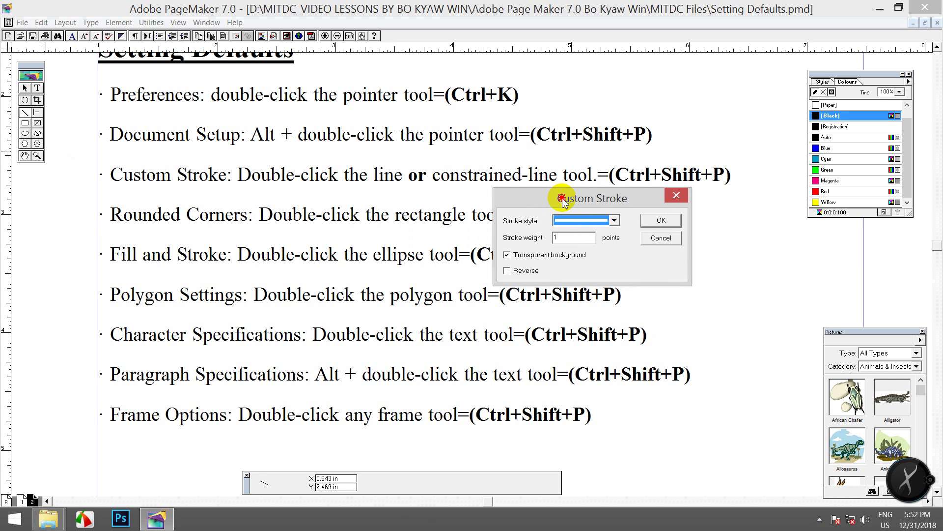
{"action": "left_click", "coordinate": [677, 195]}
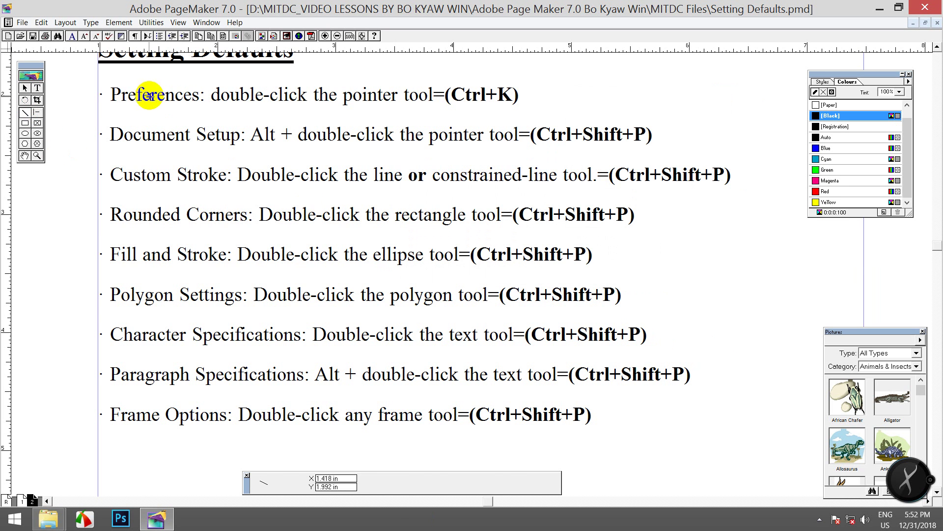
Make the leading terms "Preferences" and "Document Setup" bold in the Setting Defaults list.
{"action": "left_click", "coordinate": [37, 88]}
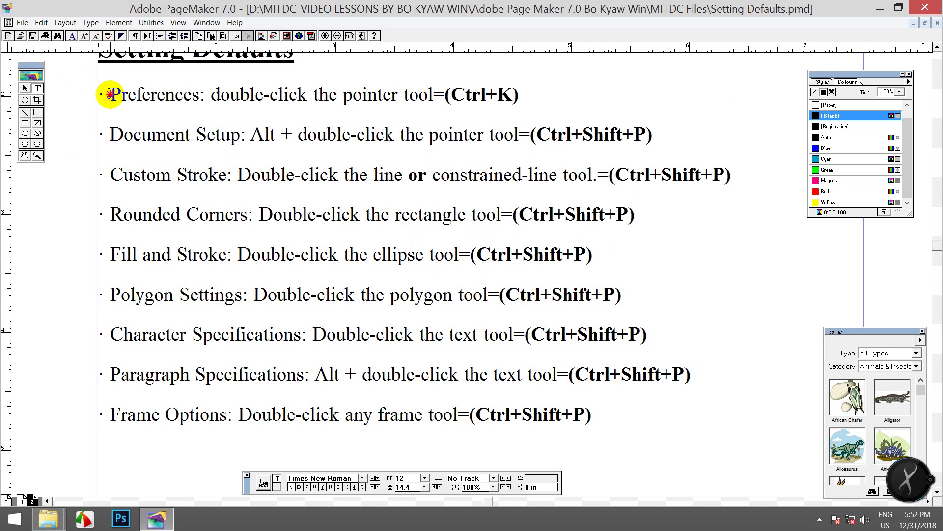
{"action": "left_click_drag", "start_coordinate": [111, 94], "coordinate": [197, 94]}
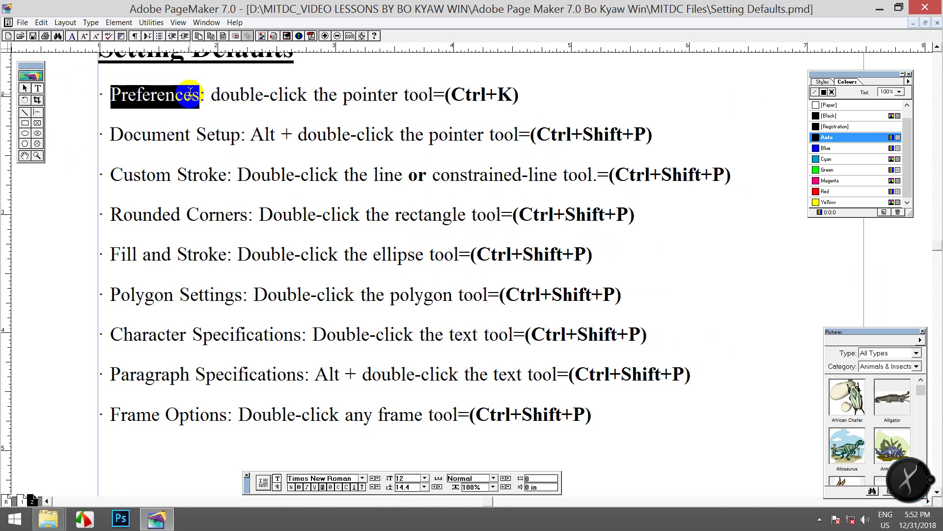
{"action": "left_click", "coordinate": [299, 487]}
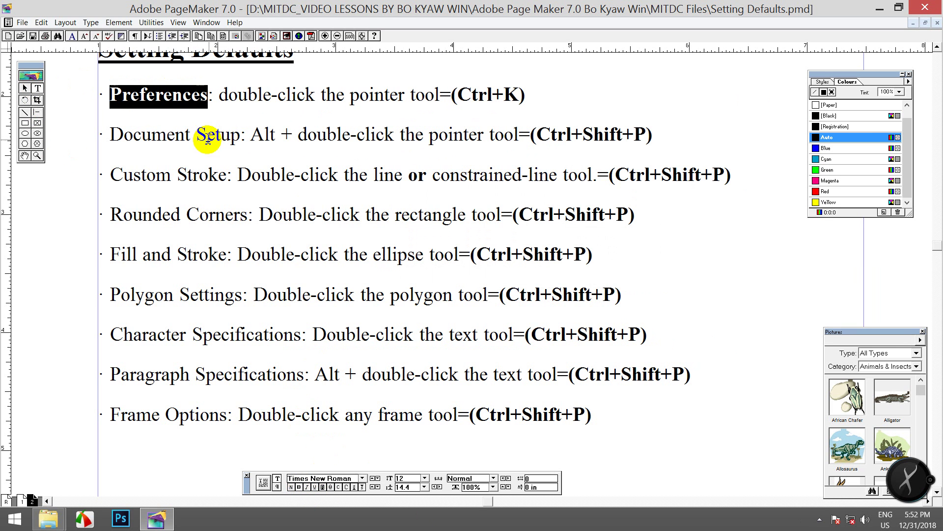
{"action": "left_click_drag", "start_coordinate": [240, 135], "coordinate": [109, 135]}
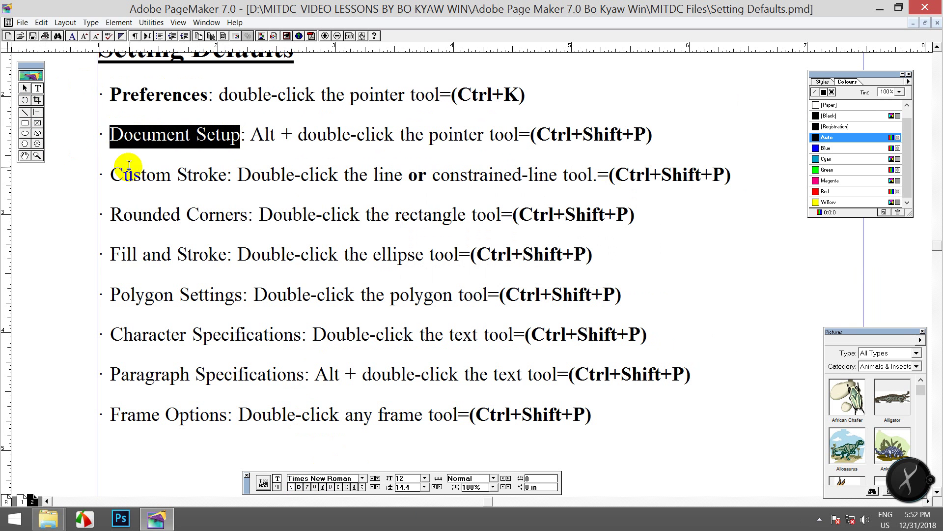
{"action": "left_click", "coordinate": [91, 22]}
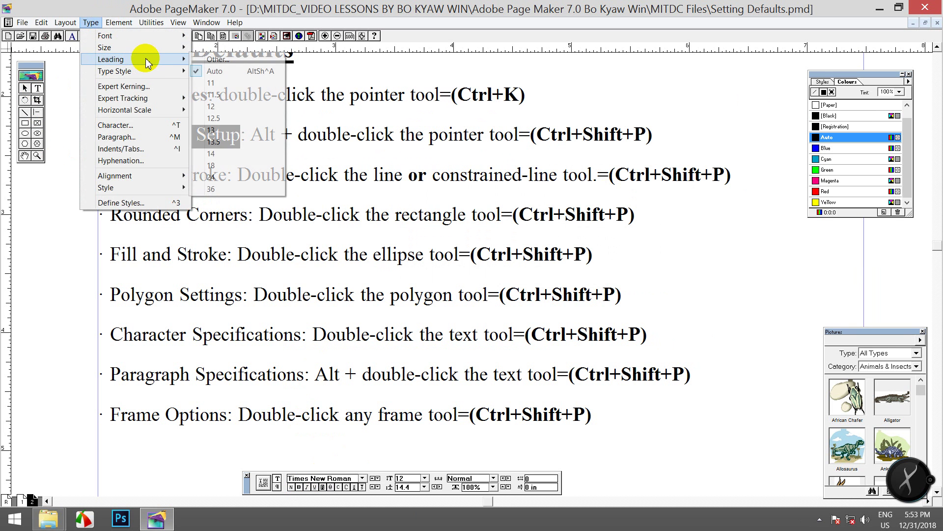
{"action": "mouse_move", "coordinate": [150, 73]}
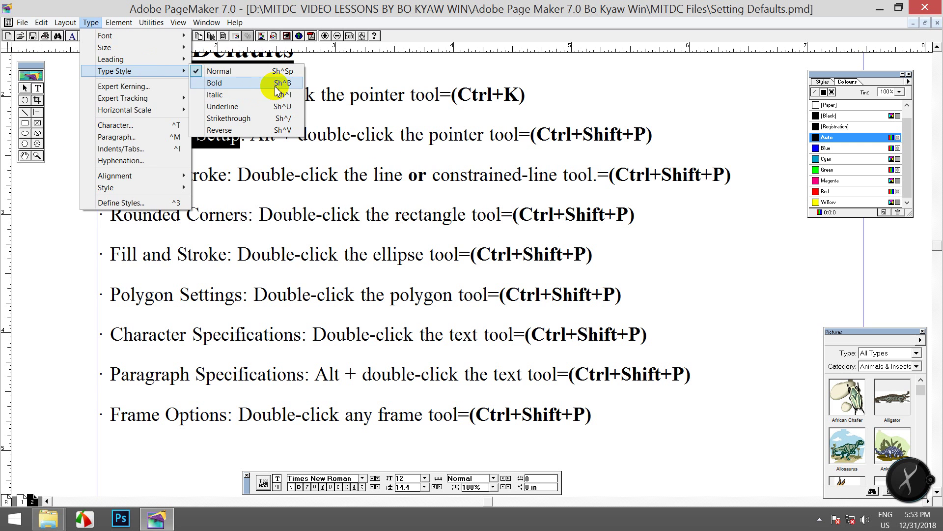
{"action": "left_click", "coordinate": [91, 22]}
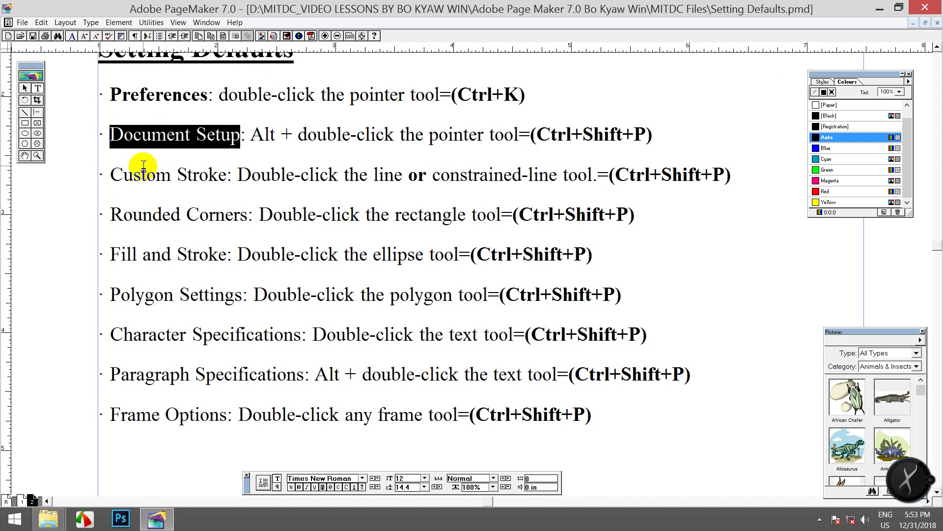
{"action": "key", "text": "ctrl+shift+b"}
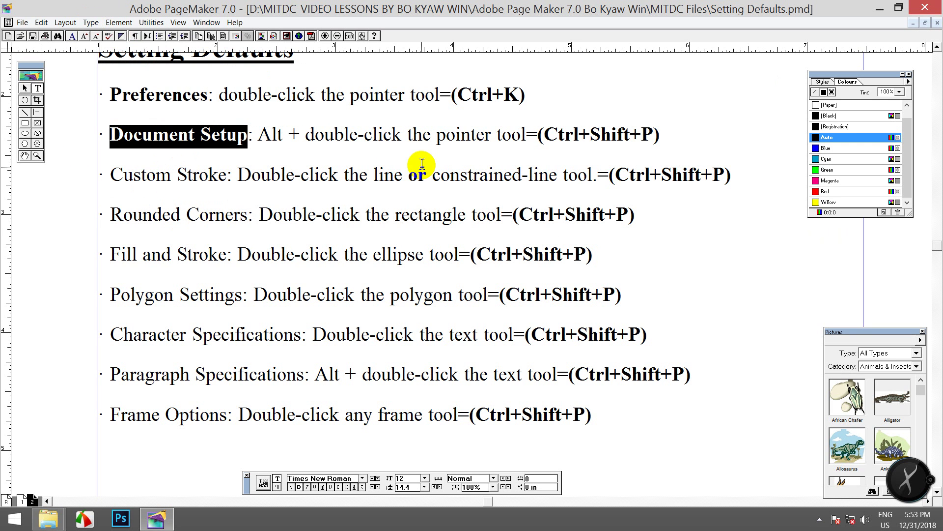
Make the leading terms "Custom Stroke", "Rounded Corners", "Fill and Stroke" and "Polygon Settings" bold.
{"action": "left_click_drag", "start_coordinate": [224, 176], "coordinate": [117, 177]}
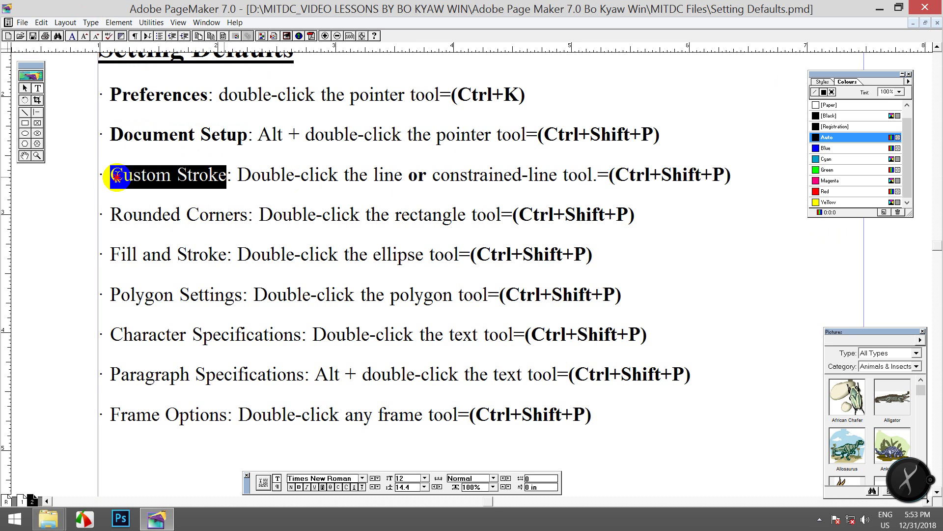
{"action": "key", "text": "ctrl+shift+b"}
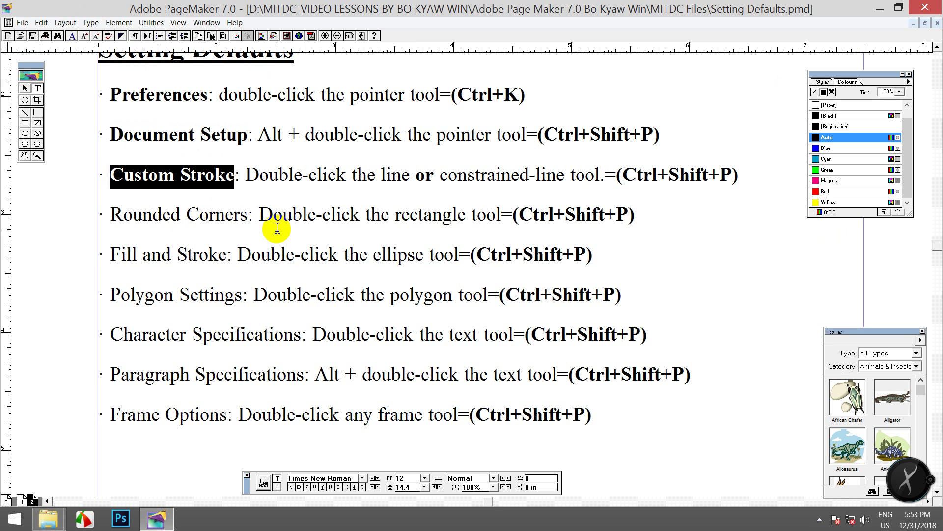
{"action": "left_click_drag", "start_coordinate": [246, 216], "coordinate": [111, 215]}
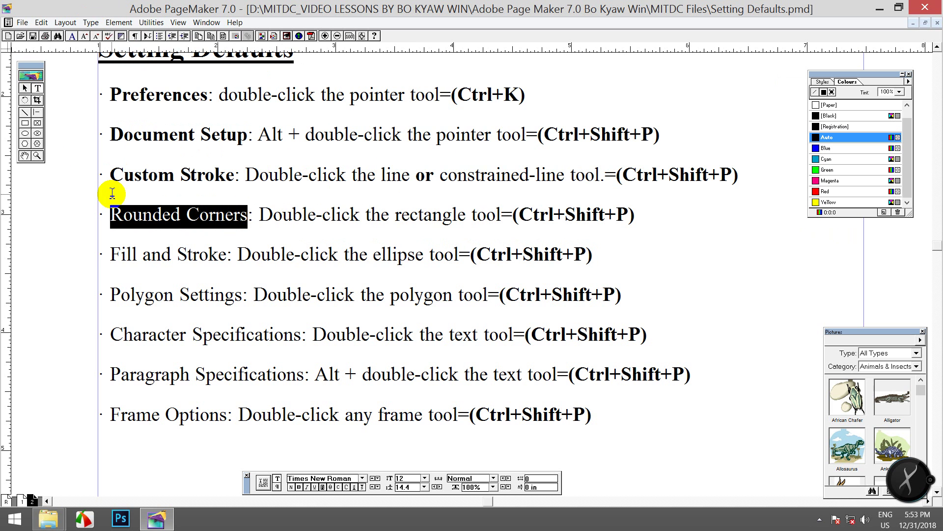
{"action": "key", "text": "ctrl+shift+b"}
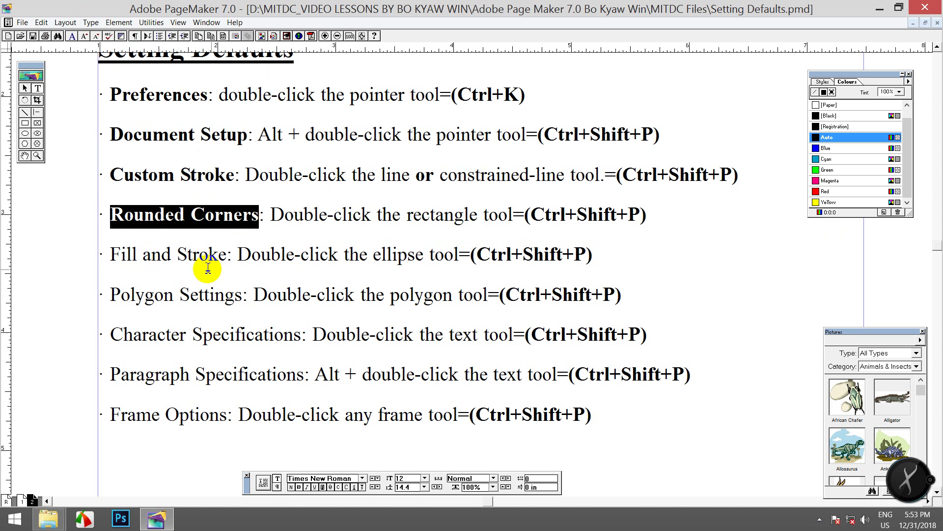
{"action": "left_click_drag", "start_coordinate": [226, 252], "coordinate": [111, 234]}
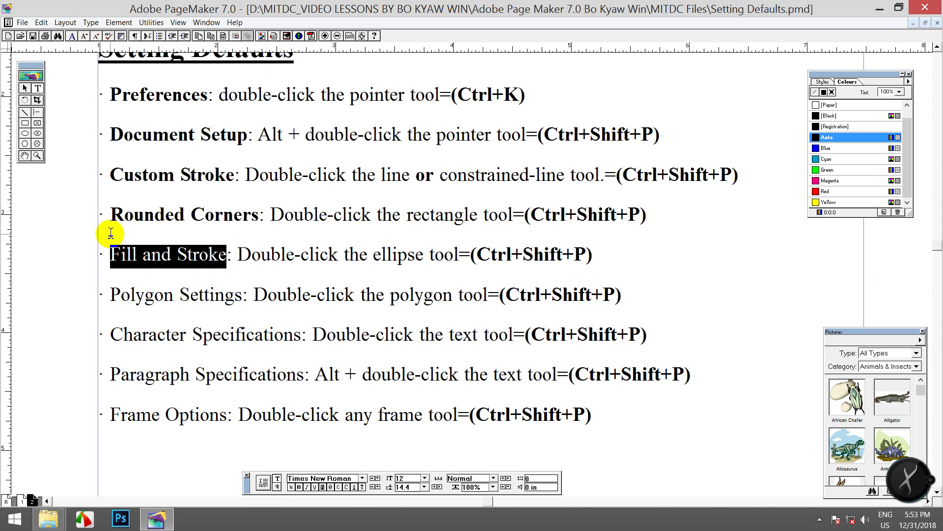
{"action": "key", "text": "ctrl+shift+b"}
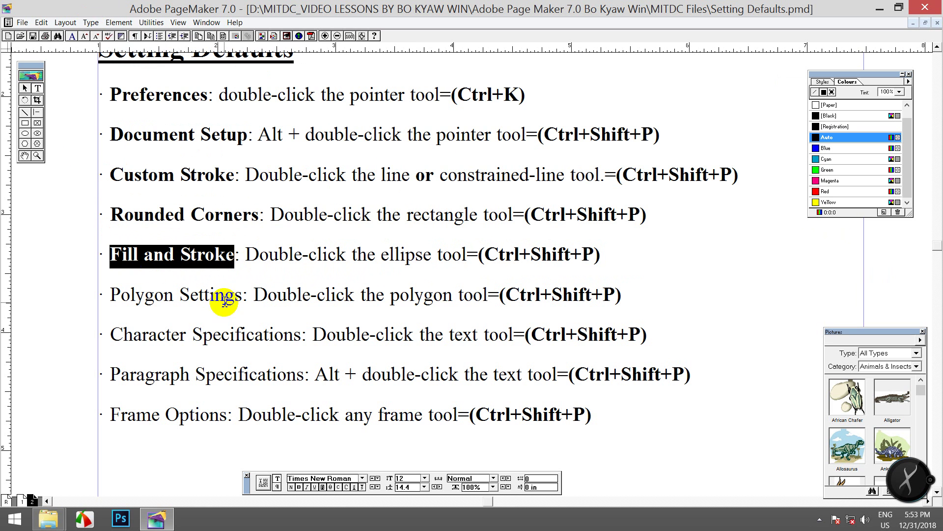
{"action": "left_click_drag", "start_coordinate": [242, 295], "coordinate": [102, 276]}
{"action": "key", "text": "ctrl+shift+b"}
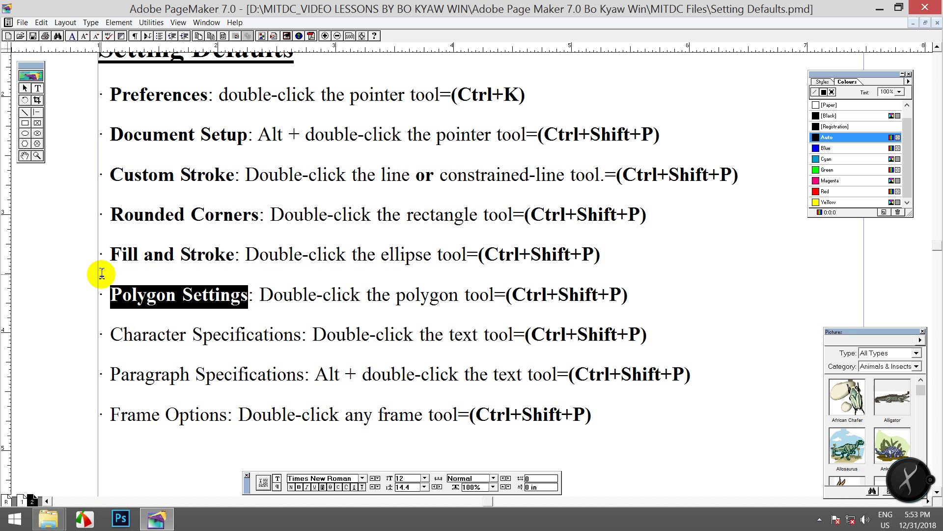
Make the leading terms "Character Specifications", "Paragraph Specifications" and "Frame Options" bold.
{"action": "left_click_drag", "start_coordinate": [110, 334], "coordinate": [298, 343]}
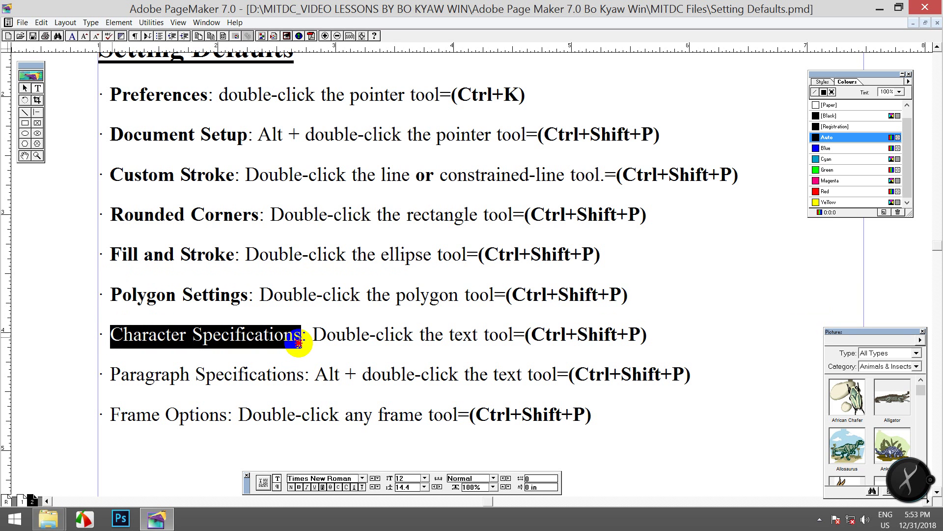
{"action": "key", "text": "ctrl+shift+b"}
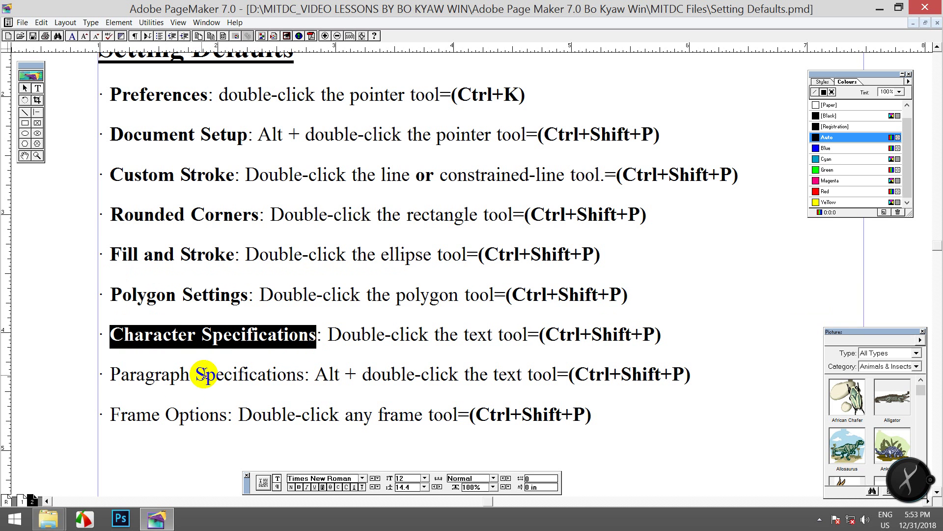
{"action": "left_click_drag", "start_coordinate": [121, 374], "coordinate": [309, 365]}
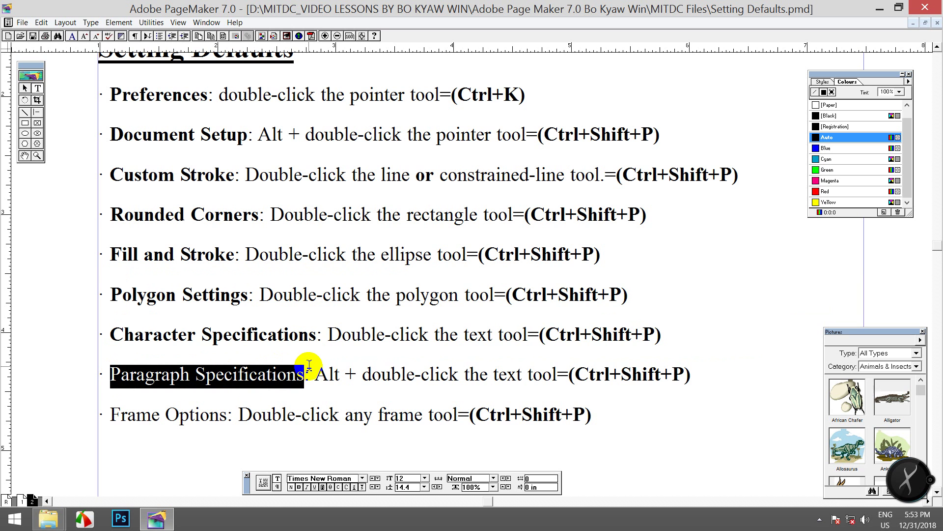
{"action": "key", "text": "ctrl+shift+b"}
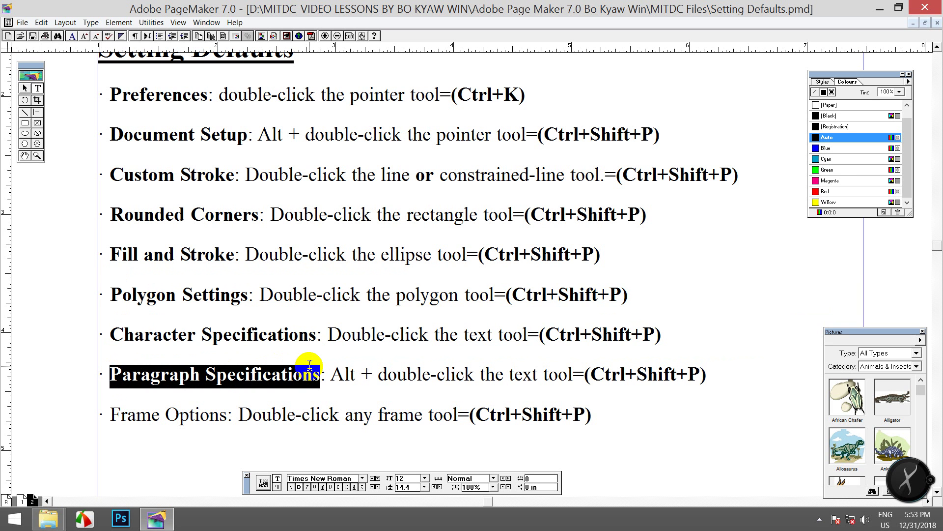
{"action": "left_click", "coordinate": [320, 372]}
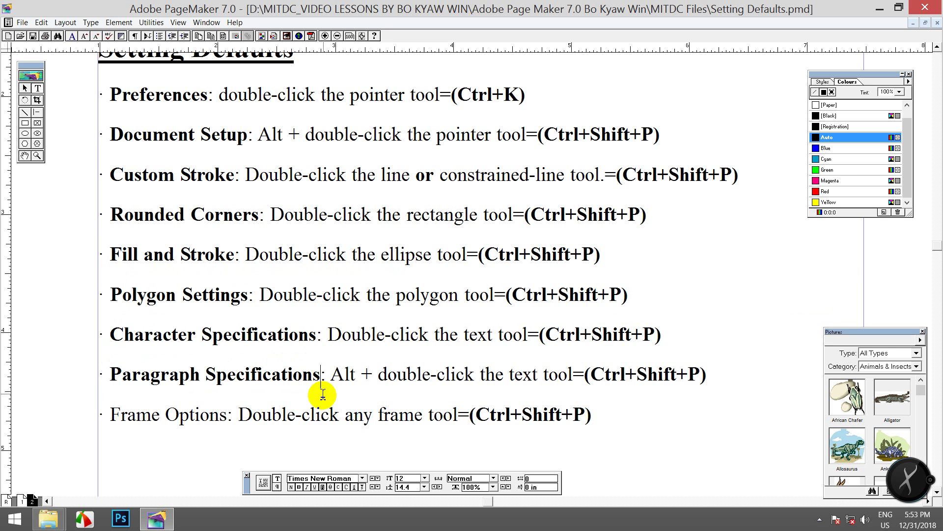
{"action": "left_click_drag", "start_coordinate": [108, 414], "coordinate": [226, 410]}
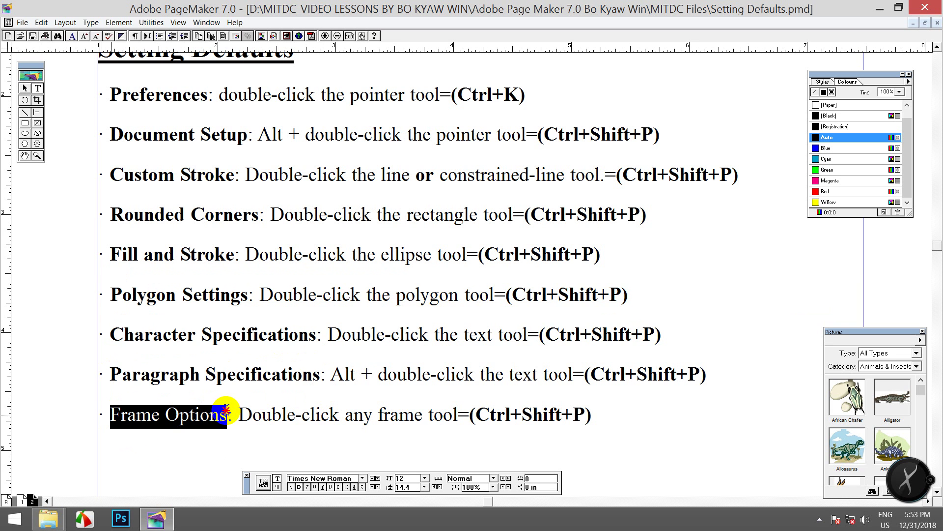
{"action": "key", "text": "ctrl+shift+b"}
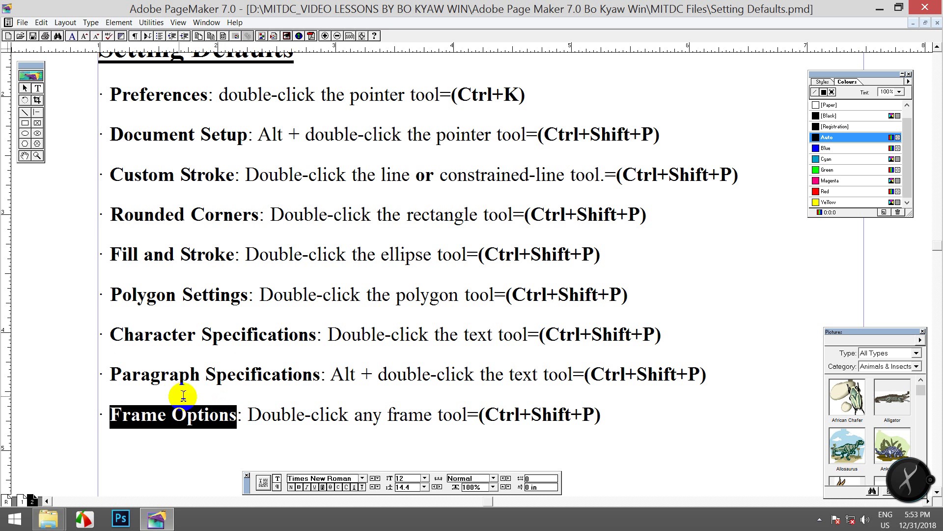
View the Custom Stroke defaults repeatedly through the line tool, dismissing the dialog each time.
{"action": "left_click", "coordinate": [24, 89]}
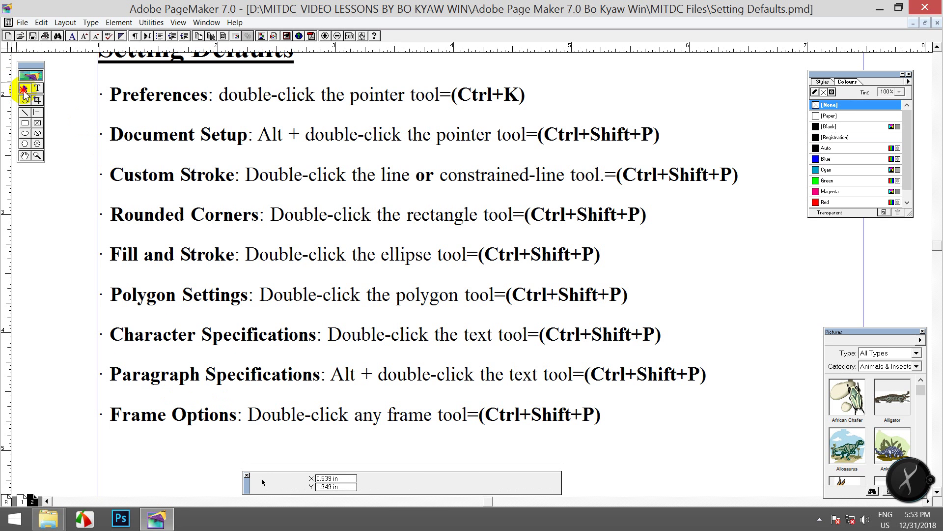
{"action": "left_click", "coordinate": [177, 98]}
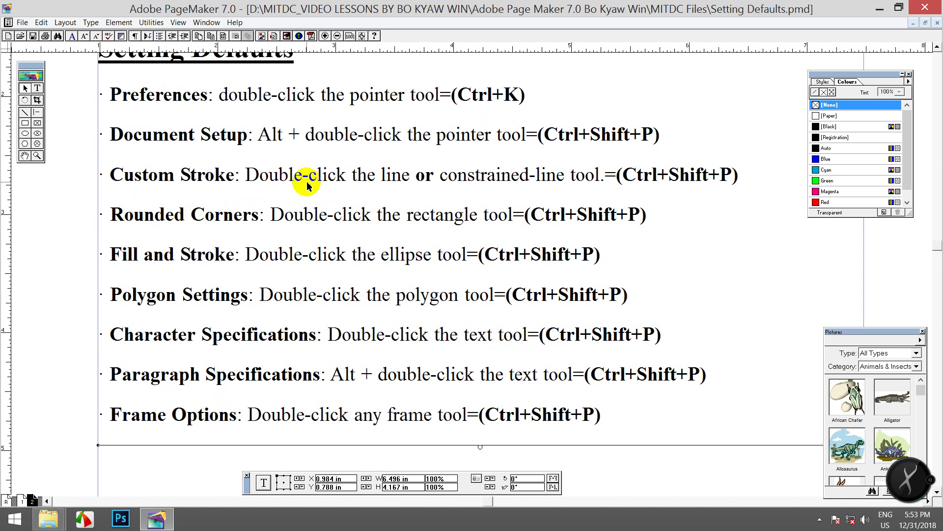
{"action": "double_click", "coordinate": [25, 113]}
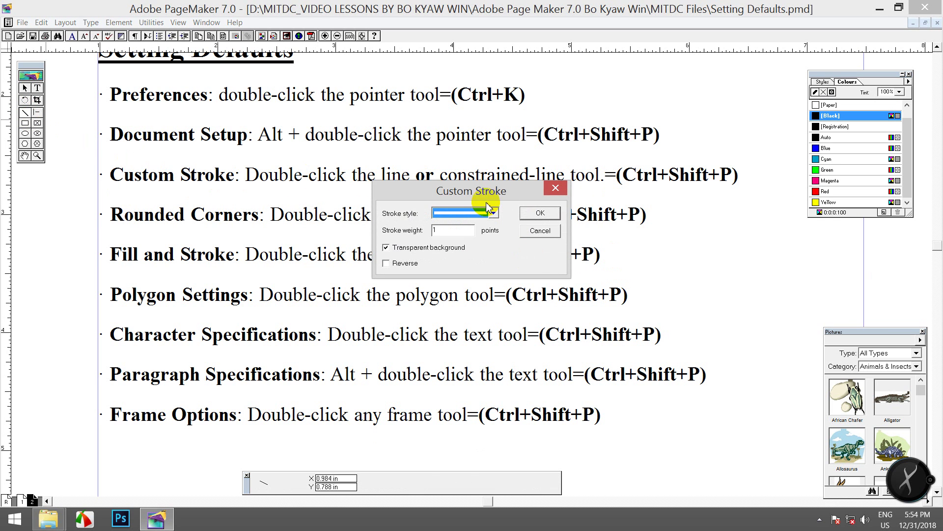
{"action": "left_click", "coordinate": [554, 189]}
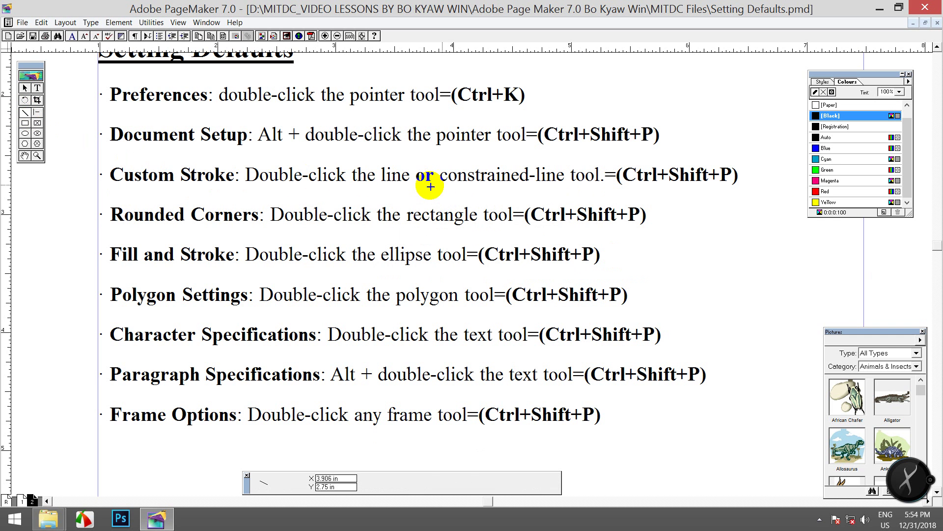
{"action": "double_click", "coordinate": [26, 113]}
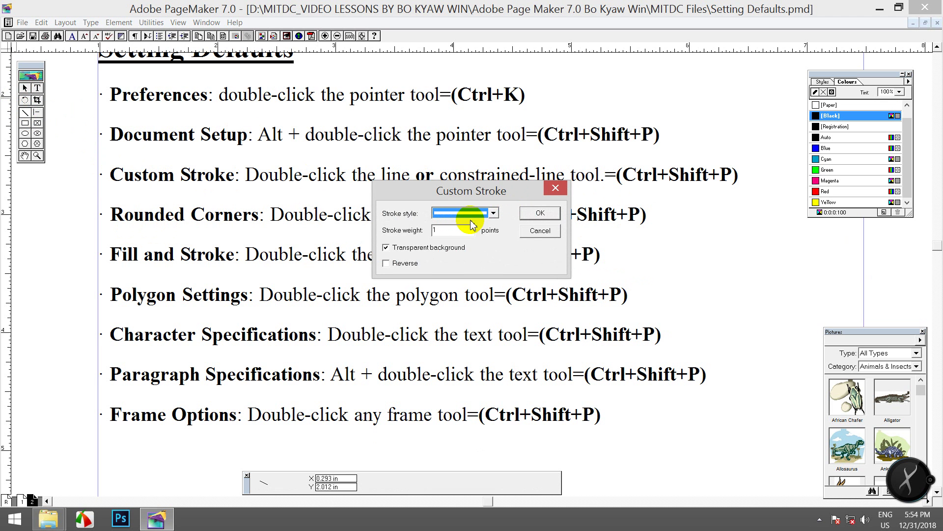
{"action": "left_click", "coordinate": [555, 189]}
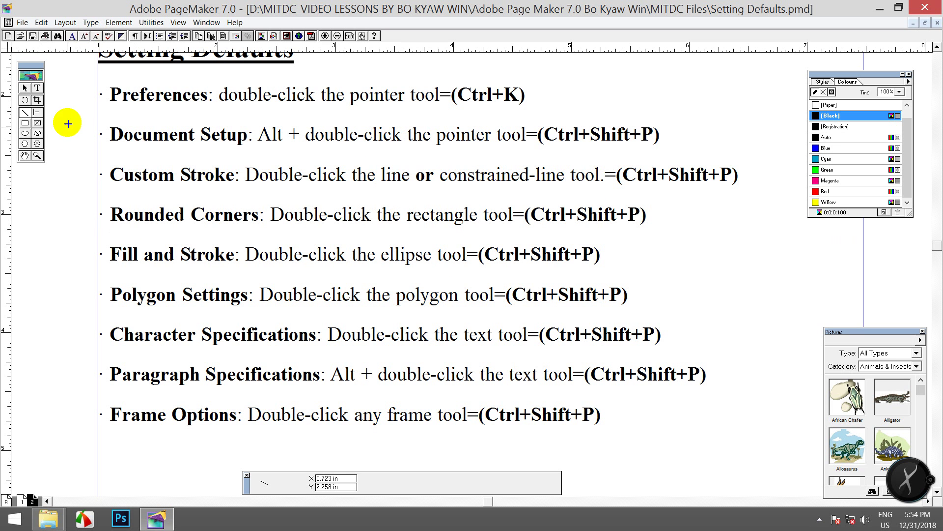
{"action": "double_click", "coordinate": [25, 113]}
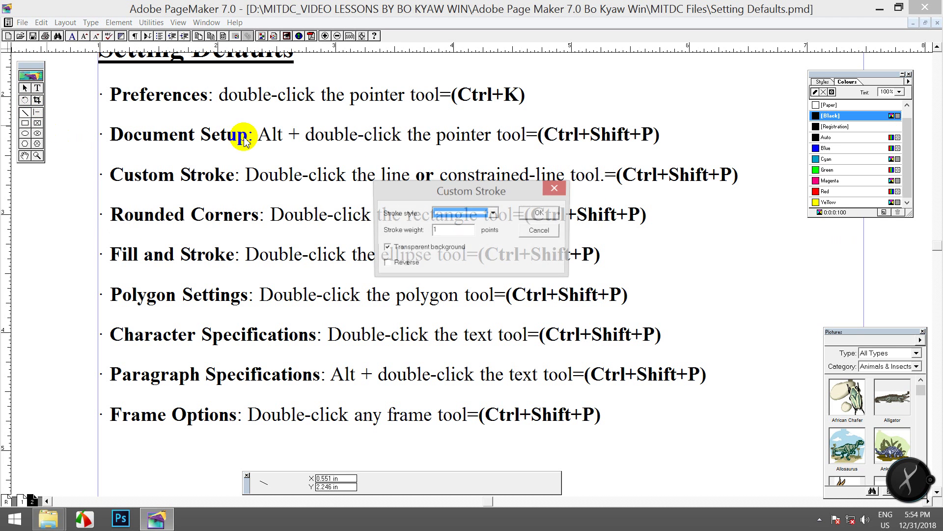
{"action": "left_click", "coordinate": [556, 185]}
View the Custom Stroke dialog twice through the custom stroke command instead of a tool, dismissing it each time.
{"action": "left_click", "coordinate": [91, 23]}
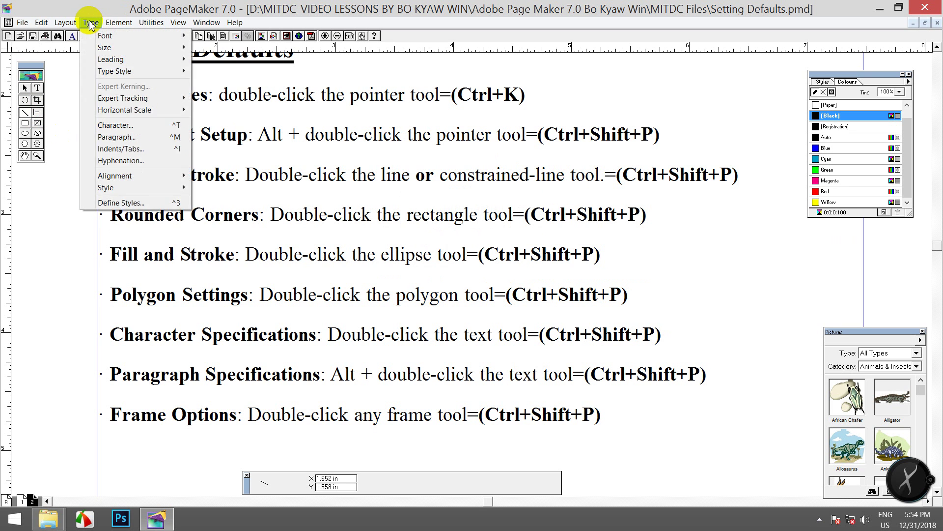
{"action": "mouse_move", "coordinate": [112, 26]}
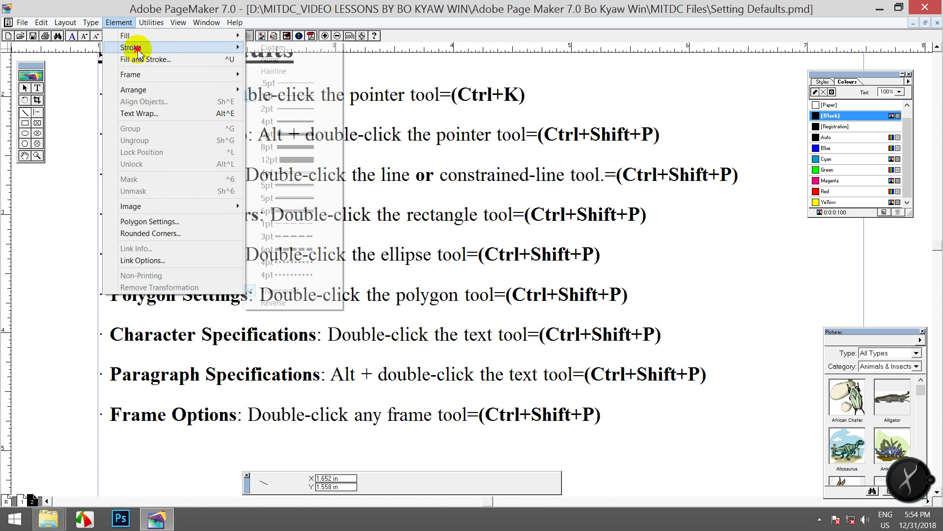
{"action": "mouse_move", "coordinate": [139, 49]}
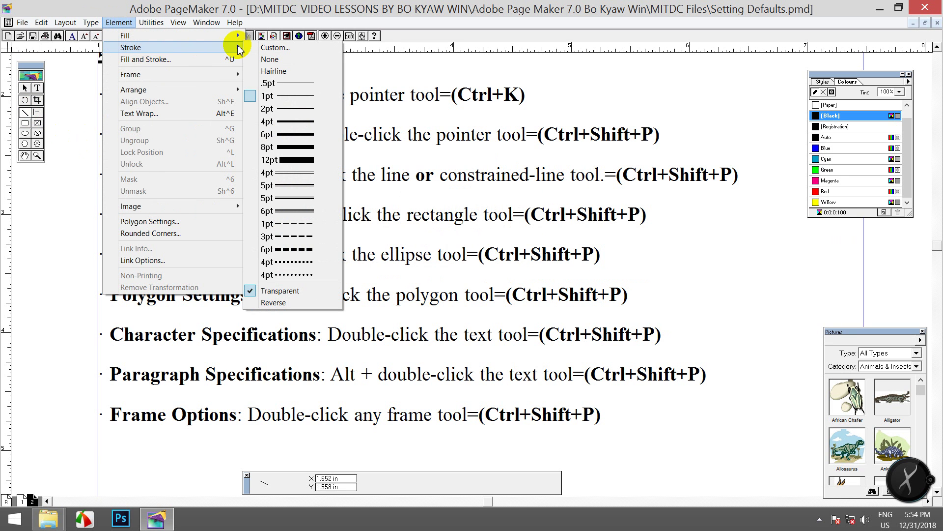
{"action": "left_click", "coordinate": [291, 50]}
{"action": "left_click_drag", "start_coordinate": [484, 178], "coordinate": [560, 171]}
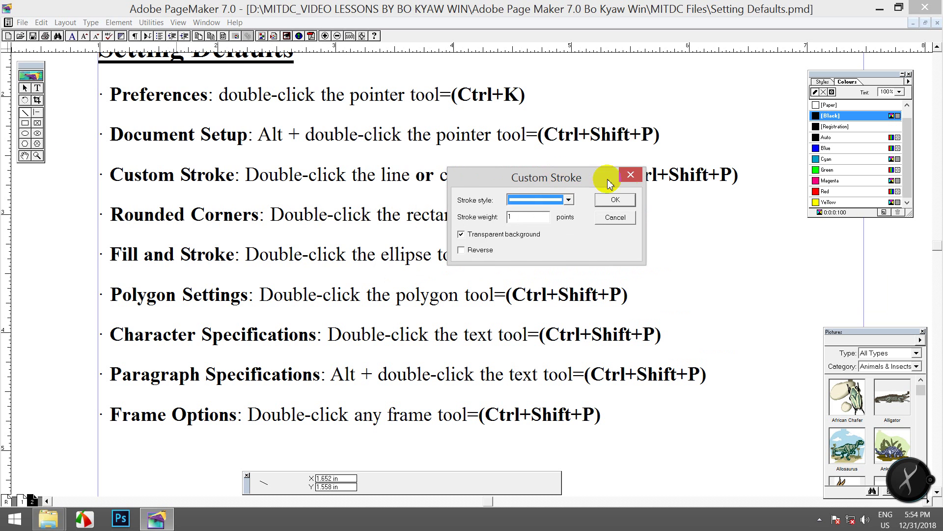
{"action": "left_click", "coordinate": [631, 175]}
{"action": "left_click", "coordinate": [118, 23]}
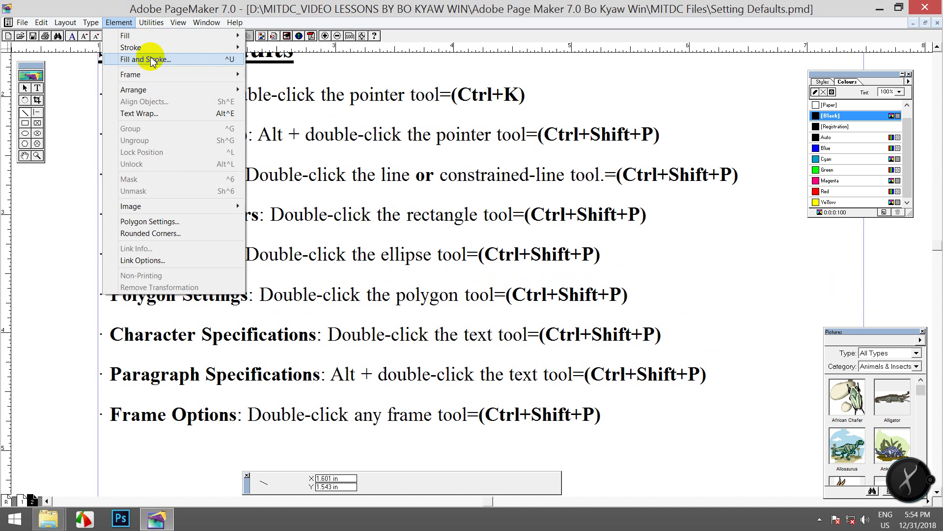
{"action": "mouse_move", "coordinate": [221, 48]}
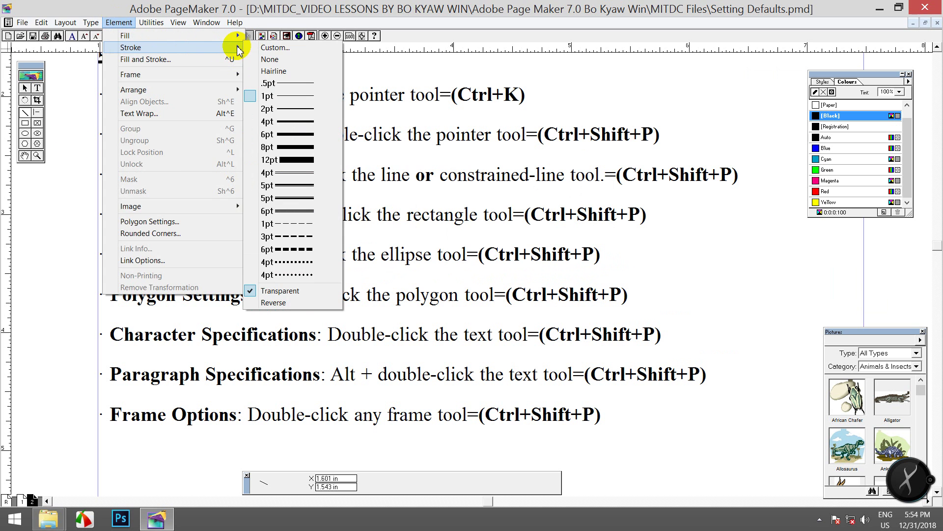
{"action": "left_click", "coordinate": [267, 47]}
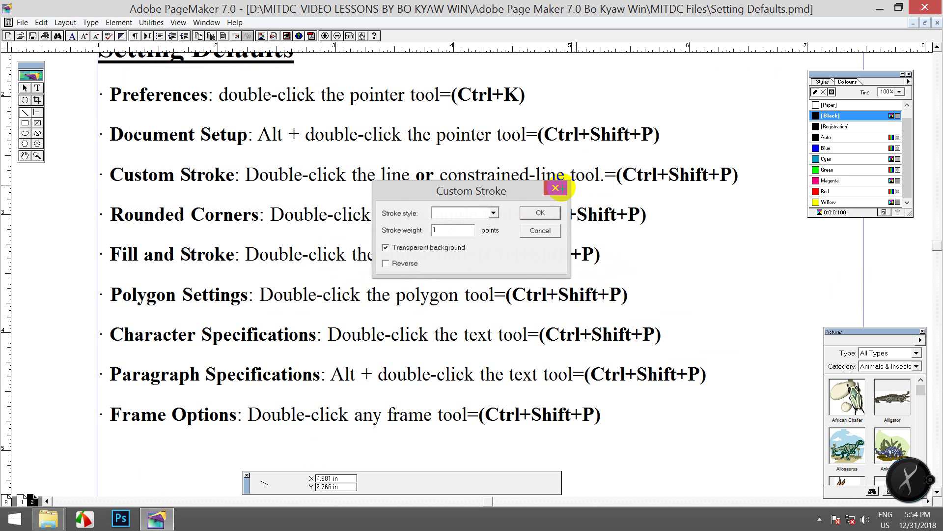
{"action": "left_click", "coordinate": [562, 190]}
Check the custom stroke command for a shortcut, and view the Custom Stroke defaults through the line tool once more.
{"action": "left_click", "coordinate": [119, 22]}
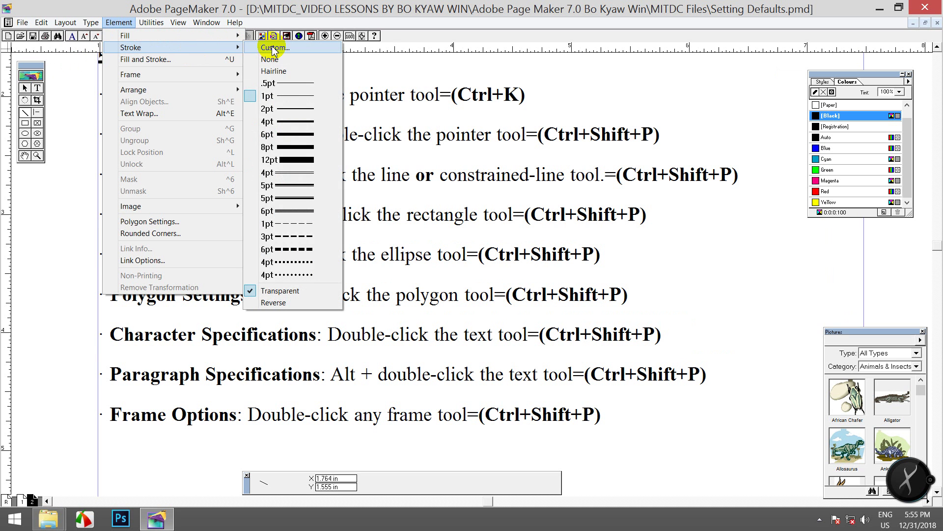
{"action": "left_click", "coordinate": [26, 114]}
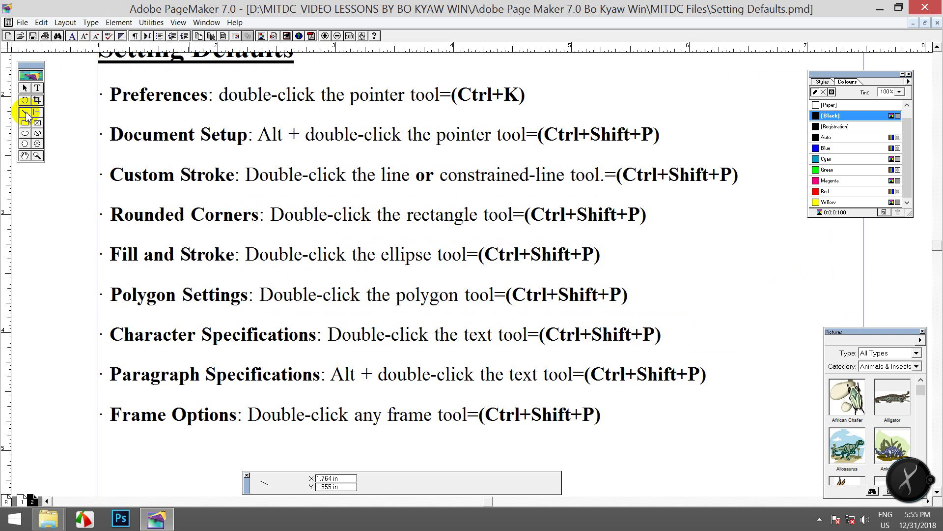
{"action": "double_click", "coordinate": [26, 114]}
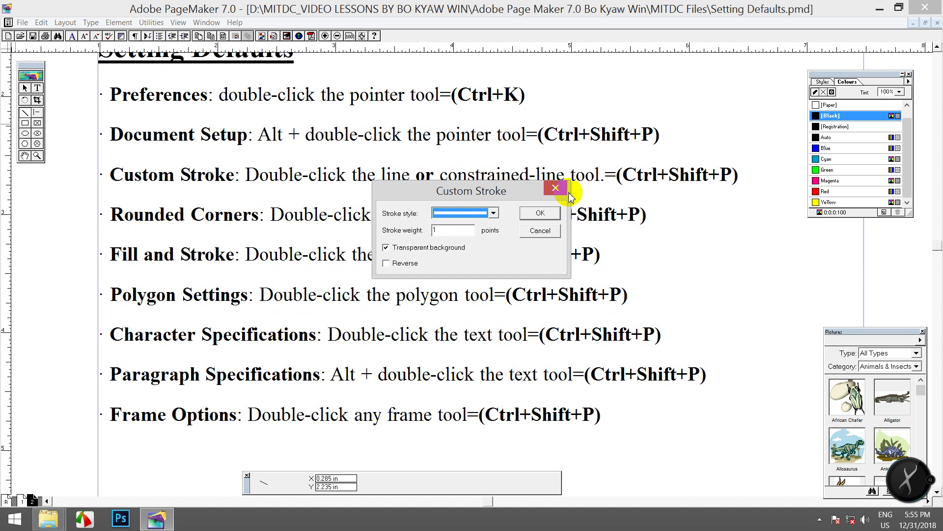
{"action": "left_click", "coordinate": [543, 210]}
Delete the "=(Ctrl+Shift+P)" shortcut note from the Custom Stroke line.
{"action": "left_click", "coordinate": [40, 89]}
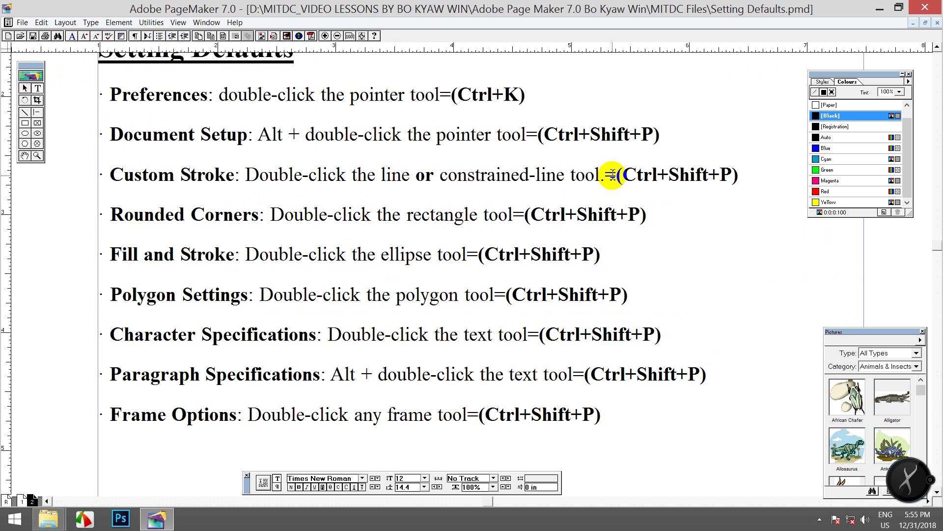
{"action": "left_click_drag", "start_coordinate": [611, 175], "coordinate": [747, 175]}
{"action": "key", "text": "BackSpace"}
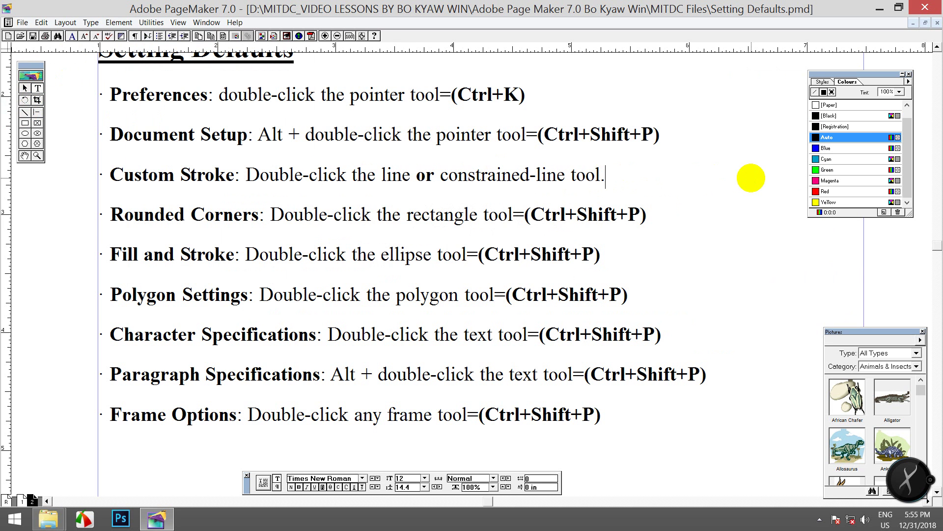
View the Rounded Corners defaults through the rectangle tool and again through the Rounded Corners command, dismissing the dialog each time.
{"action": "double_click", "coordinate": [25, 125]}
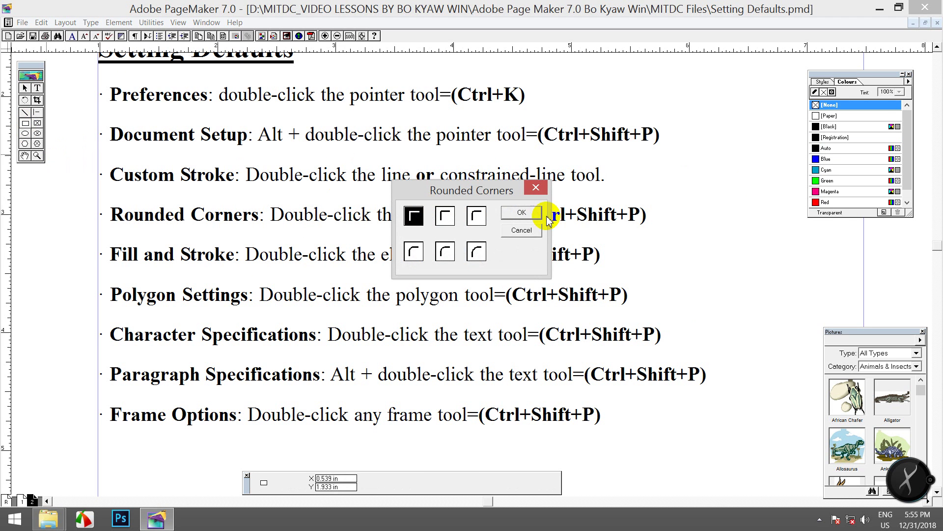
{"action": "left_click", "coordinate": [536, 190]}
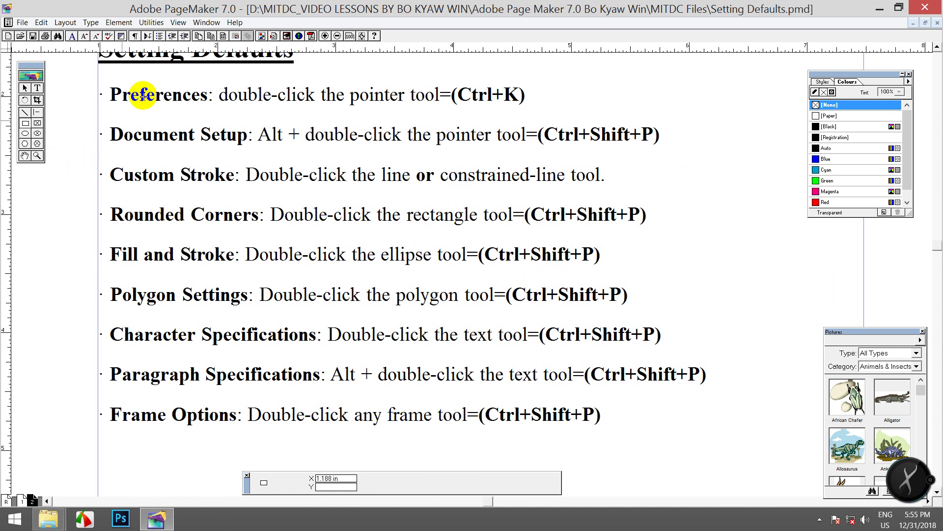
{"action": "left_click", "coordinate": [116, 23]}
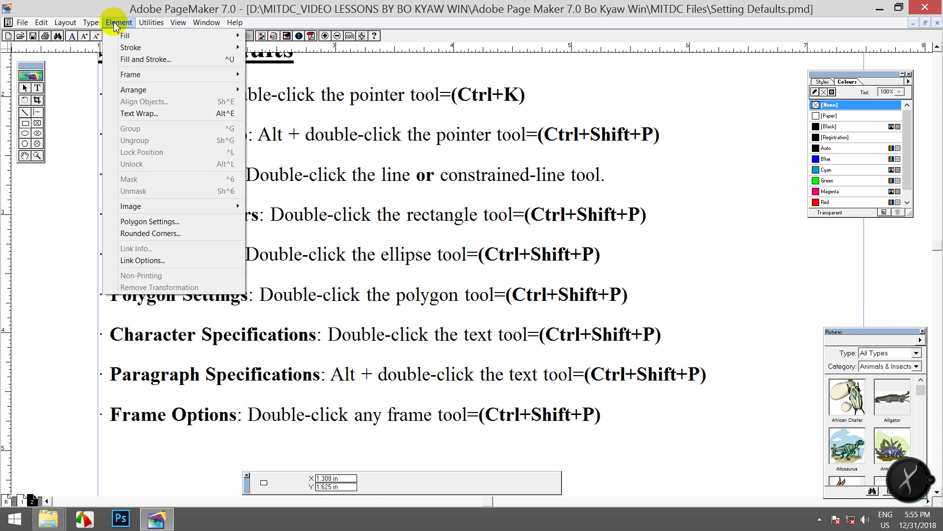
{"action": "left_click", "coordinate": [189, 234]}
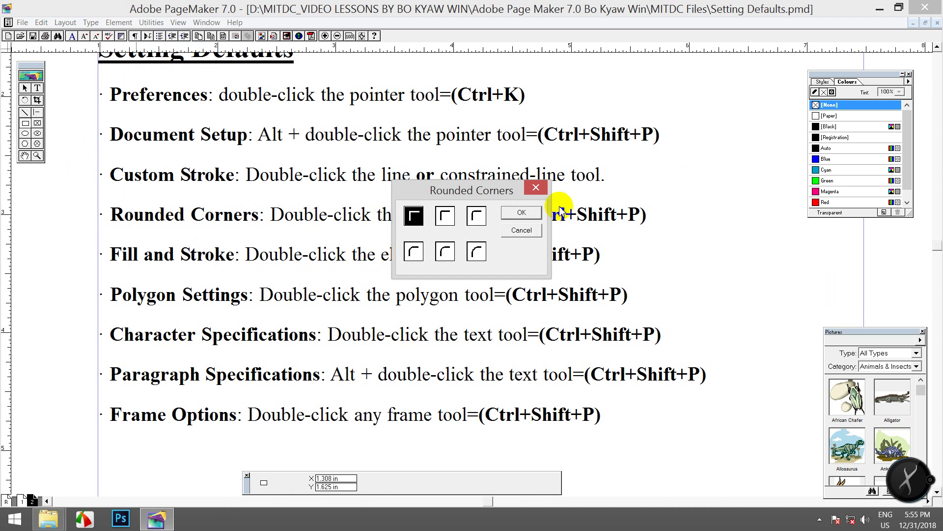
{"action": "left_click", "coordinate": [535, 187]}
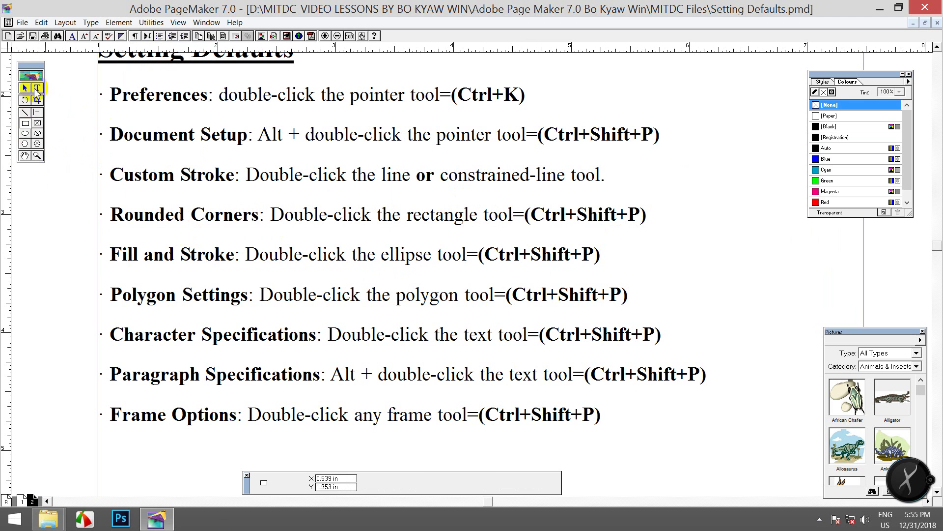
Delete the "=(Ctrl+Shift+P)" shortcut note from the Rounded Corners line.
{"action": "left_click", "coordinate": [37, 87]}
{"action": "left_click_drag", "start_coordinate": [513, 217], "coordinate": [690, 229]}
{"action": "key", "text": "BackSpace"}
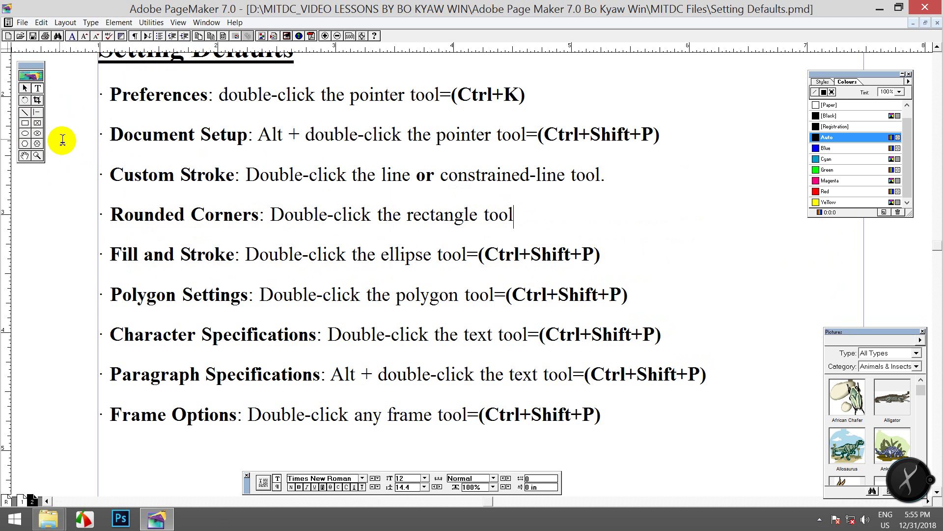
View the Fill and Stroke defaults through the ellipse tool, look up the command's shortcut and use it to reopen the dialog, dismissing it each time.
{"action": "double_click", "coordinate": [25, 134]}
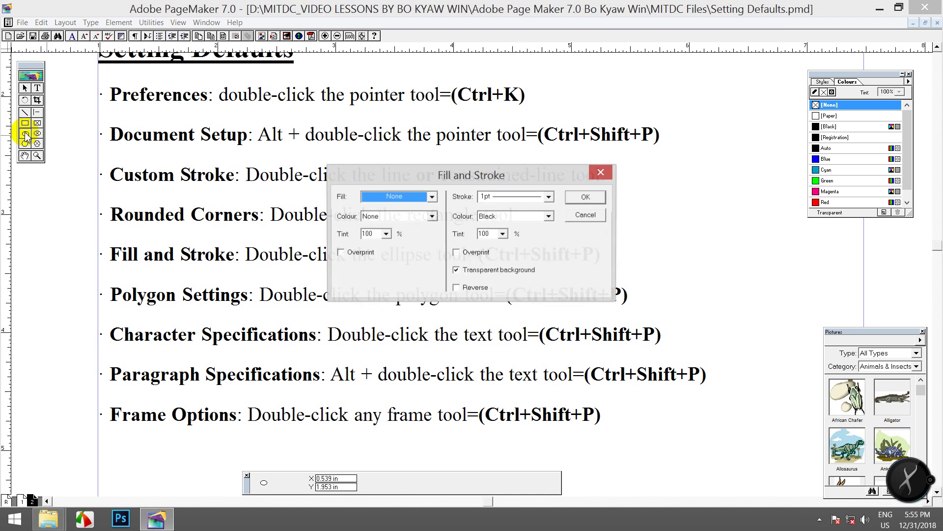
{"action": "left_click", "coordinate": [604, 173]}
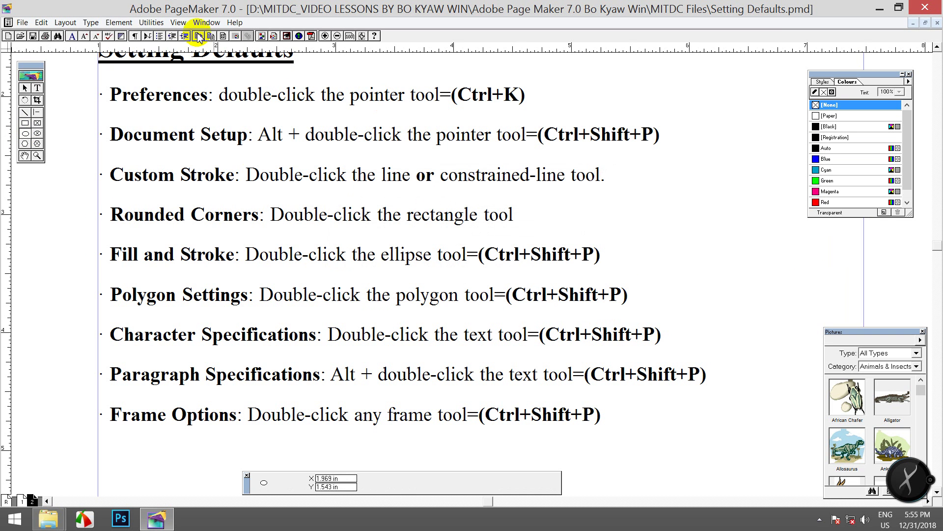
{"action": "left_click", "coordinate": [119, 22]}
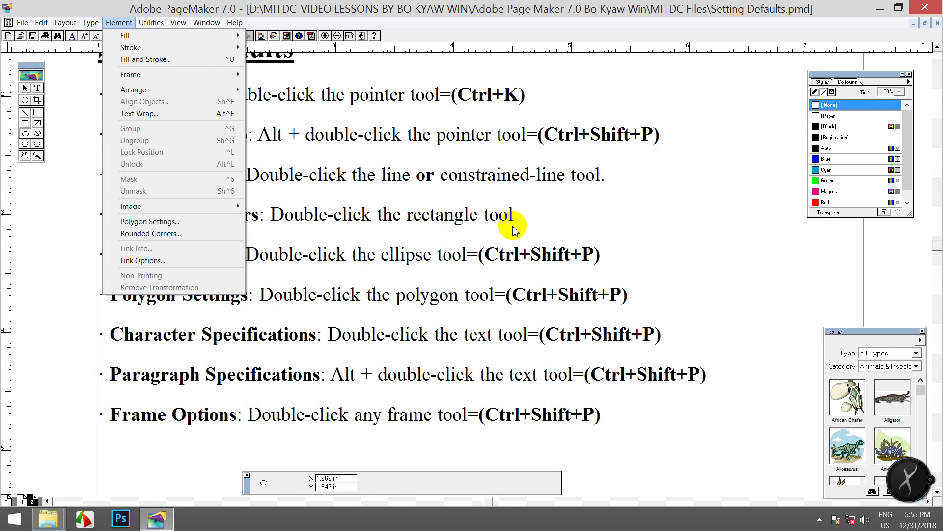
{"action": "left_click", "coordinate": [120, 22]}
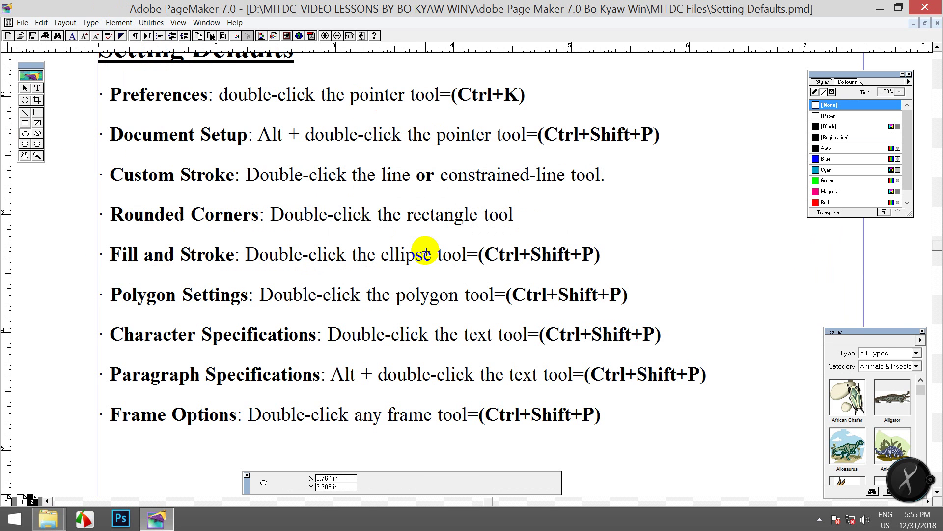
{"action": "key", "text": "ctrl+u"}
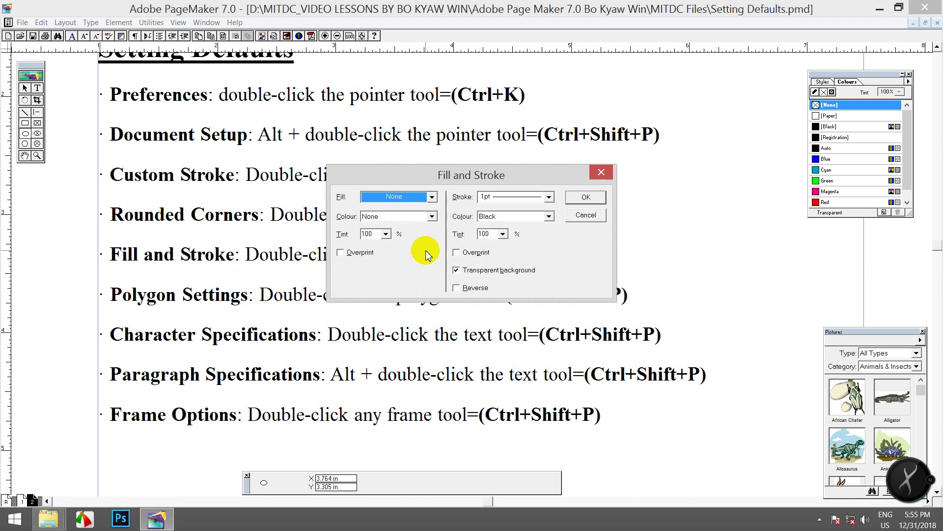
{"action": "left_click", "coordinate": [600, 172]}
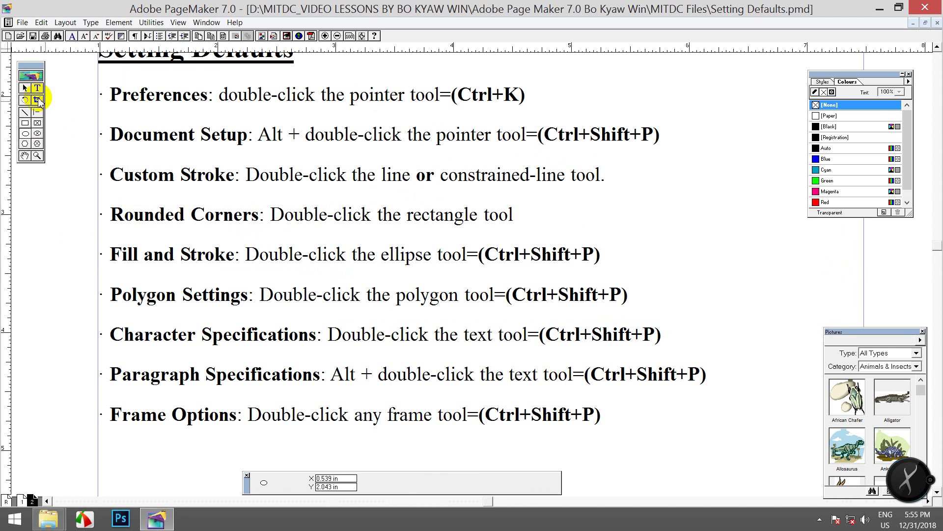
Change the shortcut note on the Fill and Stroke line to "(Ctrl+U )".
{"action": "left_click", "coordinate": [37, 88]}
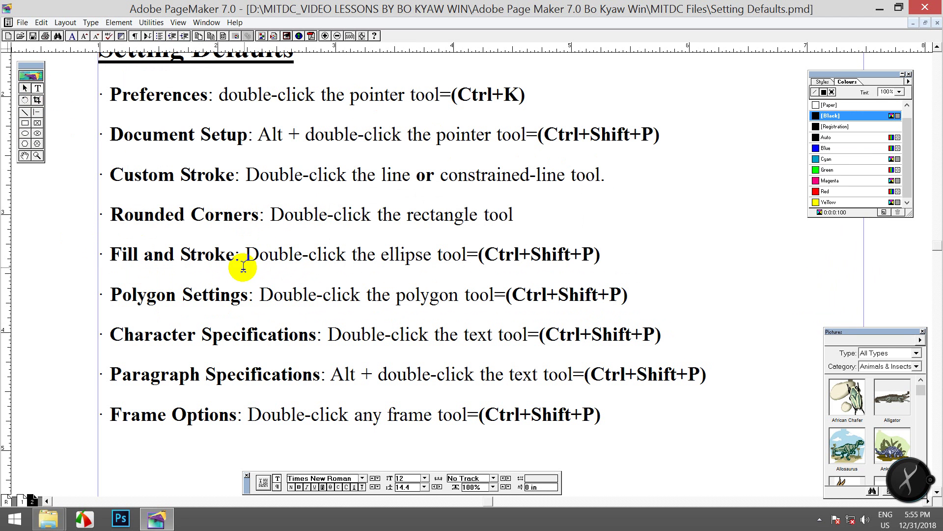
{"action": "left_click_drag", "start_coordinate": [529, 256], "coordinate": [595, 253]}
{"action": "key", "text": "BackSpace"}
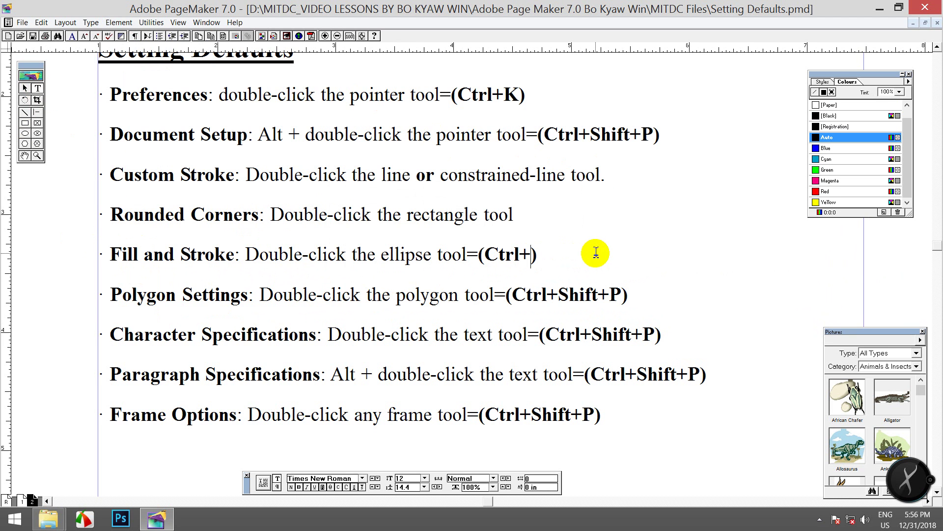
{"action": "type", "text": "U"}
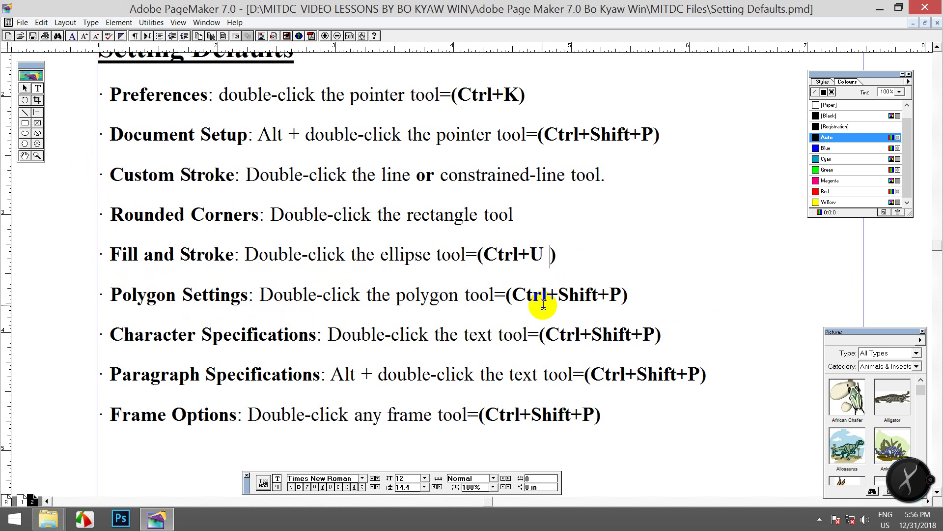
View the Polygon Settings defaults through the polygon tool and again through the Polygon Settings command, dismissing the dialog each time.
{"action": "double_click", "coordinate": [25, 144]}
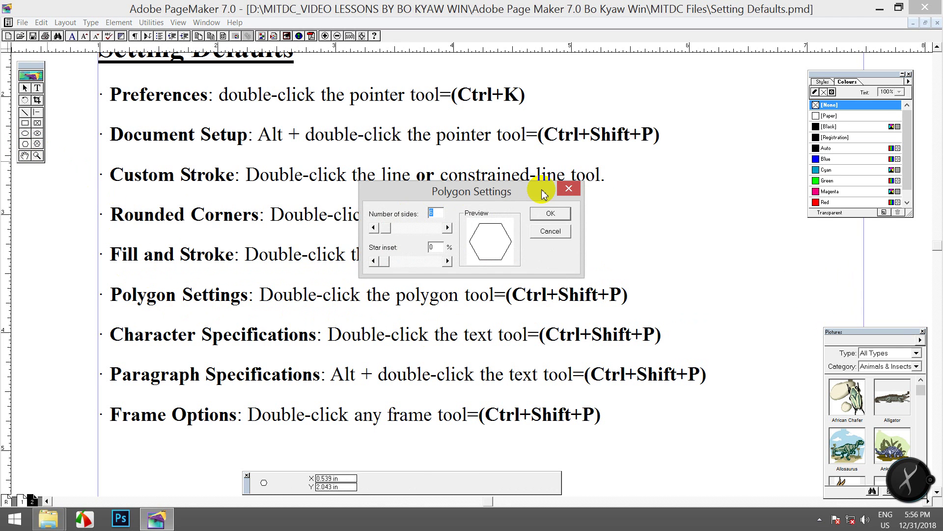
{"action": "left_click", "coordinate": [550, 213]}
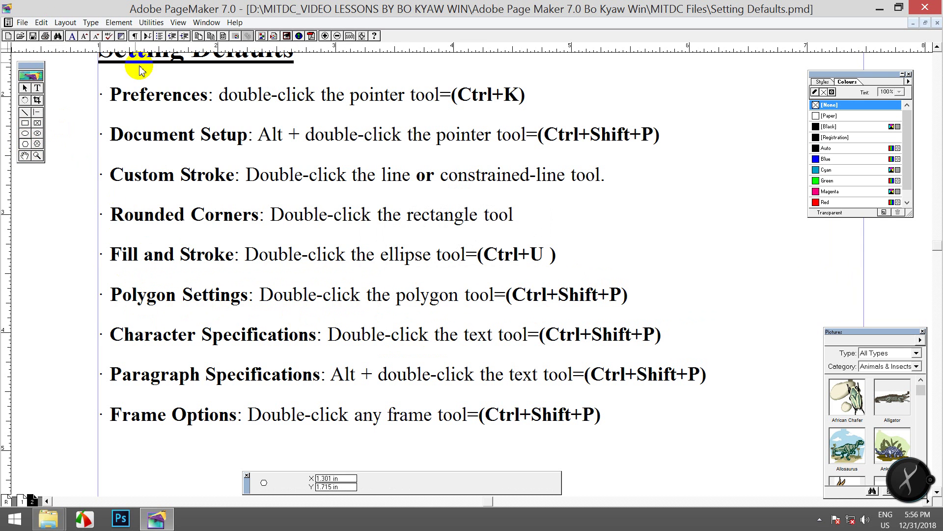
{"action": "left_click", "coordinate": [110, 25]}
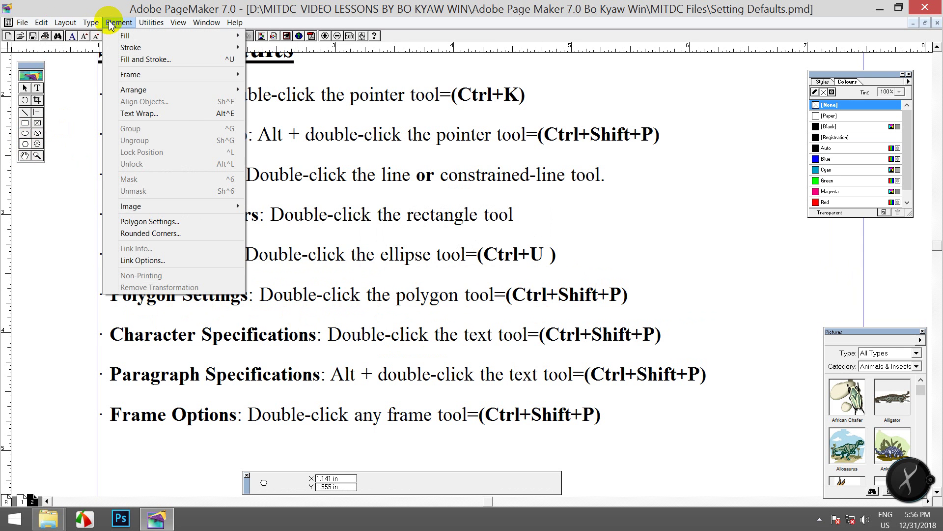
{"action": "left_click", "coordinate": [172, 222]}
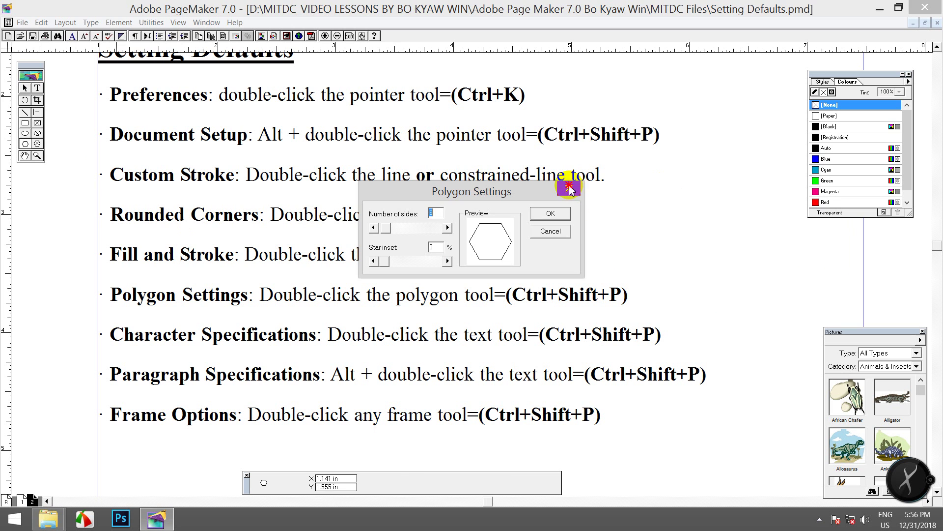
{"action": "left_click", "coordinate": [552, 213]}
Delete the "=(Ctrl+Shift+P)" shortcut note from the Polygon Settings line.
{"action": "left_click", "coordinate": [36, 88]}
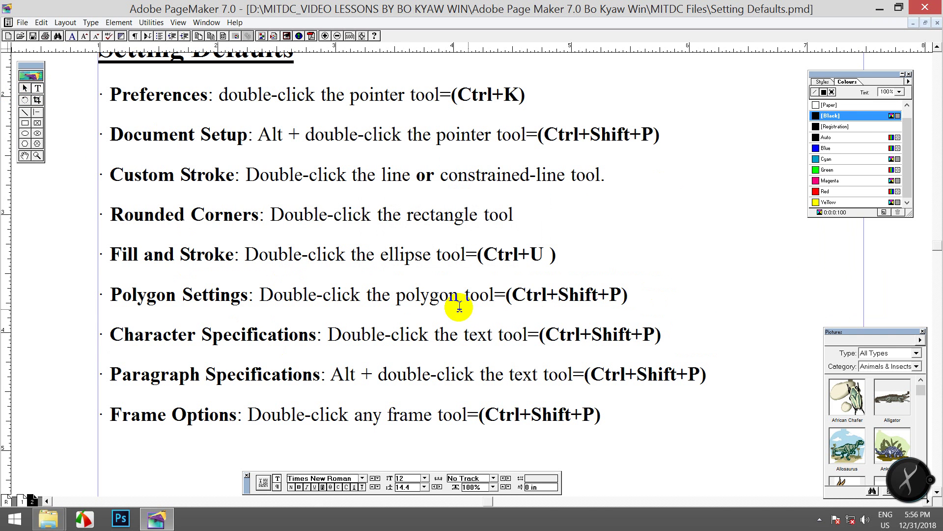
{"action": "left_click_drag", "start_coordinate": [507, 297], "coordinate": [637, 307]}
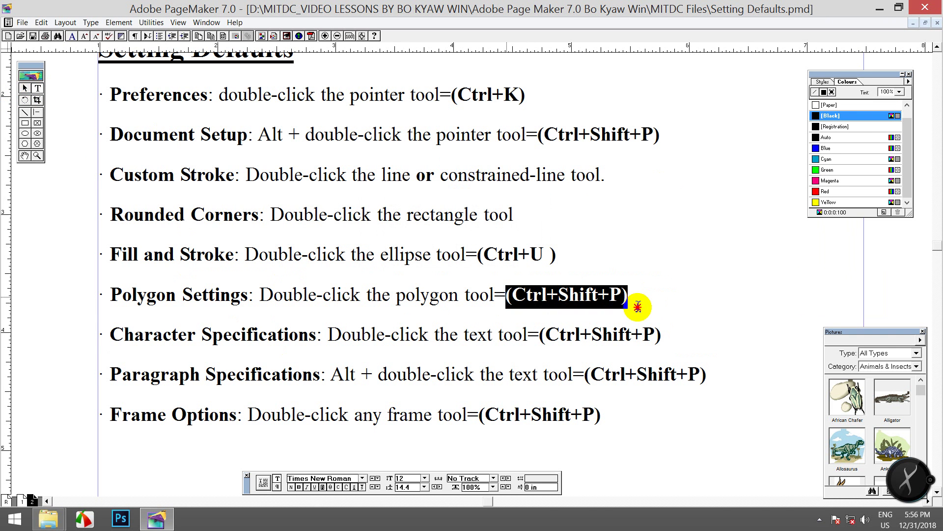
{"action": "key", "text": "BackSpace"}
{"action": "key", "text": "BackSpace"}
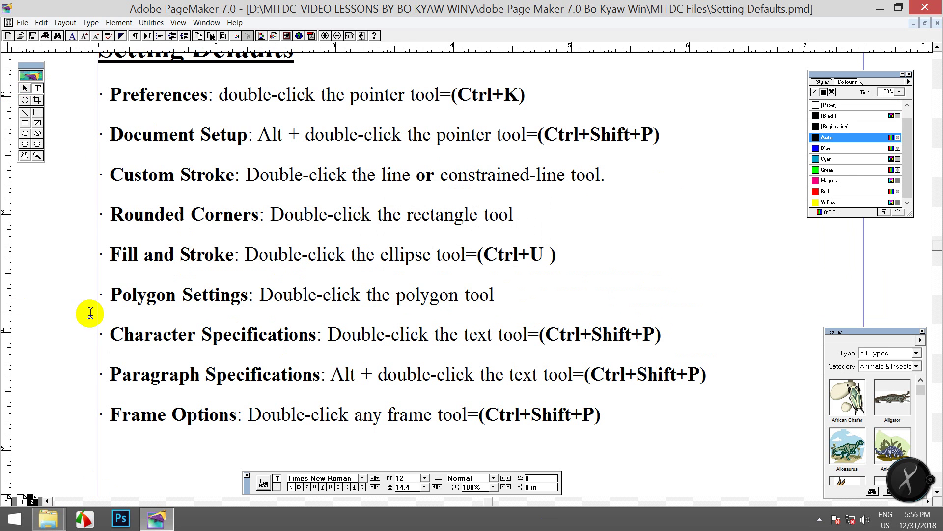
Look up the shortcut of the Character command, open the Character Specifications dialog through it and dismiss it.
{"action": "left_click", "coordinate": [119, 23]}
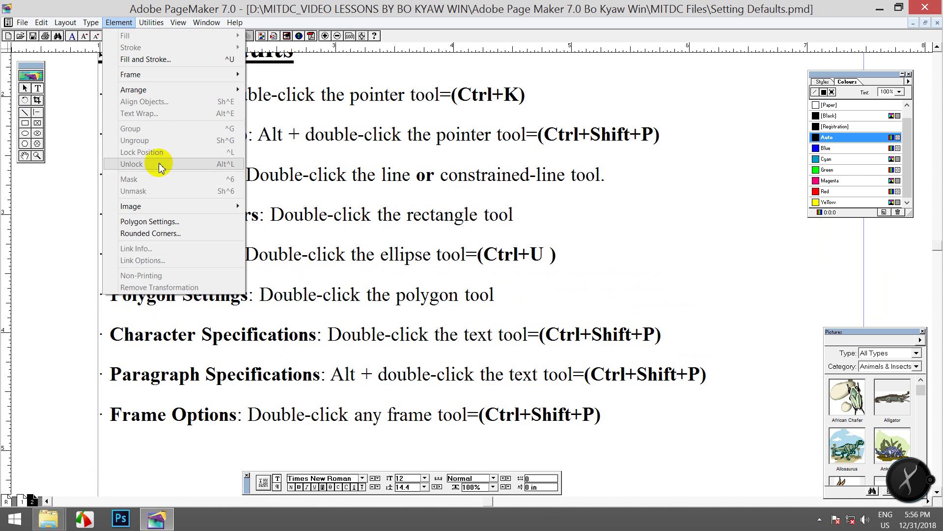
{"action": "mouse_move", "coordinate": [92, 31]}
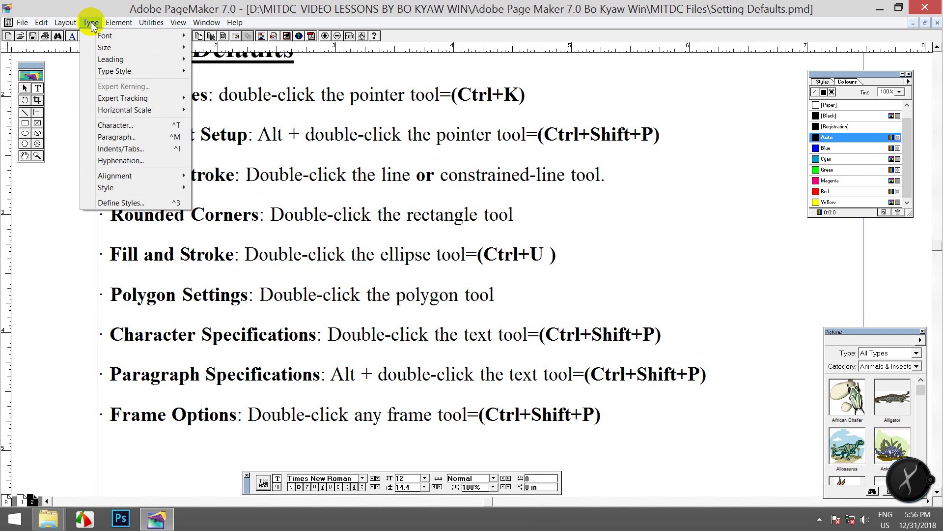
{"action": "left_click", "coordinate": [161, 128]}
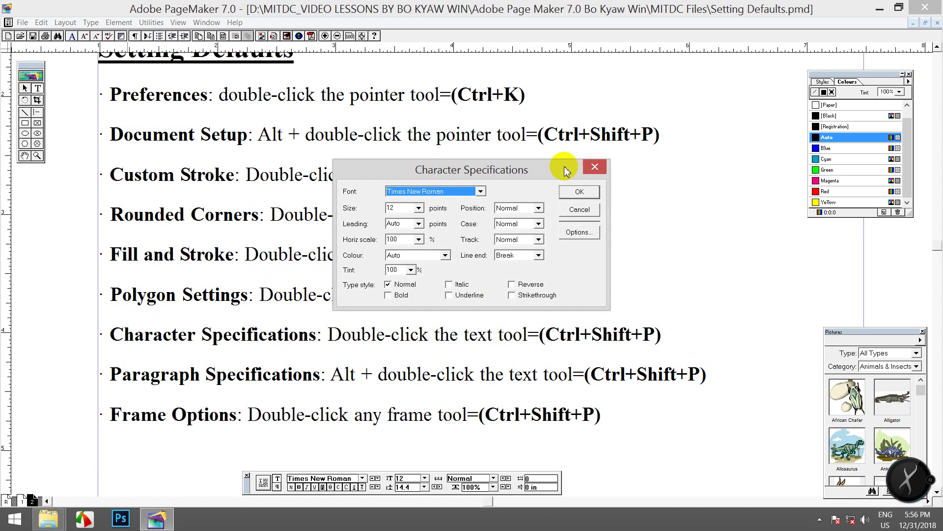
{"action": "left_click", "coordinate": [595, 166]}
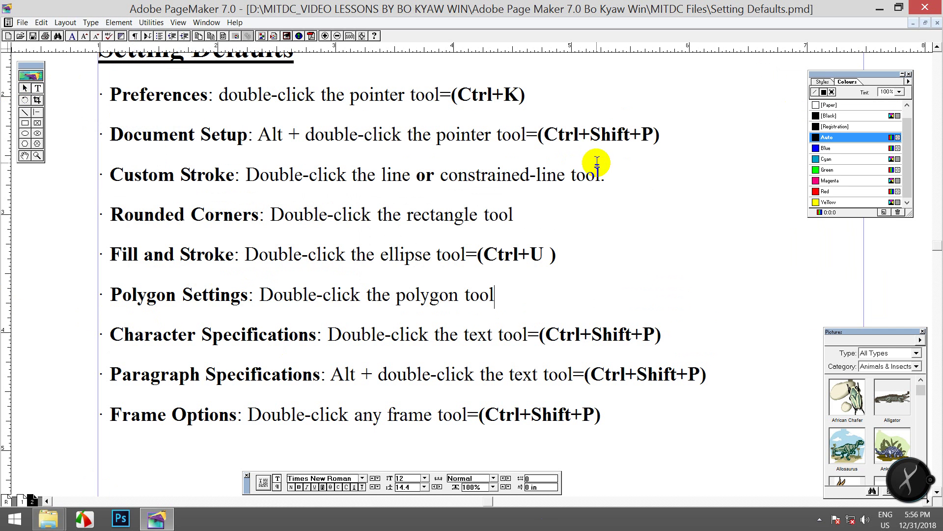
Change the shortcut note on the Character Specifications line to "(Ctrl+T)".
{"action": "double_click", "coordinate": [643, 334]}
{"action": "left_click_drag", "start_coordinate": [644, 334], "coordinate": [600, 334]}
{"action": "key", "text": "BackSpace"}
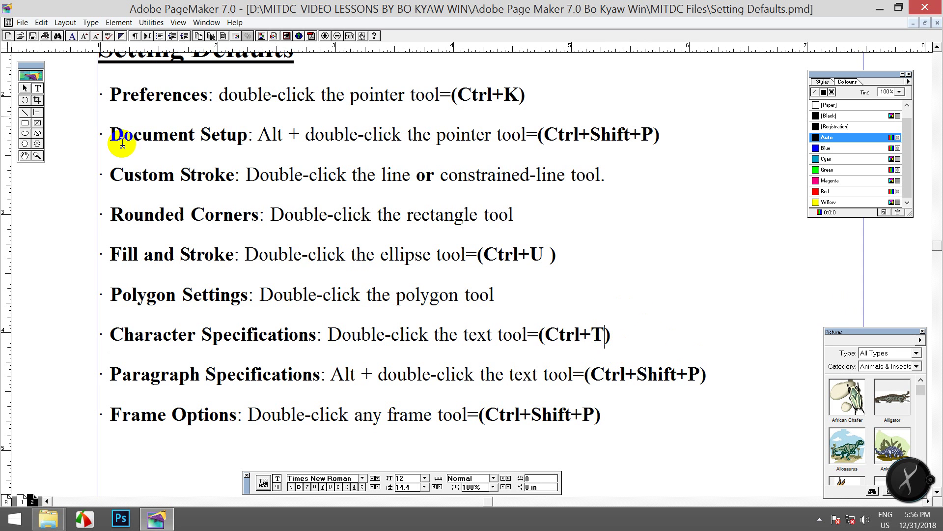
Test the Character Specifications shortcut with no text selected, then dismiss the dialog.
{"action": "left_click", "coordinate": [25, 88]}
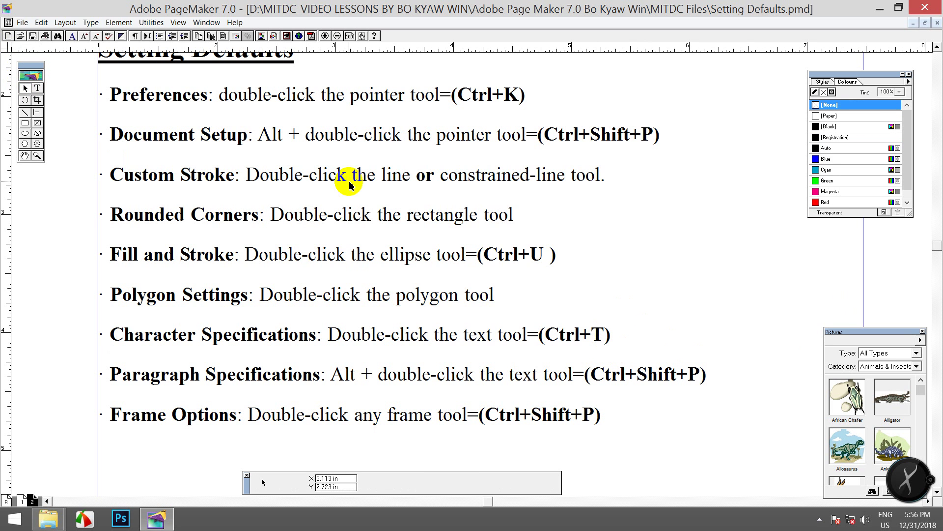
{"action": "key", "text": "ctrl+t"}
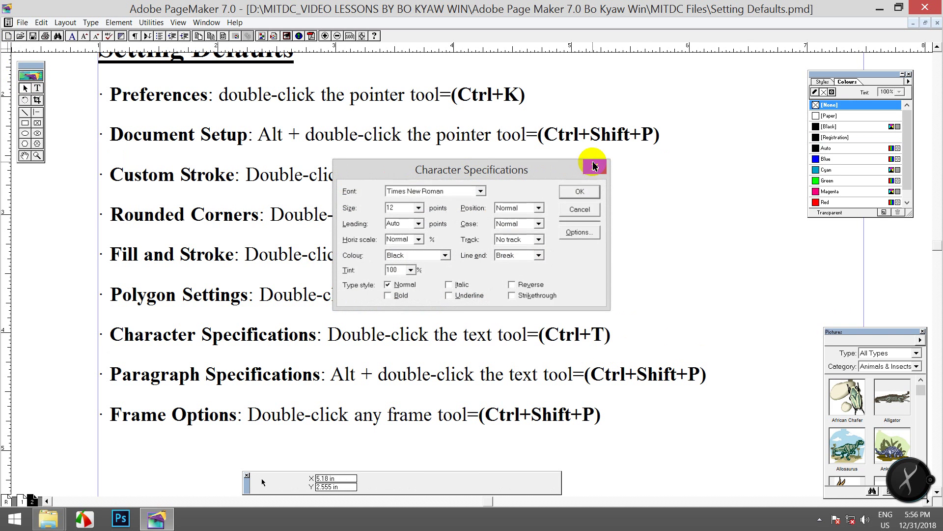
{"action": "left_click", "coordinate": [593, 167]}
Look up the shortcut of the Paragraph command, open the Paragraph Specifications dialog through it and dismiss it.
{"action": "left_click", "coordinate": [91, 23]}
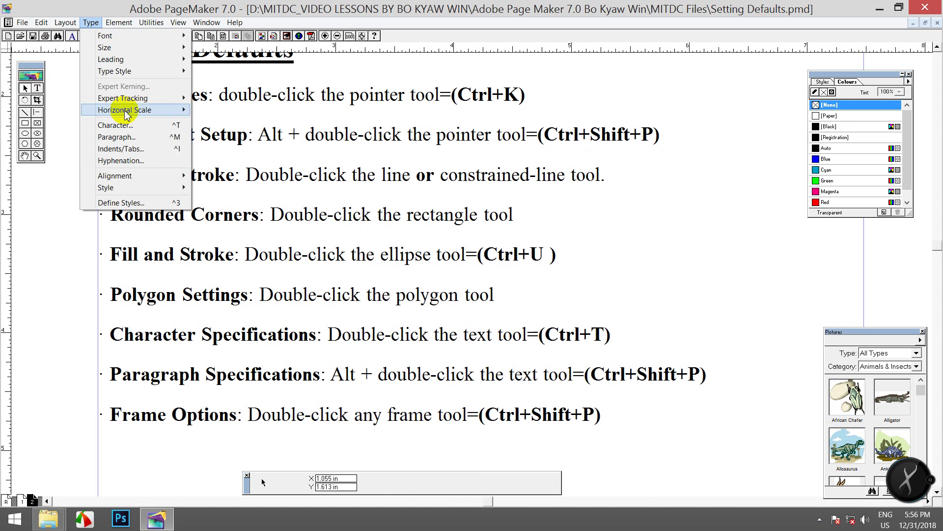
{"action": "left_click", "coordinate": [139, 142]}
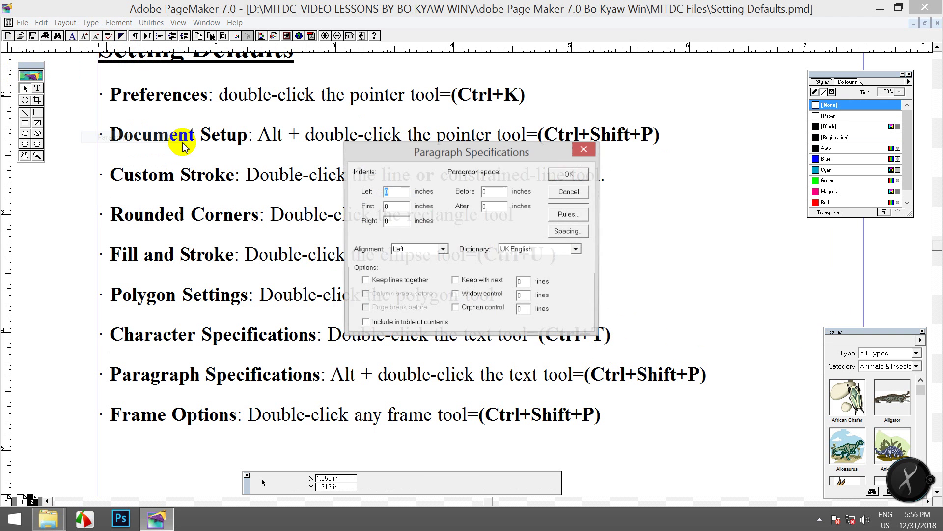
{"action": "left_click", "coordinate": [585, 150]}
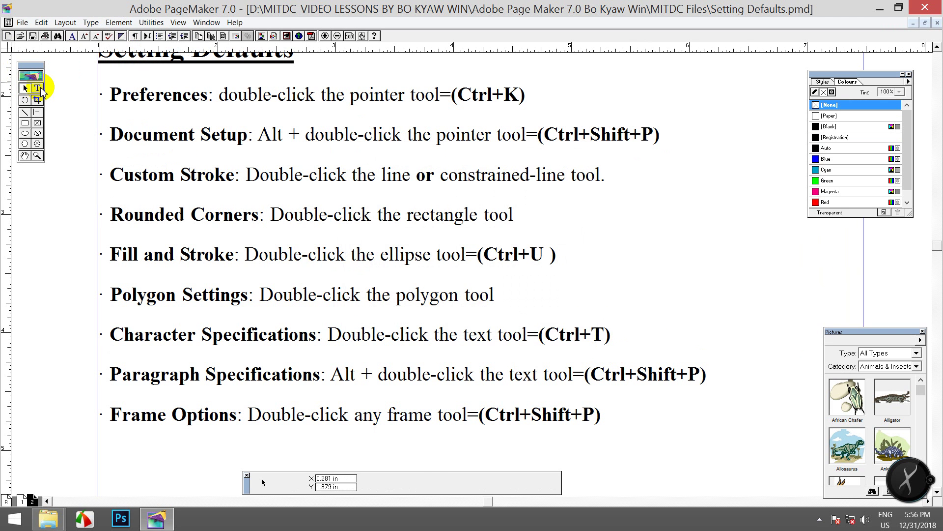
Change the shortcut note on the Paragraph Specifications line to "(Ctrl+M)" and test that shortcut, dismissing the dialog.
{"action": "left_click", "coordinate": [37, 88]}
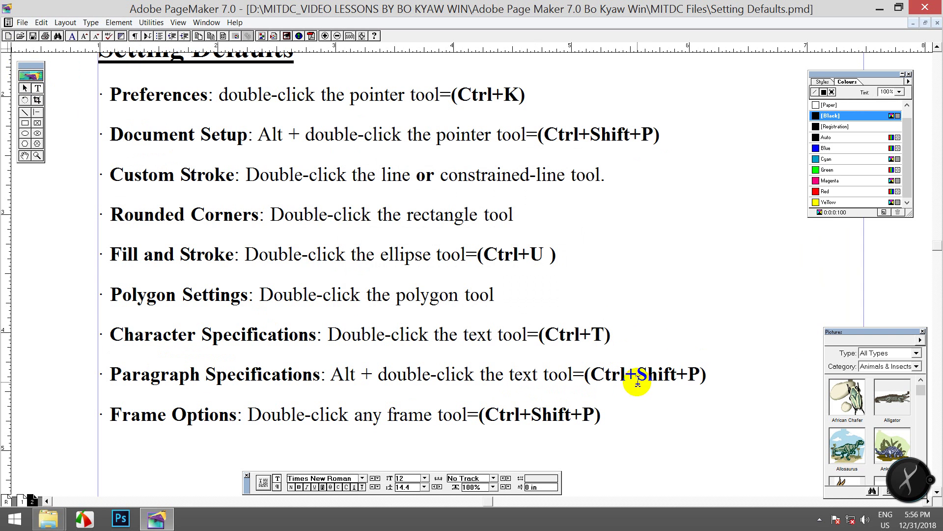
{"action": "left_click_drag", "start_coordinate": [638, 376], "coordinate": [690, 376]}
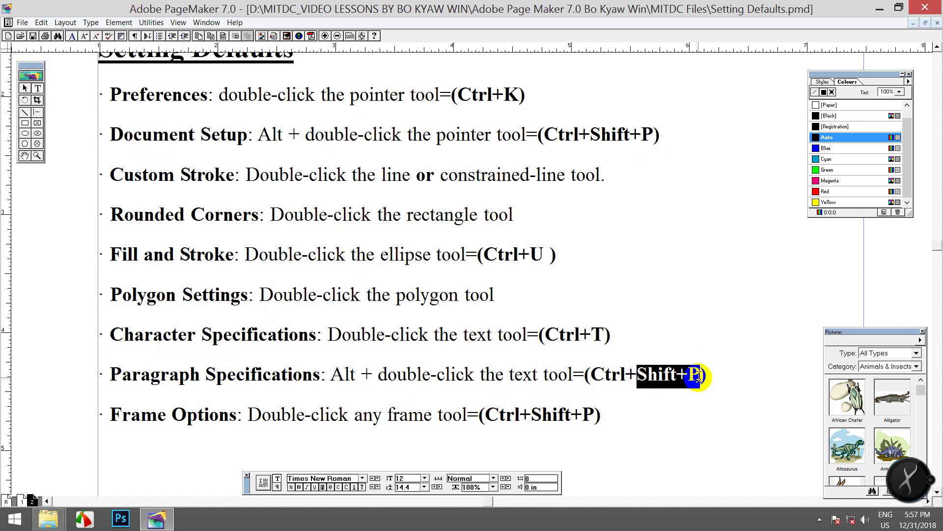
{"action": "type", "text": "M"}
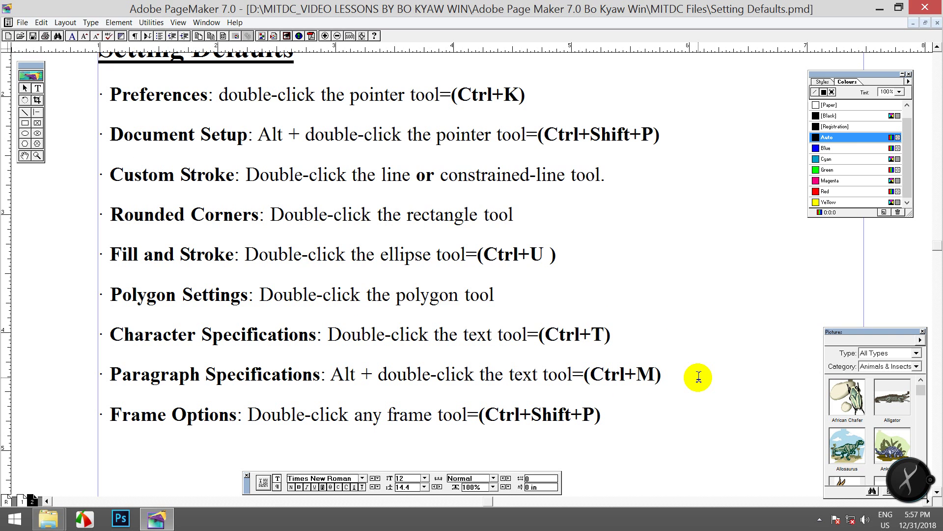
{"action": "key", "text": "ctrl+m"}
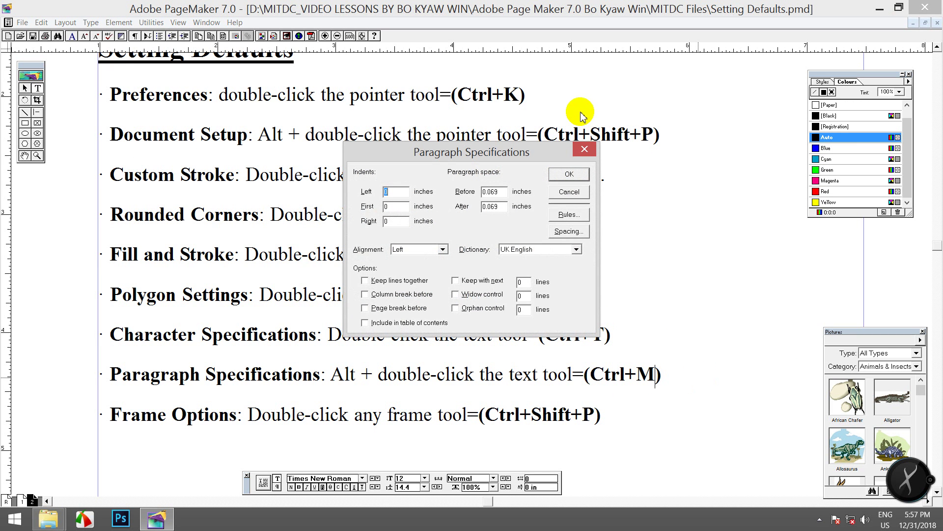
{"action": "left_click", "coordinate": [585, 150]}
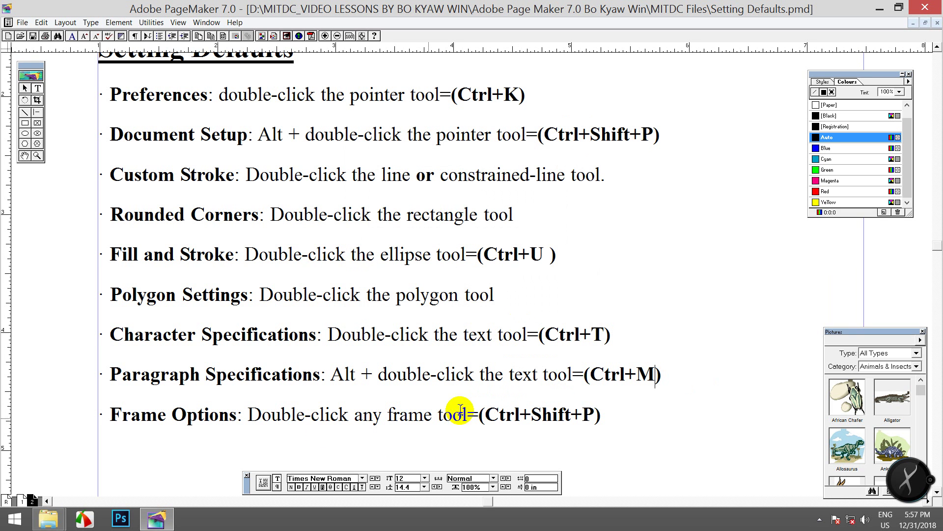
View the Frame Options defaults through the rectangle, ellipse and polygon frame tools, dismissing the dialog each time.
{"action": "double_click", "coordinate": [37, 123]}
{"action": "left_click_drag", "start_coordinate": [464, 162], "coordinate": [590, 156]}
{"action": "left_click", "coordinate": [676, 149]}
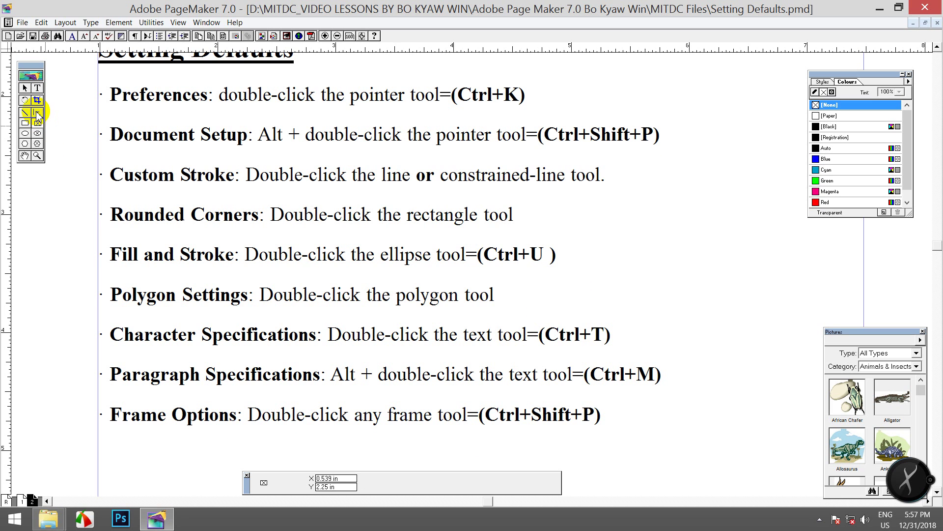
{"action": "double_click", "coordinate": [37, 134]}
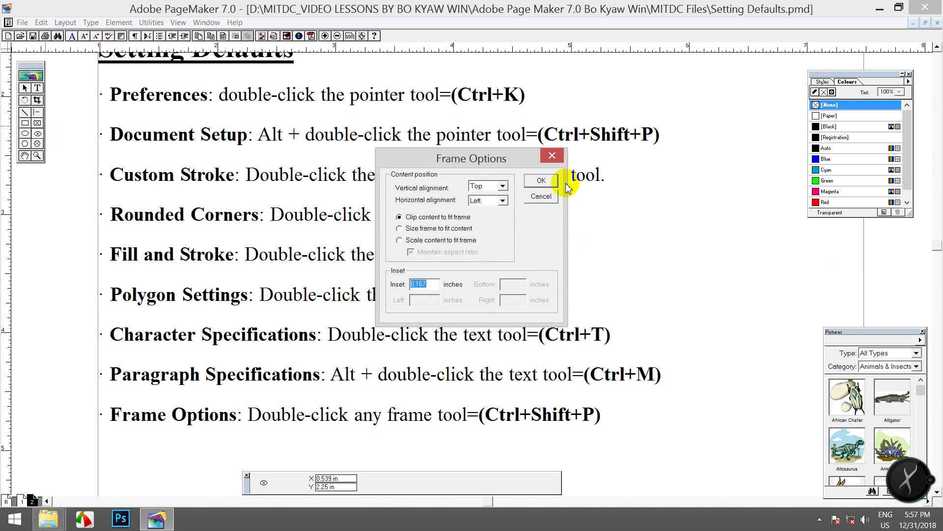
{"action": "left_click", "coordinate": [552, 155]}
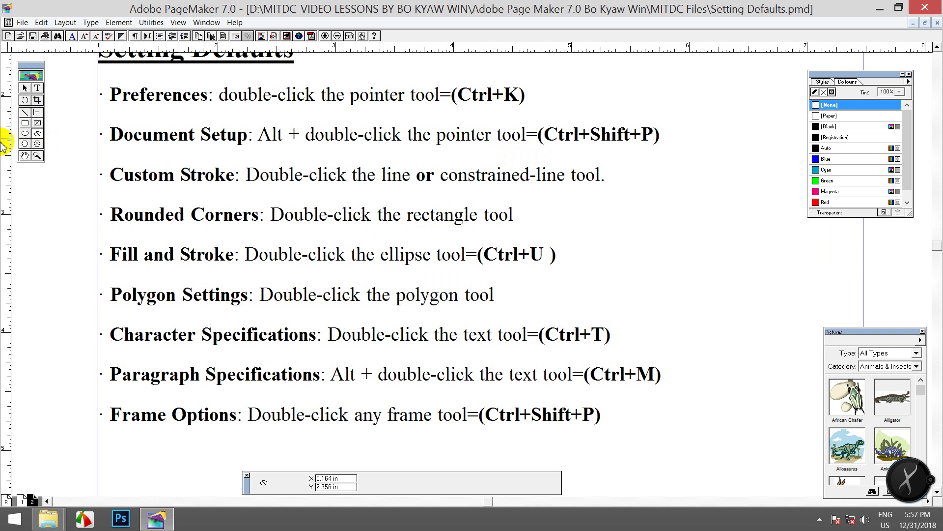
{"action": "double_click", "coordinate": [37, 144]}
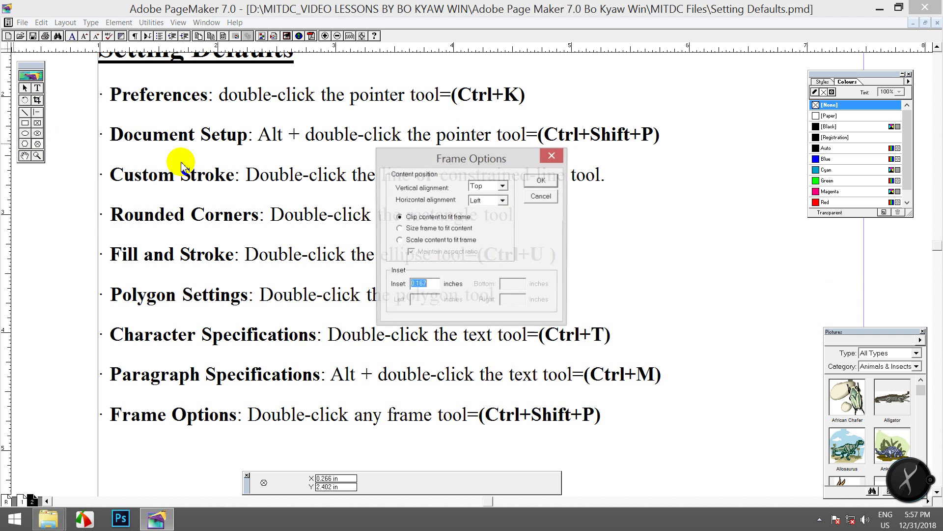
{"action": "left_click", "coordinate": [552, 154]}
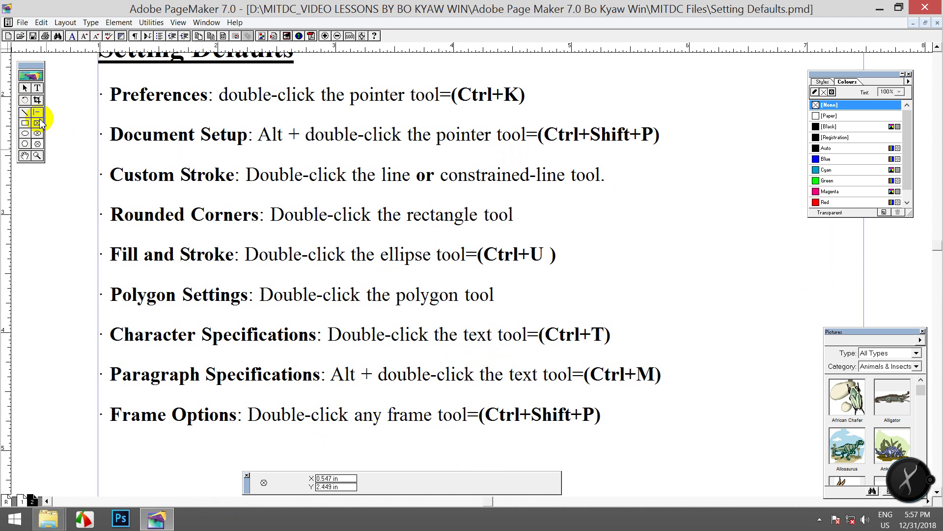
{"action": "double_click", "coordinate": [38, 123]}
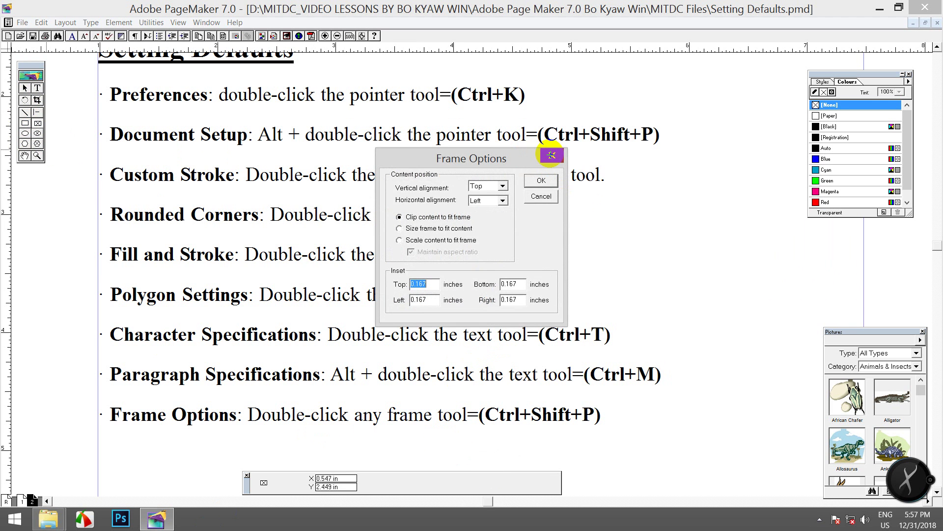
{"action": "left_click", "coordinate": [552, 155]}
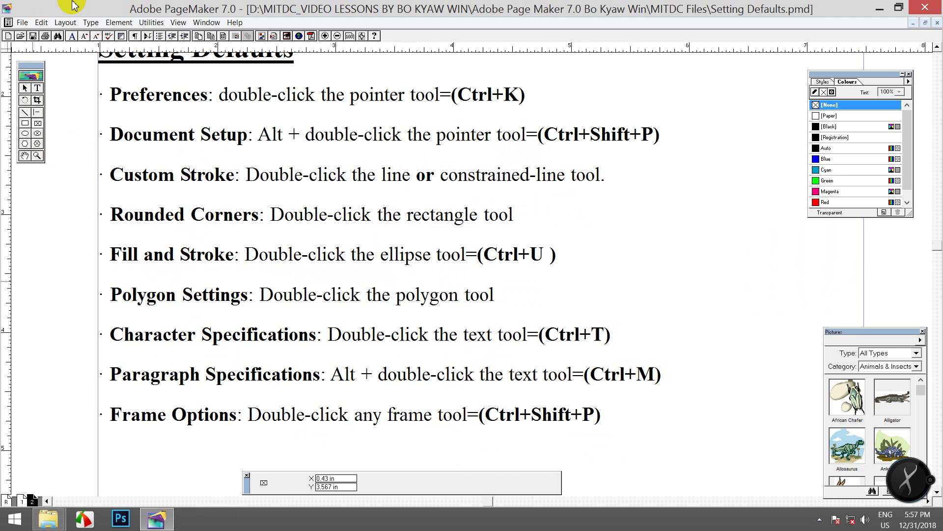
Look up the shortcut of the Frame Options command, and select the text block containing the Setting Defaults list.
{"action": "left_click", "coordinate": [38, 88]}
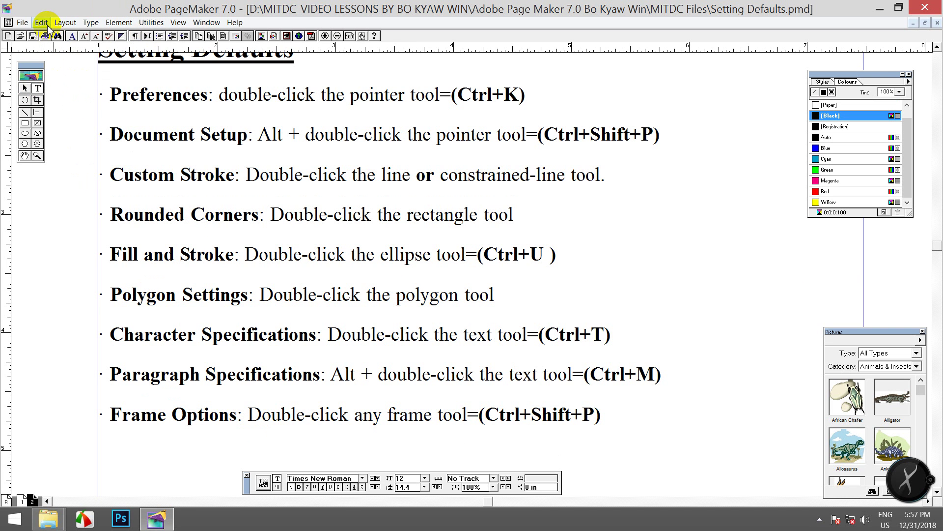
{"action": "left_click", "coordinate": [179, 25]}
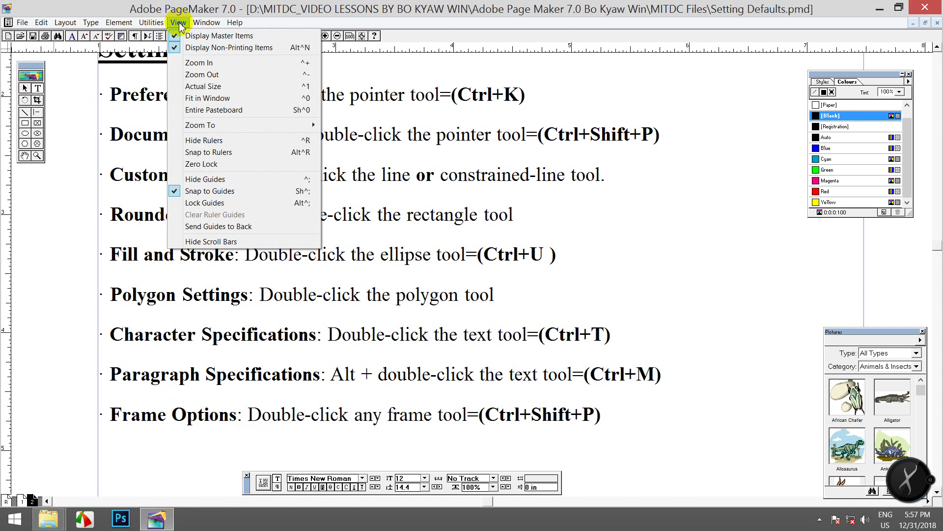
{"action": "mouse_move", "coordinate": [157, 27]}
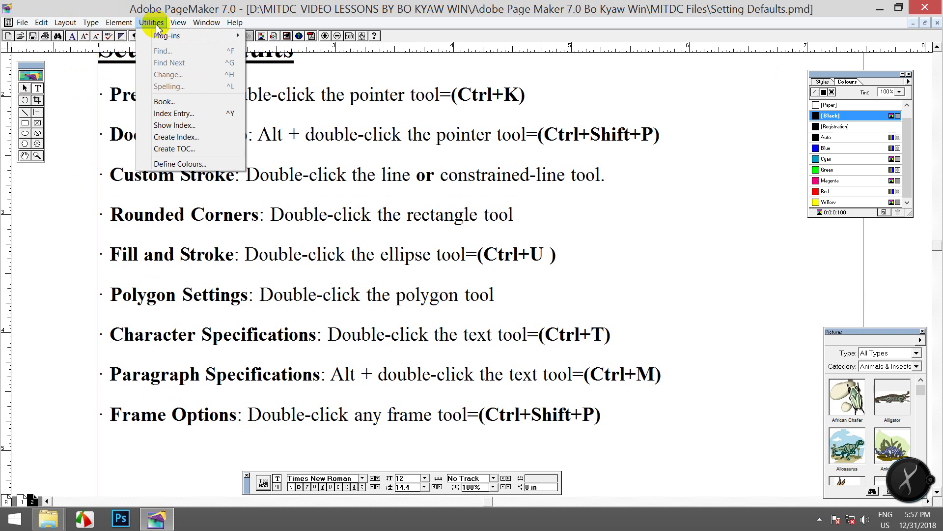
{"action": "mouse_move", "coordinate": [108, 27]}
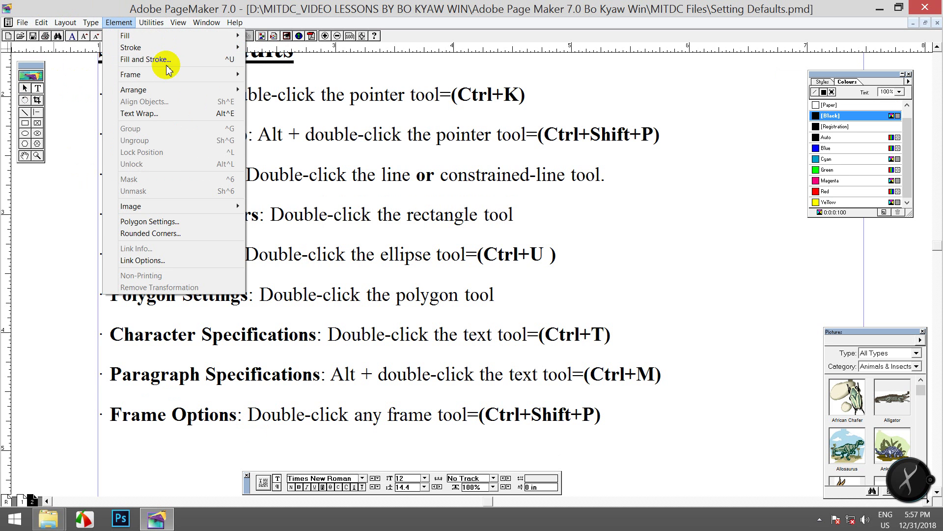
{"action": "mouse_move", "coordinate": [174, 77]}
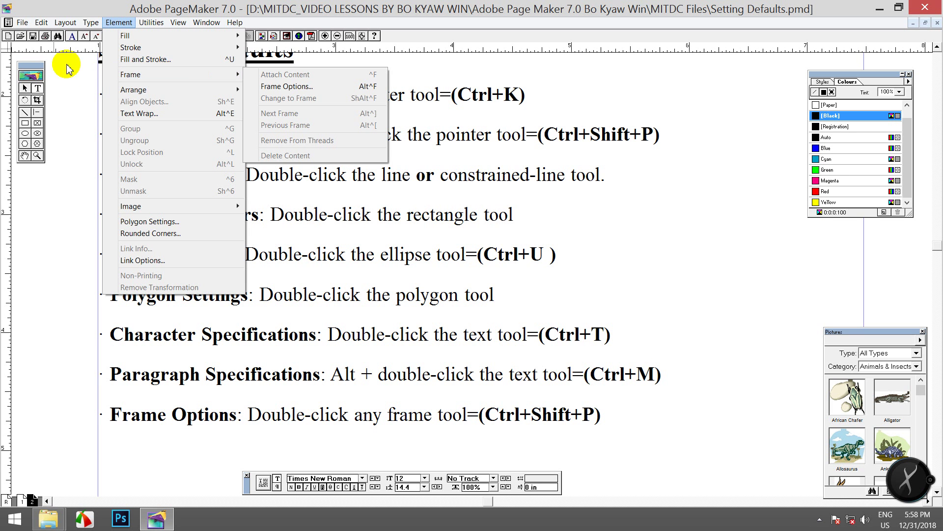
{"action": "left_click", "coordinate": [25, 88]}
{"action": "left_click", "coordinate": [580, 418]}
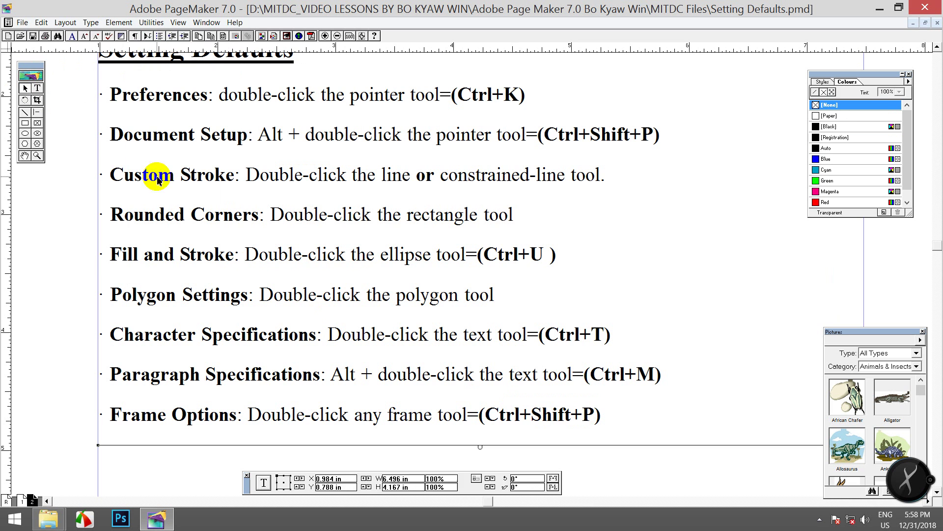
Change the shortcut note on the Frame Options line of the list to "(Alt+Ctrl+F)".
{"action": "left_click", "coordinate": [37, 88]}
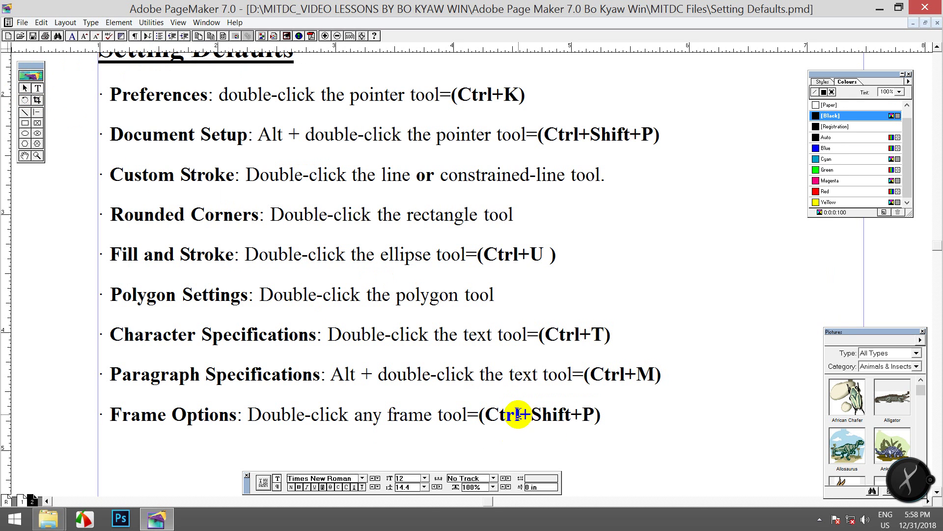
{"action": "left_click_drag", "start_coordinate": [530, 414], "coordinate": [589, 415]}
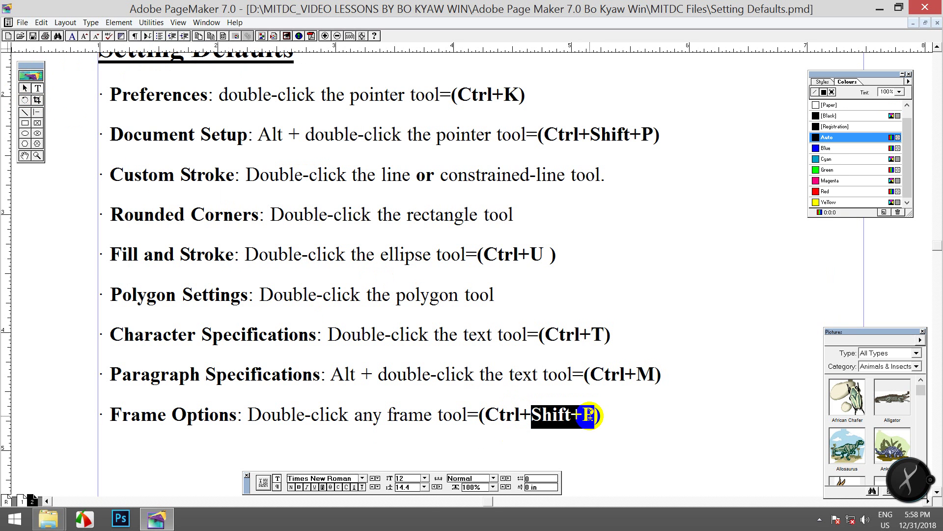
{"action": "type", "text": "F"}
{"action": "left_click", "coordinate": [486, 415]}
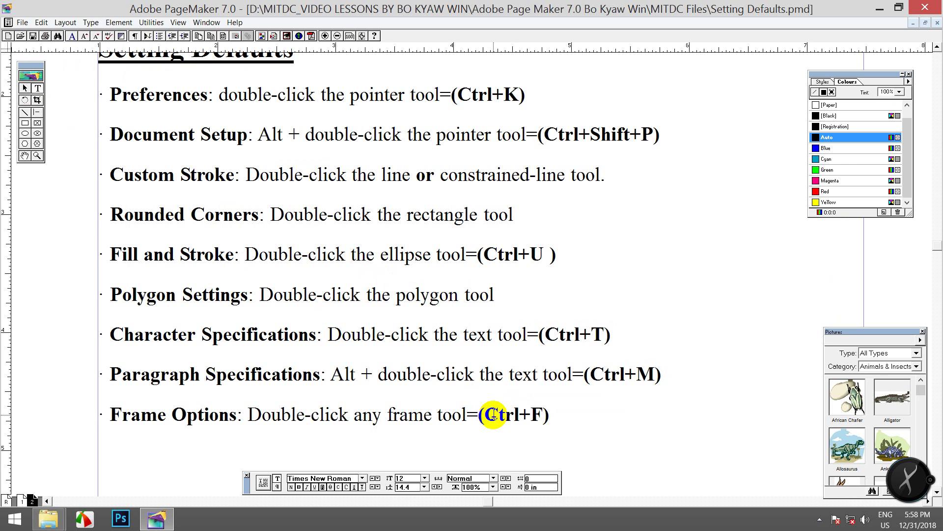
{"action": "type", "text": "Alt"}
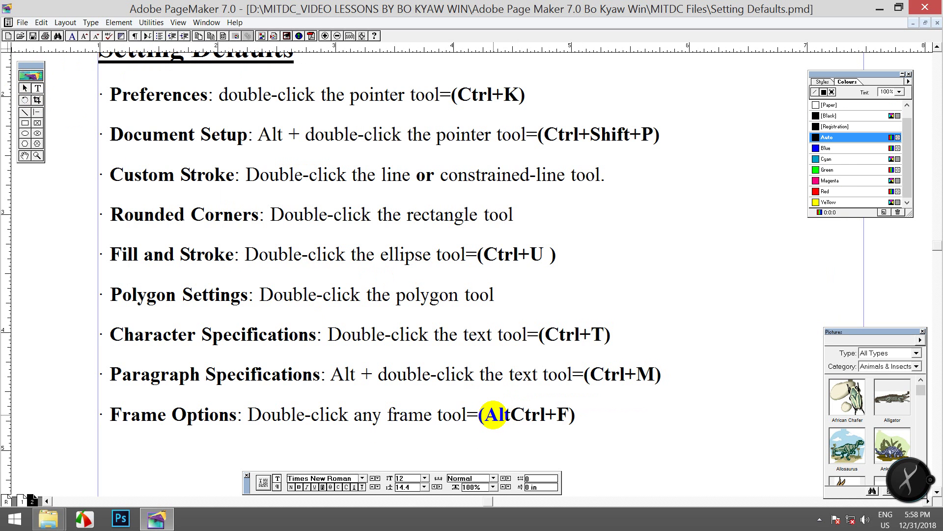
{"action": "type", "text": "+"}
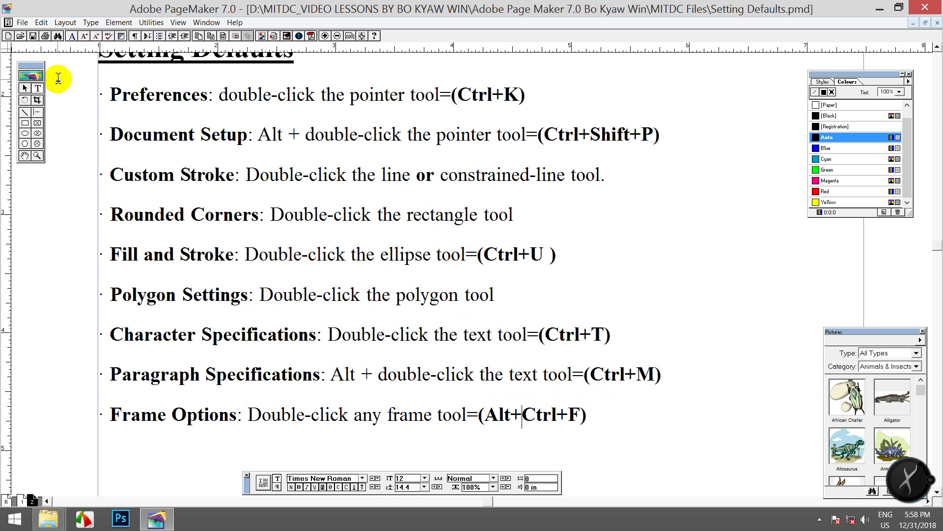
Test the noted Frame Options shortcut with nothing selected, and dismiss the dialog without changes.
{"action": "left_click", "coordinate": [25, 88]}
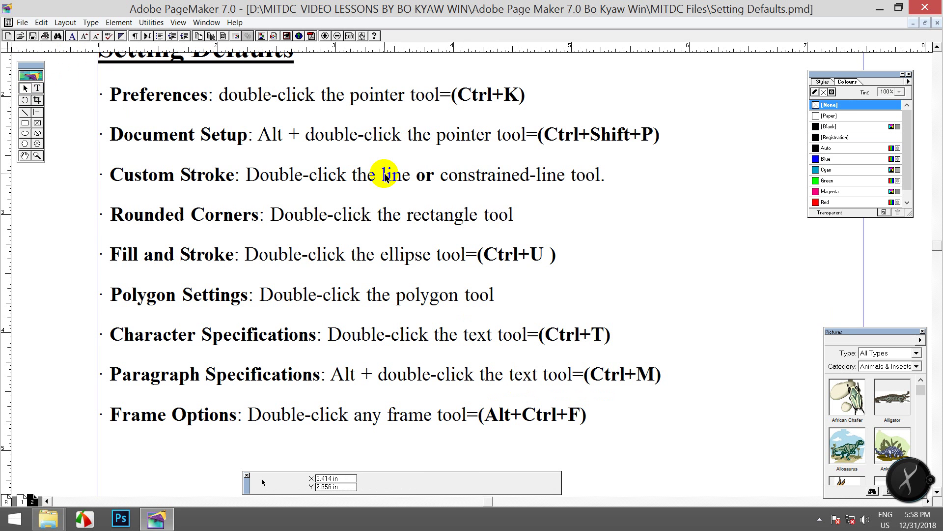
{"action": "key", "text": "ctrl+alt+f"}
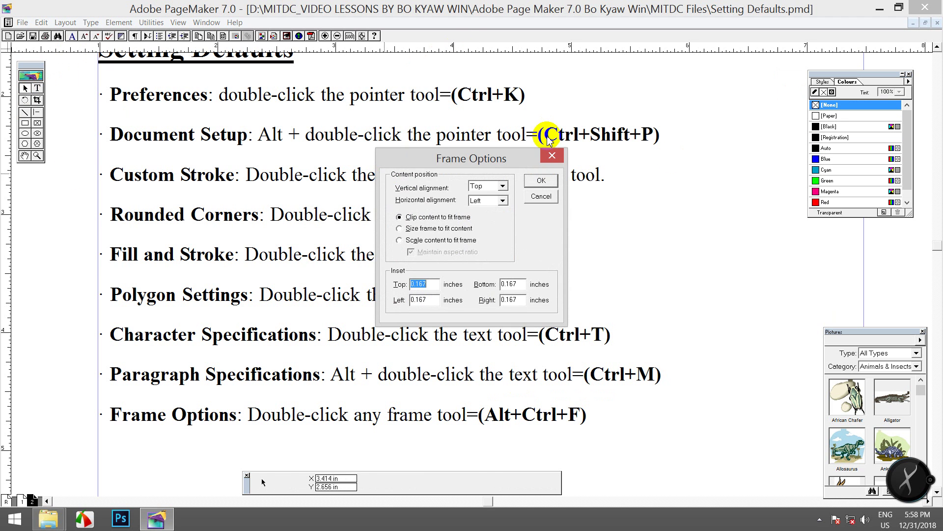
{"action": "left_click", "coordinate": [552, 157]}
{"action": "left_click", "coordinate": [623, 265]}
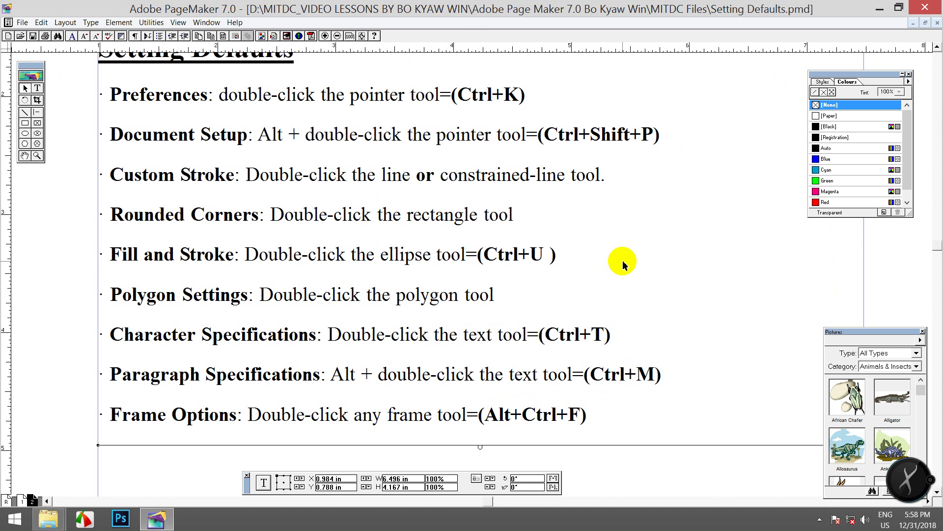
{"action": "left_click", "coordinate": [622, 261]}
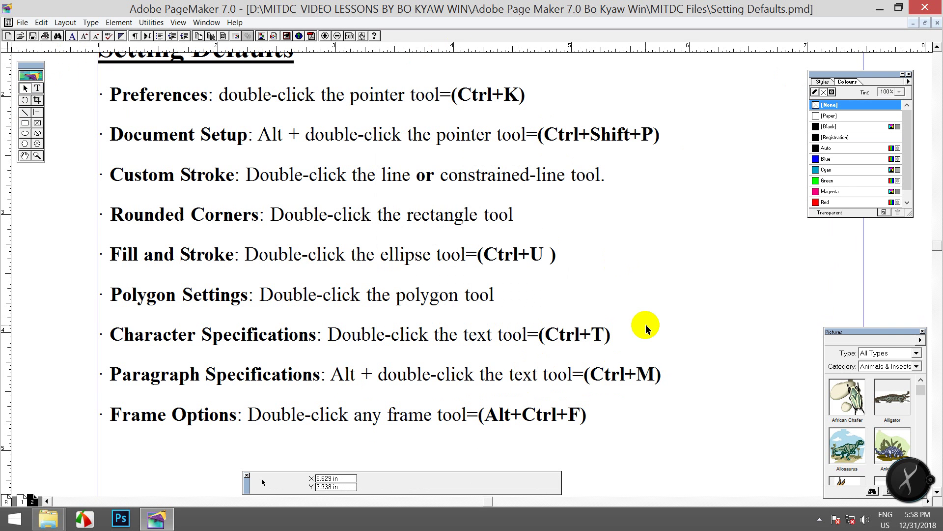
View the Paragraph Specifications and Character Specifications defaults through their noted shortcuts, dismissing each dialog.
{"action": "key", "text": "ctrl+m"}
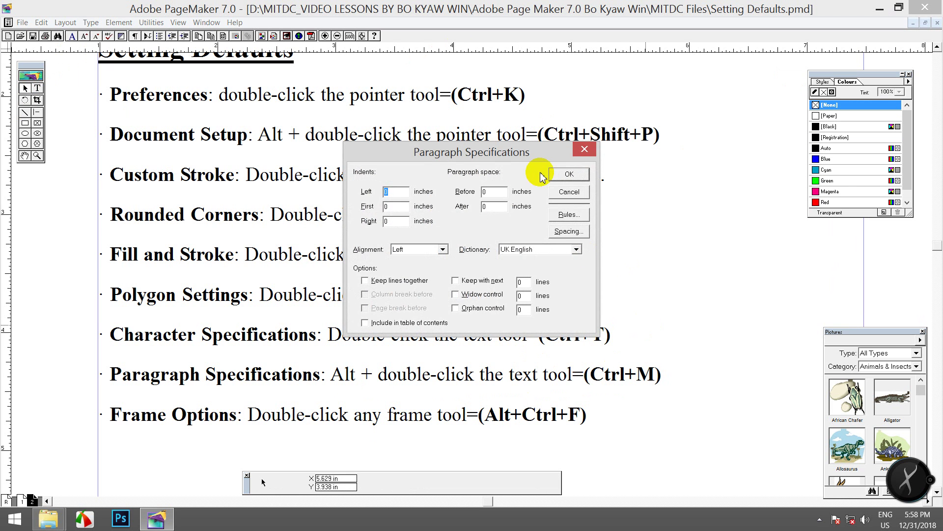
{"action": "left_click", "coordinate": [585, 149]}
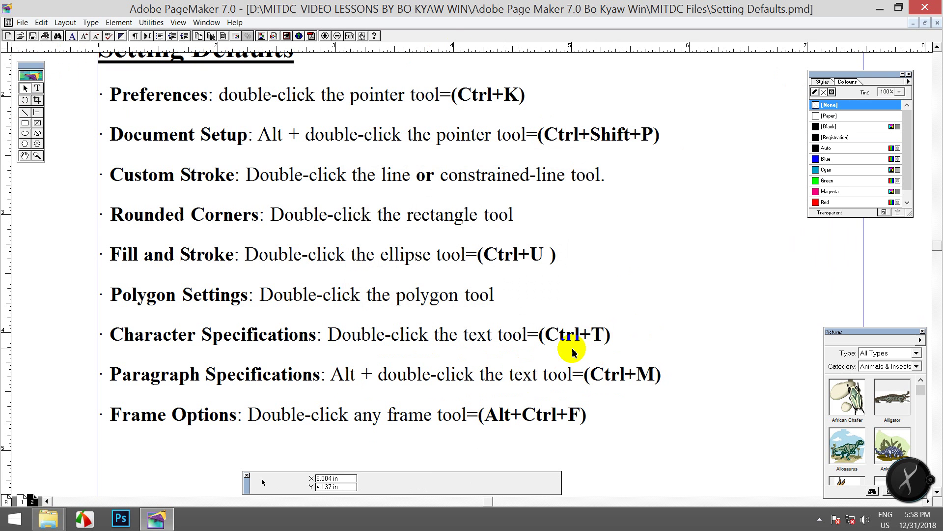
{"action": "key", "text": "ctrl+t"}
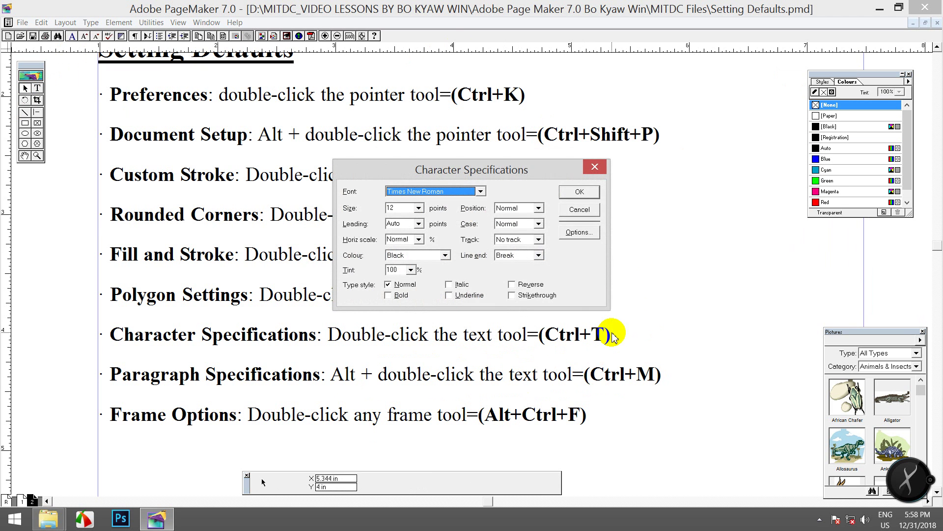
{"action": "left_click", "coordinate": [596, 167]}
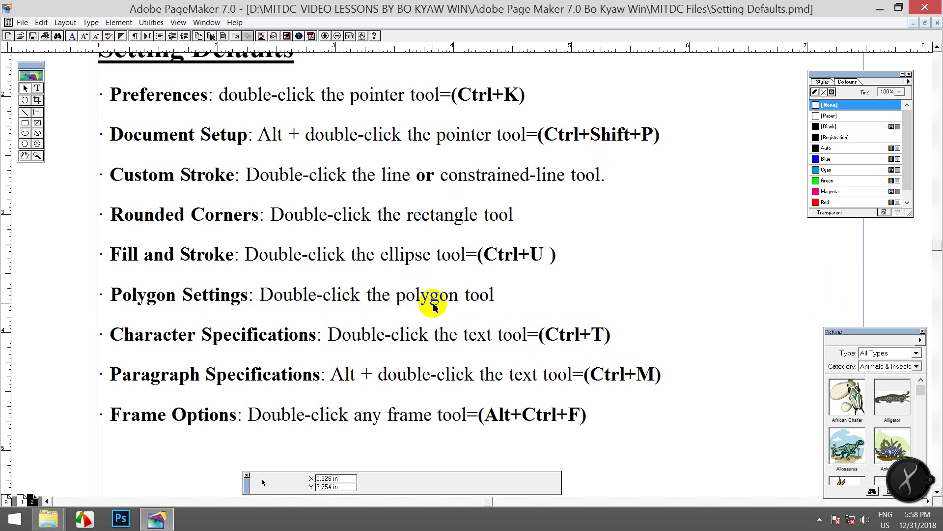
View the Rounded Corners defaults through the rectangle tool and the Polygon Settings through the polygon tool, dismissing each dialog.
{"action": "double_click", "coordinate": [26, 124]}
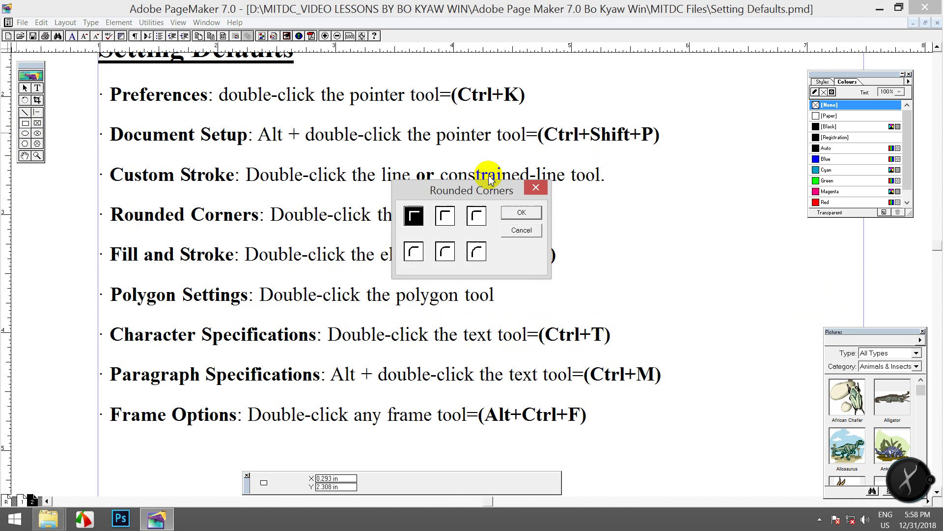
{"action": "left_click", "coordinate": [536, 189]}
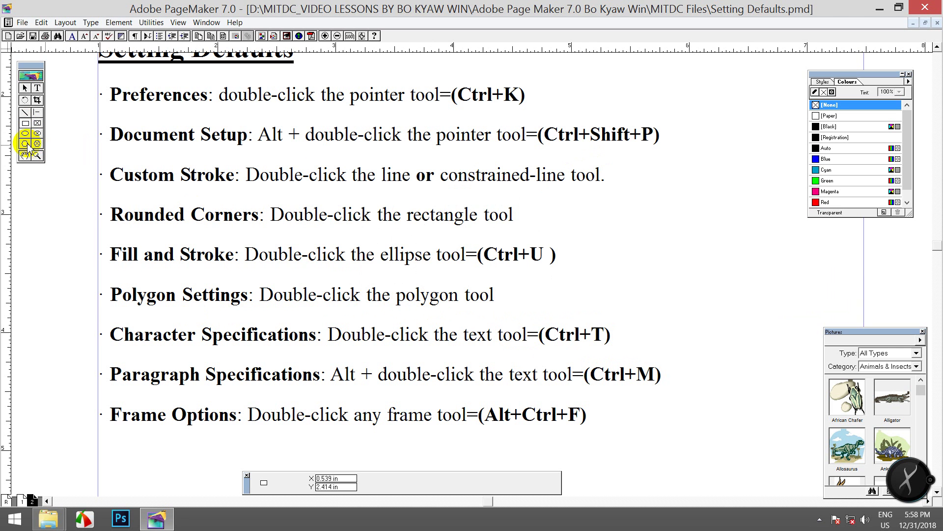
{"action": "double_click", "coordinate": [25, 144]}
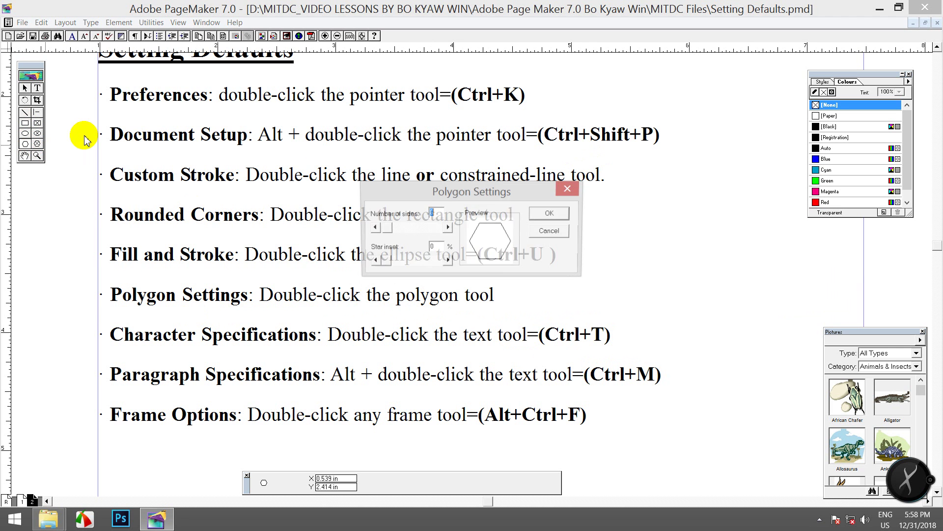
{"action": "left_click", "coordinate": [569, 189]}
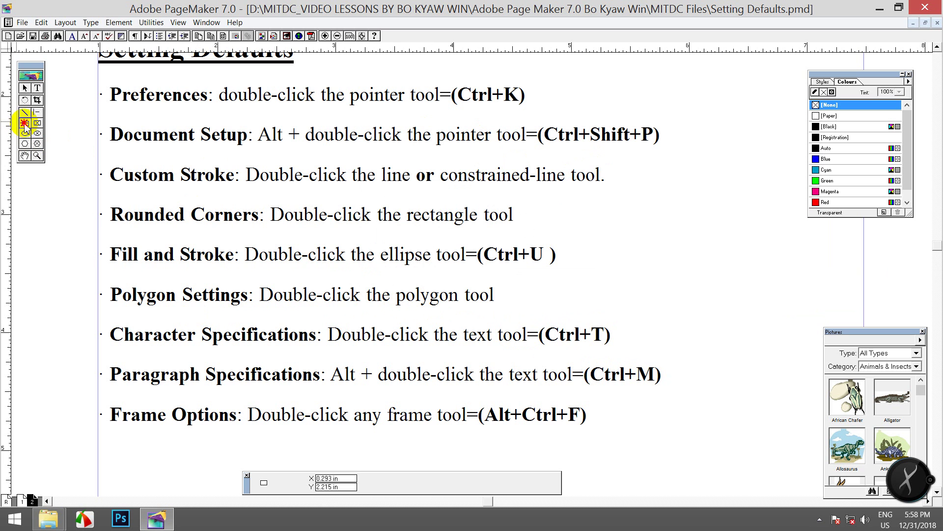
{"action": "double_click", "coordinate": [25, 123]}
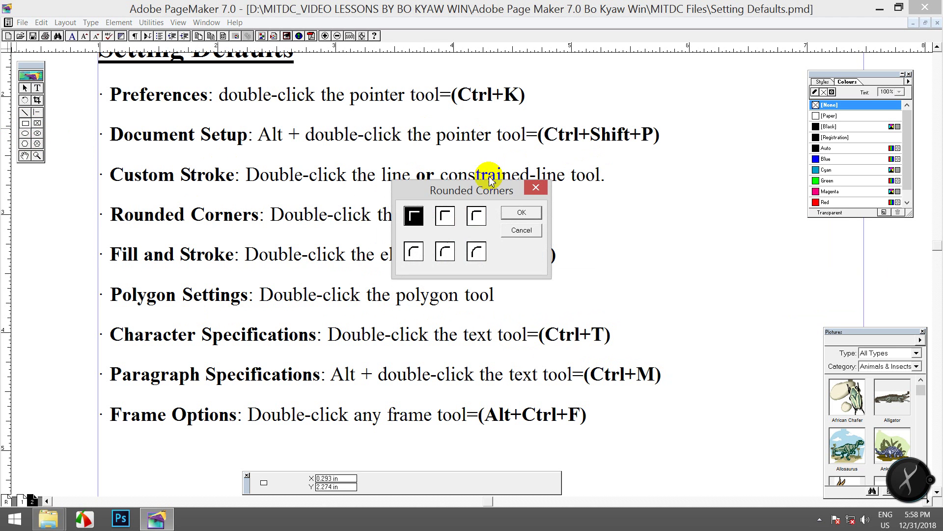
{"action": "left_click", "coordinate": [536, 187]}
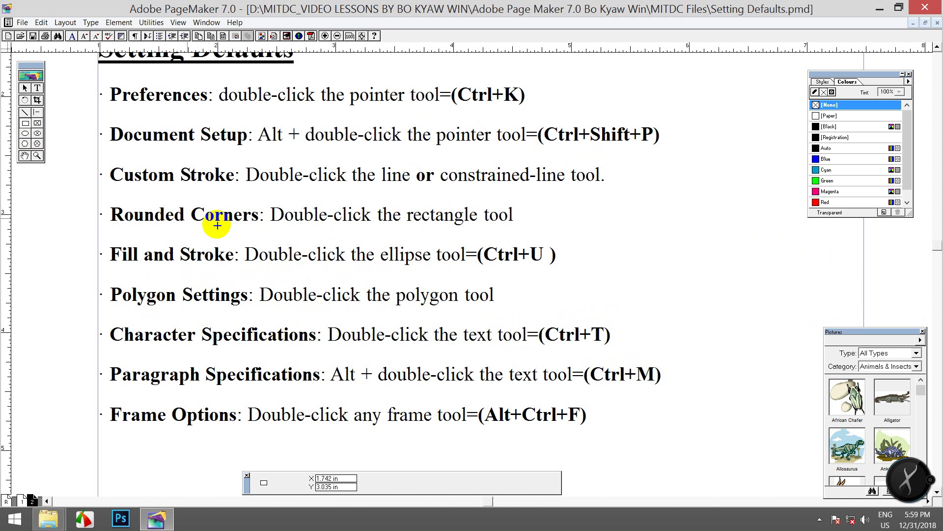
View the Fill and Stroke defaults through the ellipse tool, move the dialog aside and dismiss it.
{"action": "double_click", "coordinate": [25, 133]}
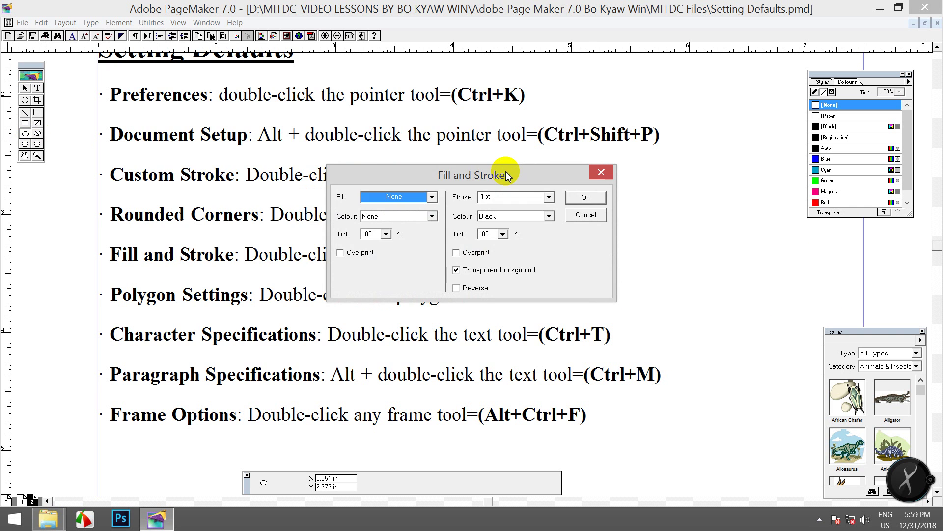
{"action": "mouse_move", "coordinate": [523, 184]}
{"action": "left_mouse_down"}
{"action": "mouse_move", "coordinate": [318, 90]}
{"action": "mouse_move", "coordinate": [431, 241]}
{"action": "left_mouse_up"}
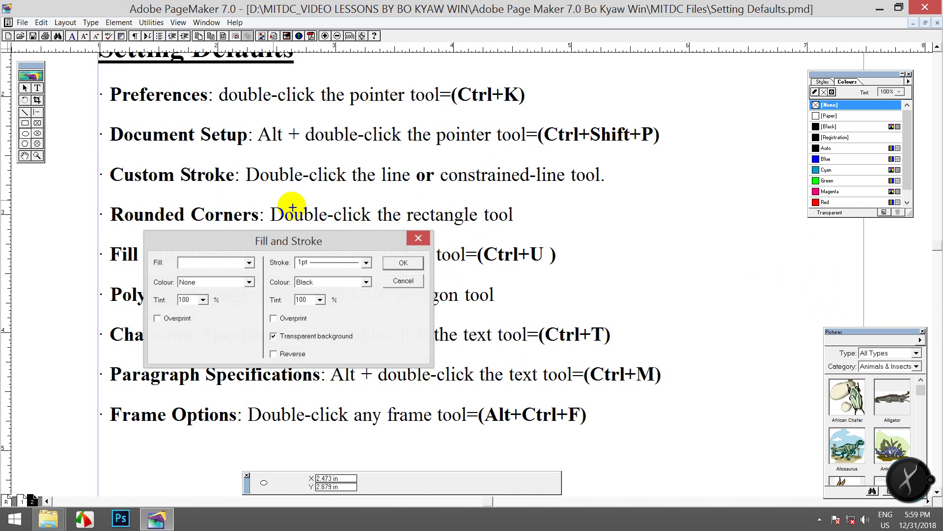
{"action": "key", "text": "Escape"}
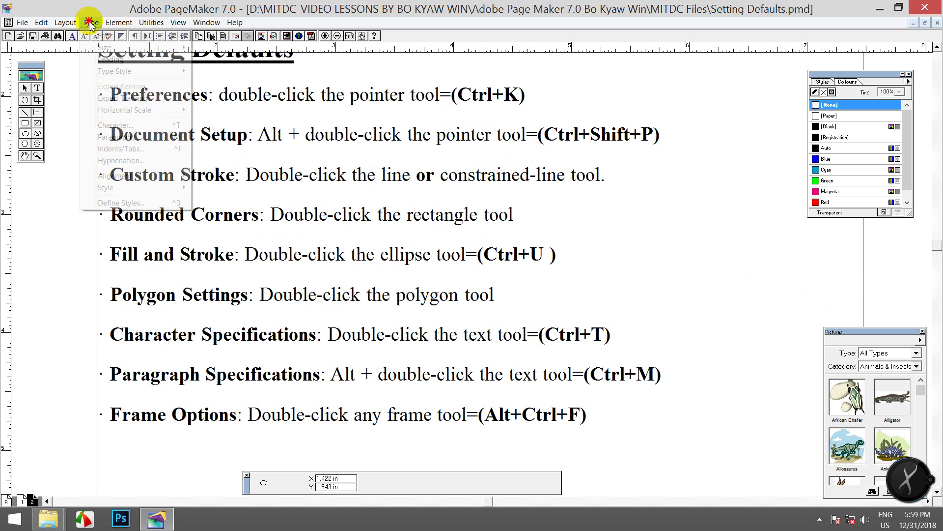
View the Custom Stroke defaults through the Stroke command and the line and constrained-line tools, dismissing the dialog each time.
{"action": "left_click", "coordinate": [118, 22]}
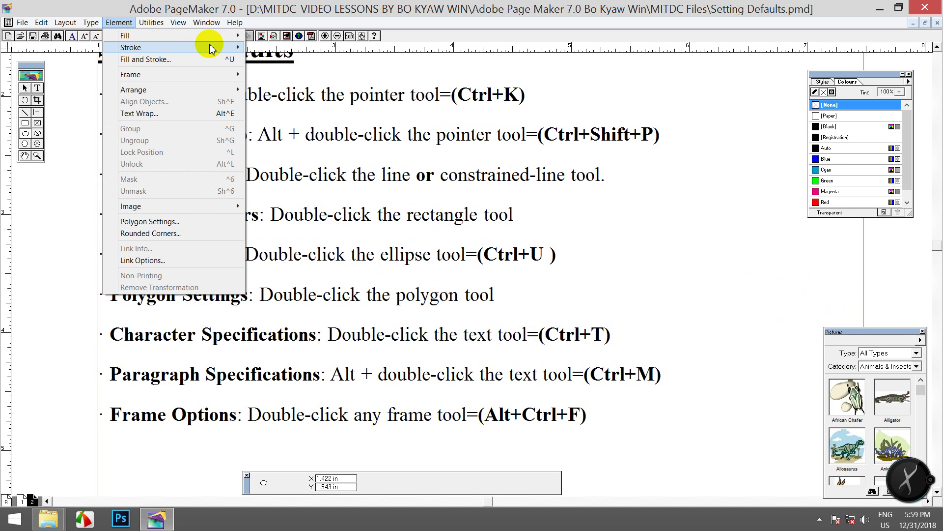
{"action": "mouse_move", "coordinate": [235, 46]}
{"action": "left_click", "coordinate": [290, 44]}
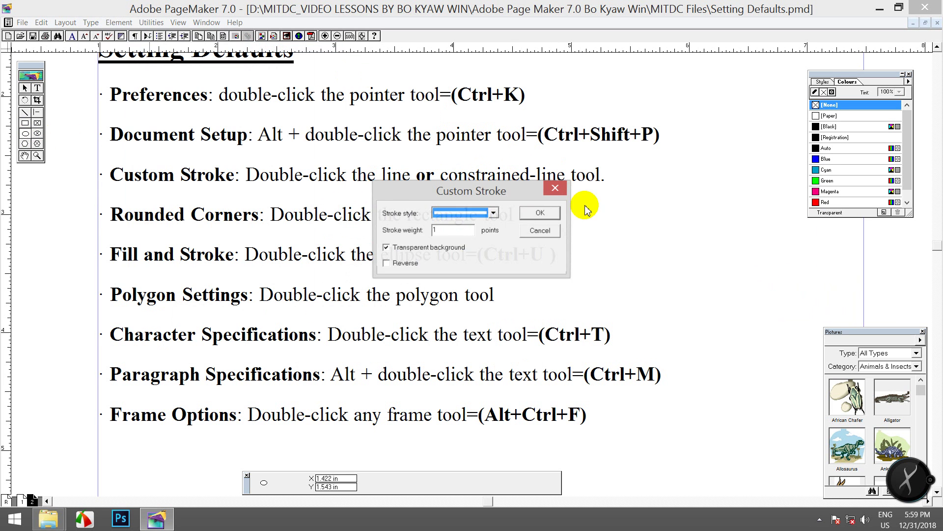
{"action": "left_click", "coordinate": [555, 188]}
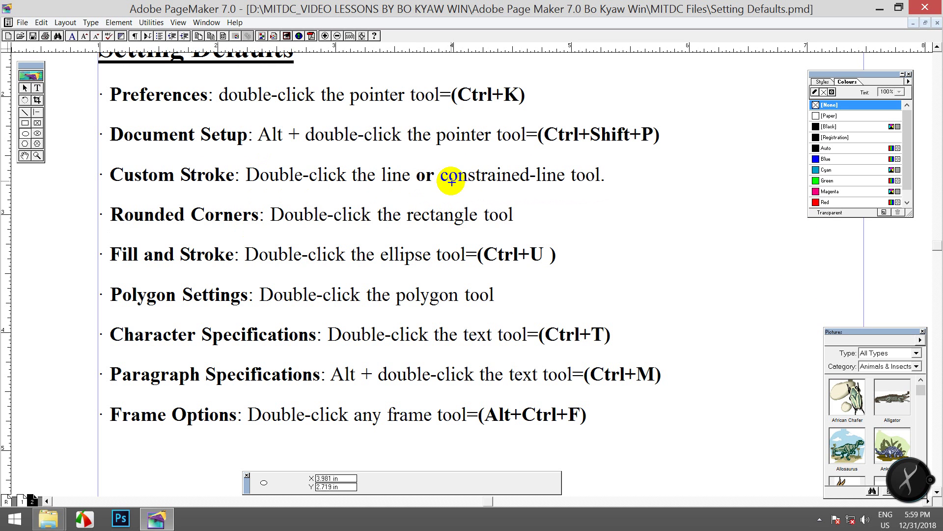
{"action": "double_click", "coordinate": [25, 113]}
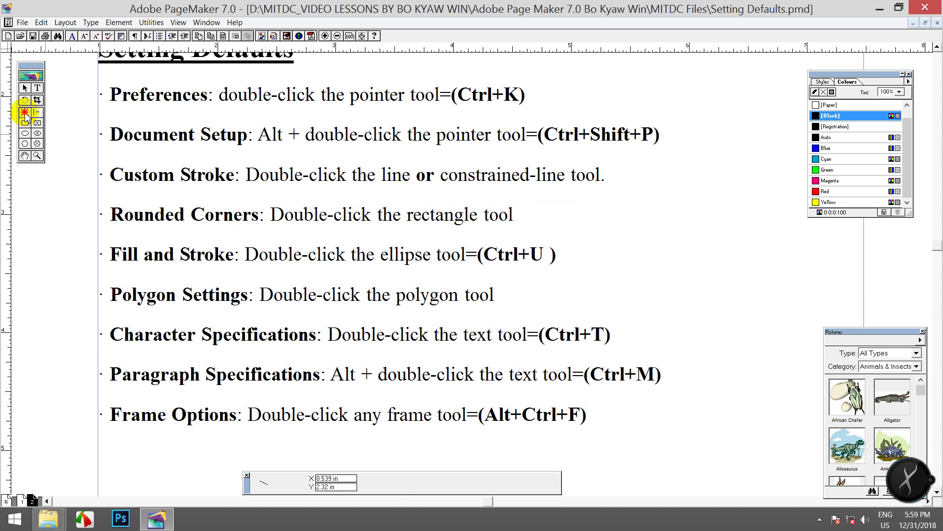
{"action": "left_click", "coordinate": [544, 211]}
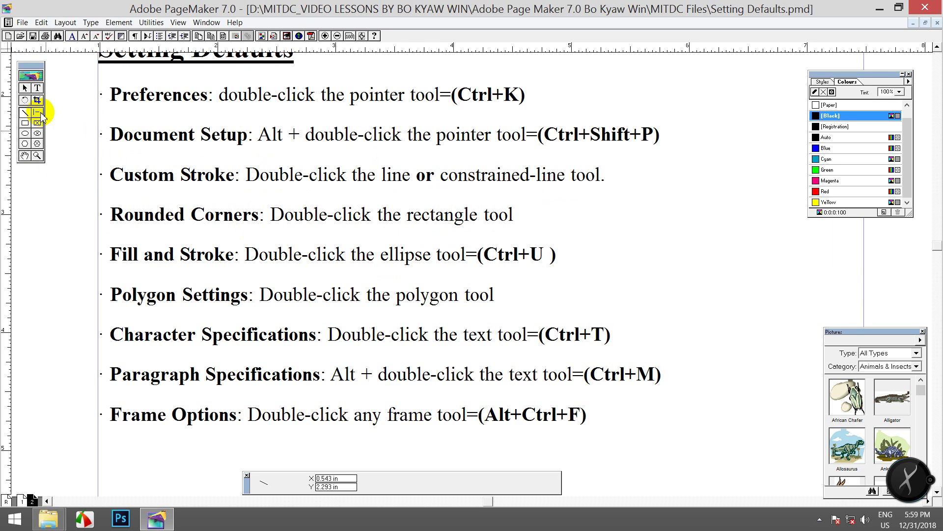
{"action": "double_click", "coordinate": [38, 112]}
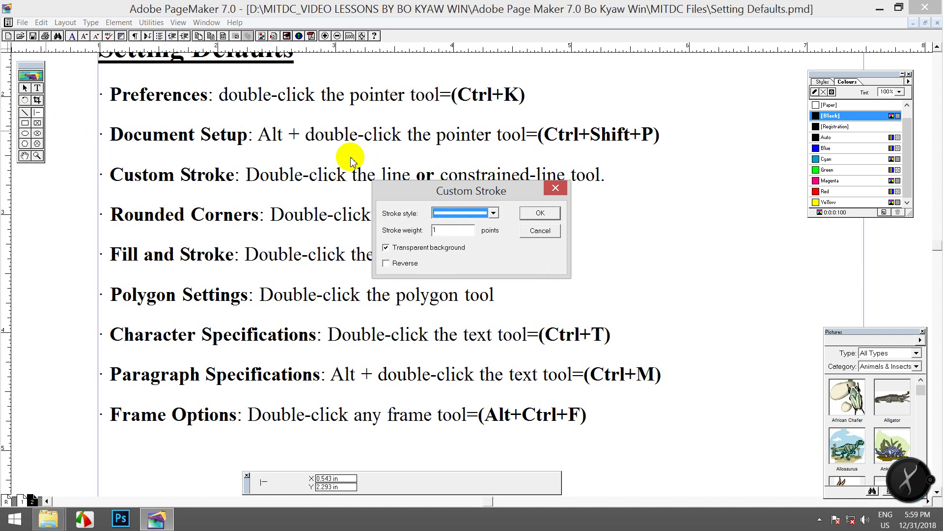
{"action": "left_click", "coordinate": [554, 189]}
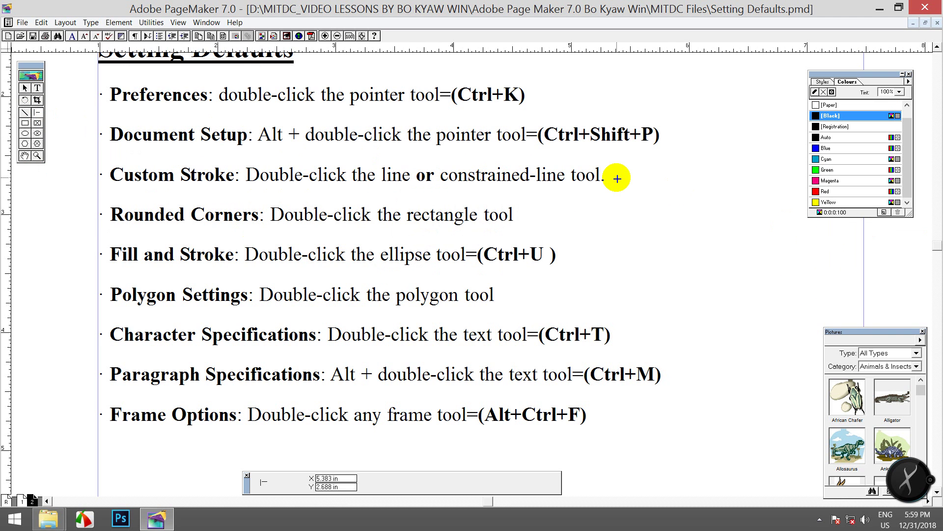
View the Document Setup dialog through its noted shortcut and through its command, closing it each time without changes.
{"action": "key", "text": "ctrl+shift+p"}
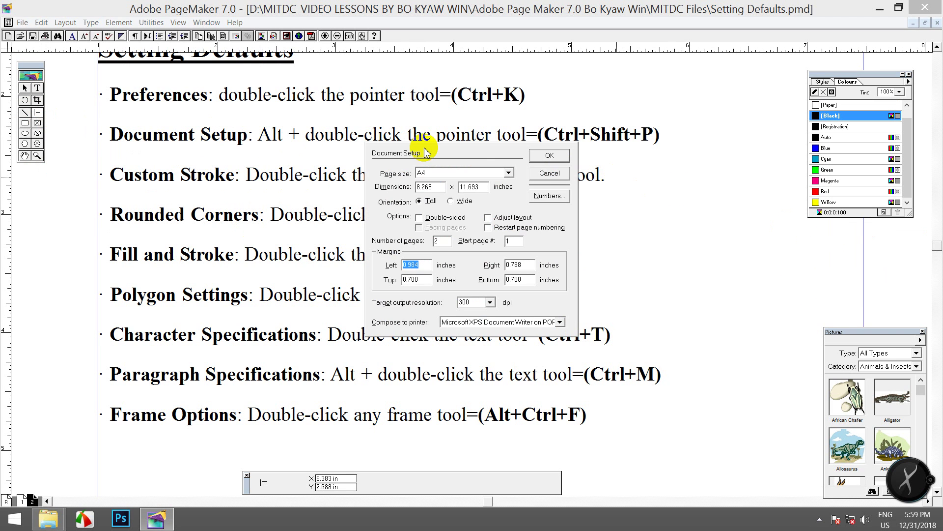
{"action": "left_click", "coordinate": [548, 174]}
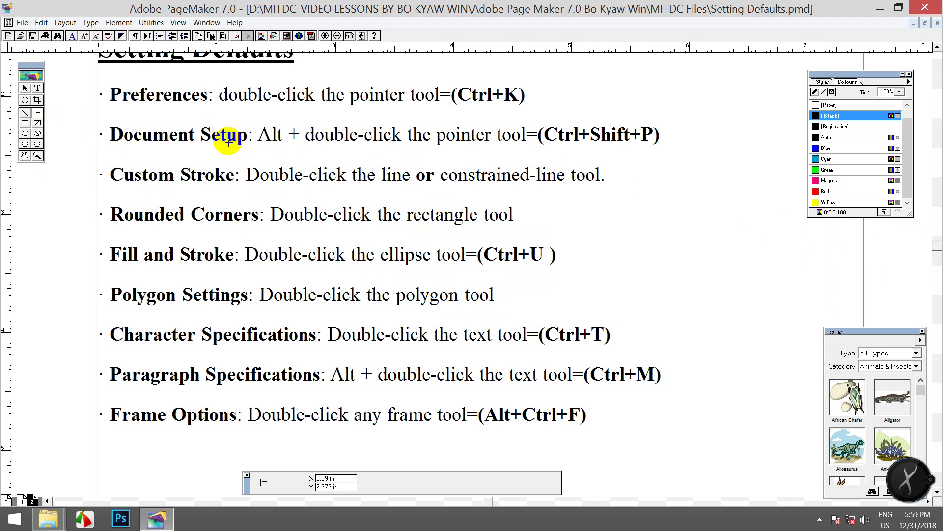
{"action": "left_click", "coordinate": [23, 22]}
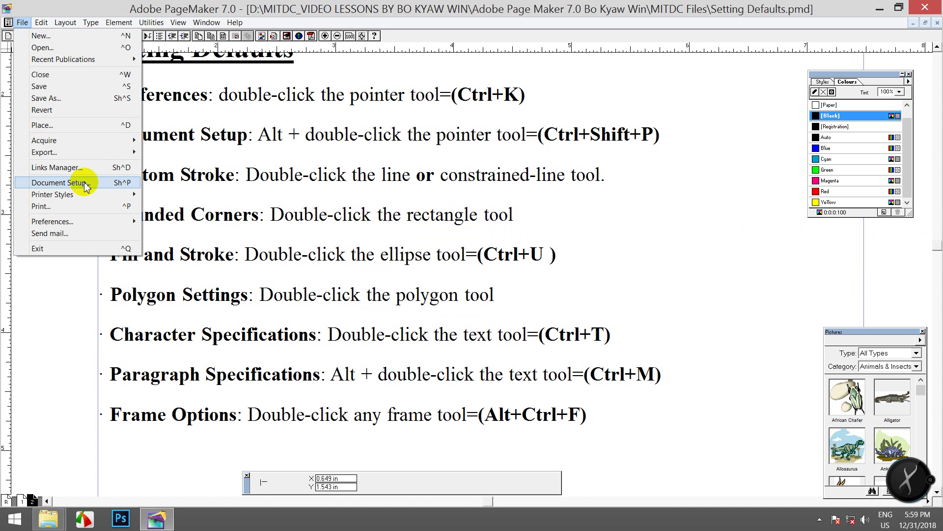
{"action": "left_click", "coordinate": [91, 183]}
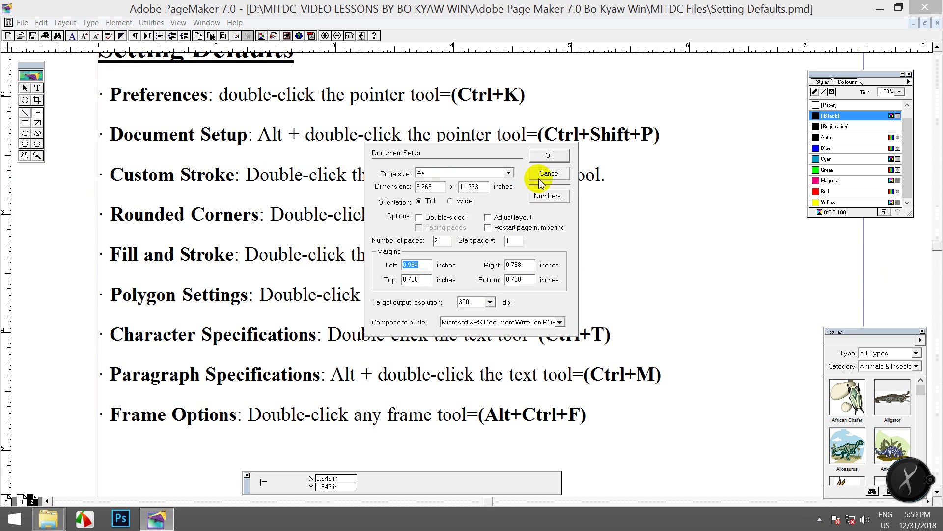
{"action": "left_click", "coordinate": [553, 153]}
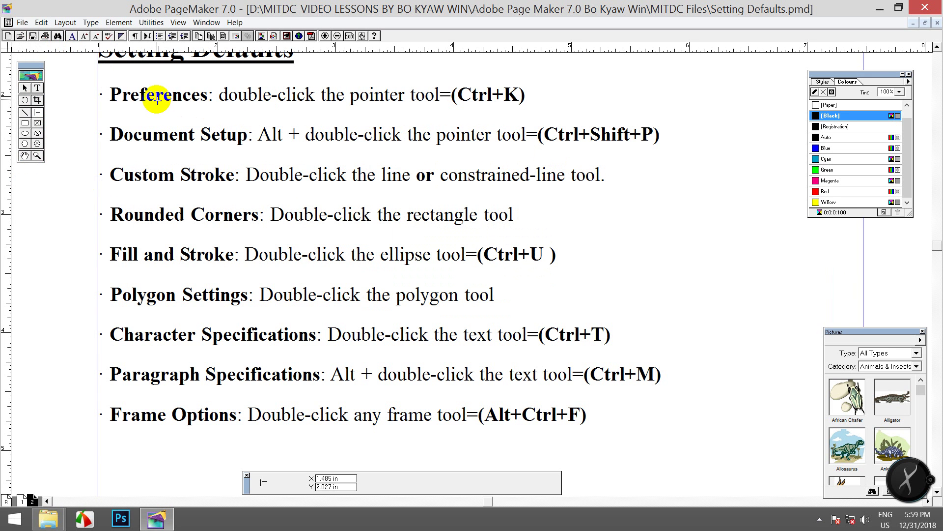
View the Preferences dialog through its noted shortcut and twice through the pointer tool, moving it aside and dismissing it without changes.
{"action": "left_click_drag", "start_coordinate": [473, 94], "coordinate": [502, 95]}
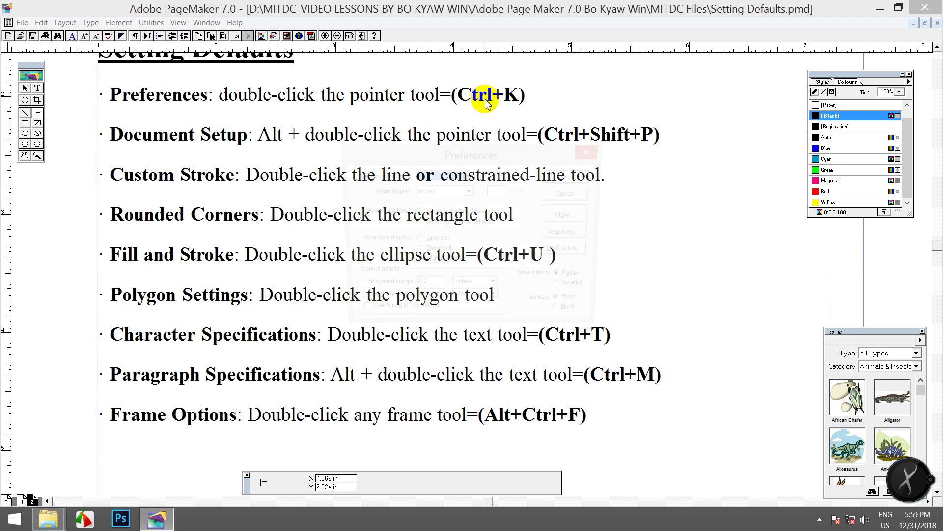
{"action": "key", "text": "ctrl+k"}
{"action": "left_click", "coordinate": [592, 152]}
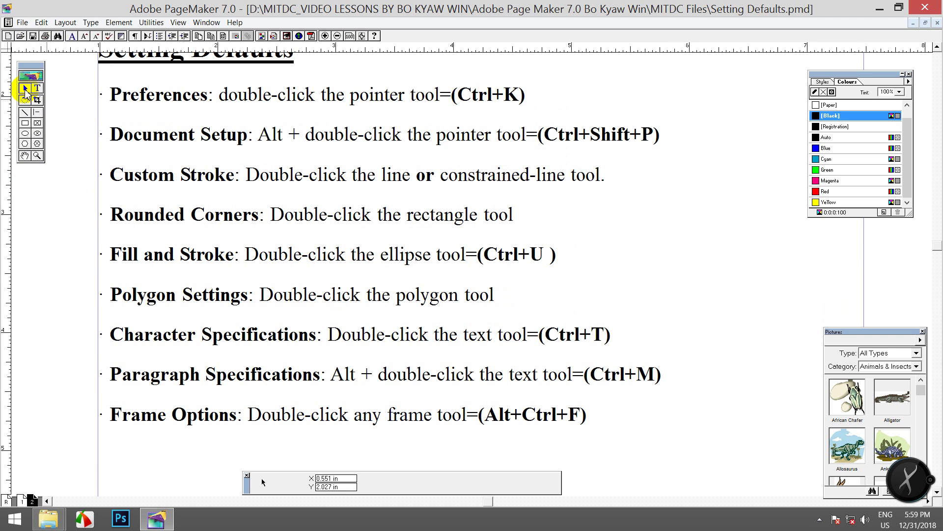
{"action": "double_click", "coordinate": [25, 91]}
{"action": "left_click_drag", "start_coordinate": [499, 158], "coordinate": [359, 190]}
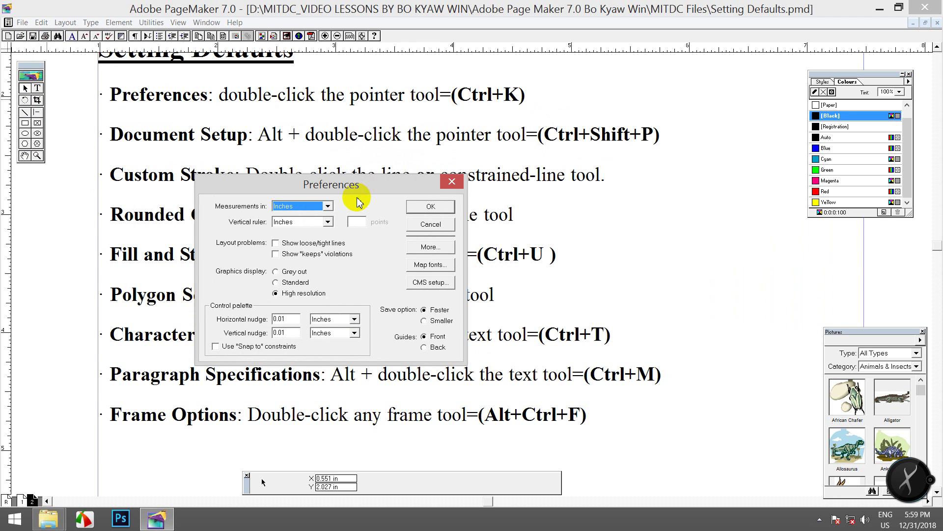
{"action": "left_click", "coordinate": [452, 181]}
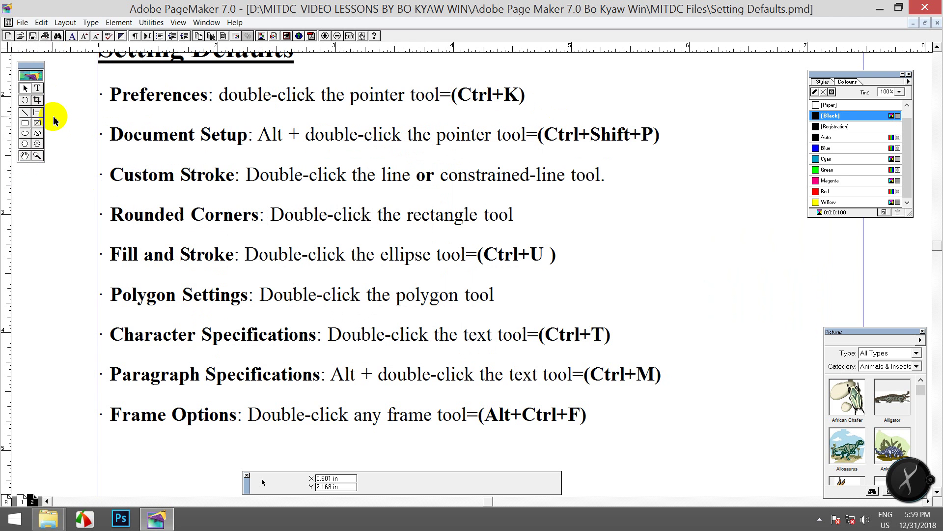
{"action": "double_click", "coordinate": [25, 89]}
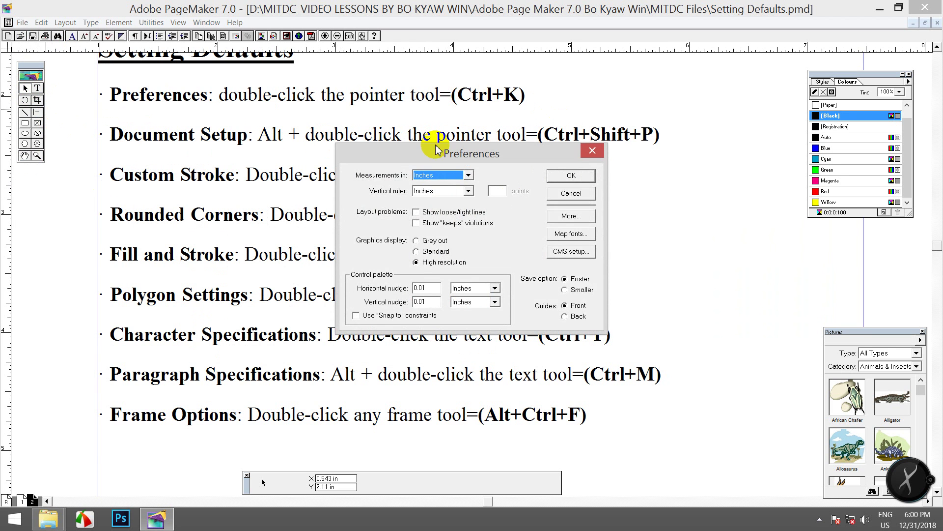
{"action": "left_click_drag", "start_coordinate": [467, 152], "coordinate": [360, 167]}
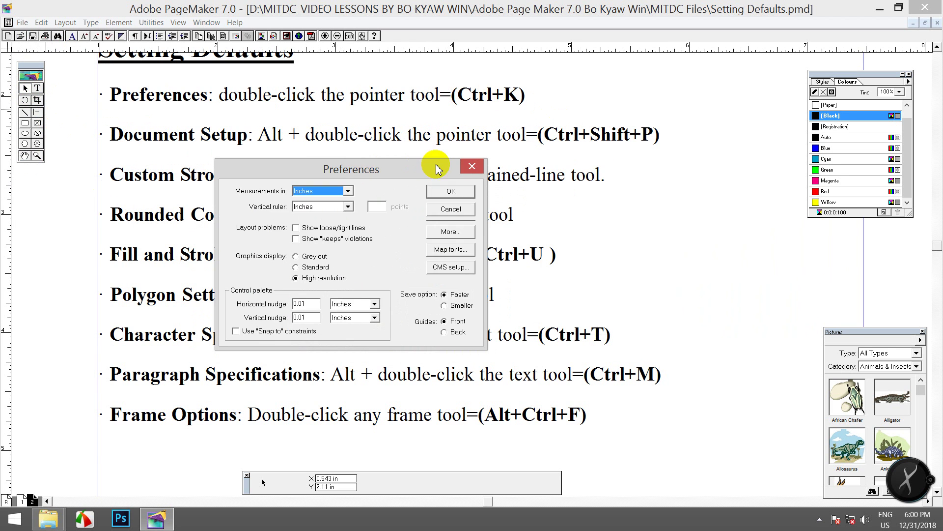
{"action": "left_click", "coordinate": [470, 166]}
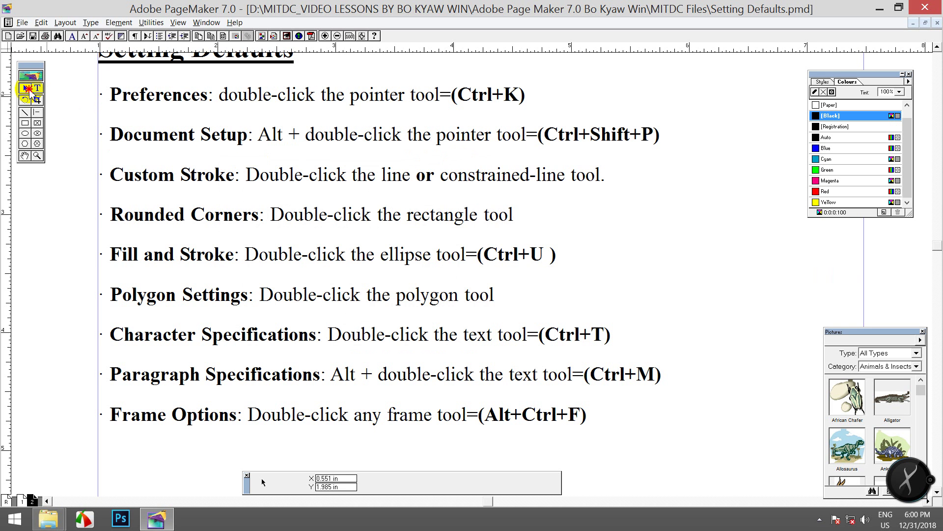
View the Document Setup dialog three times through the pointer tool's alternate action, closing it each time without changing any settings.
{"action": "double_click", "coordinate": [25, 90], "text": "alt"}
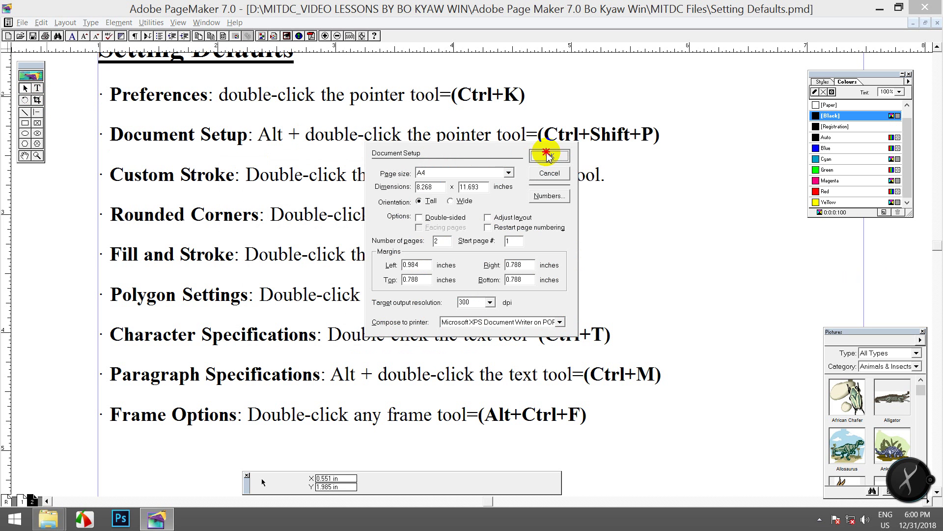
{"action": "left_click", "coordinate": [549, 155]}
{"action": "double_click", "coordinate": [25, 88], "text": "alt"}
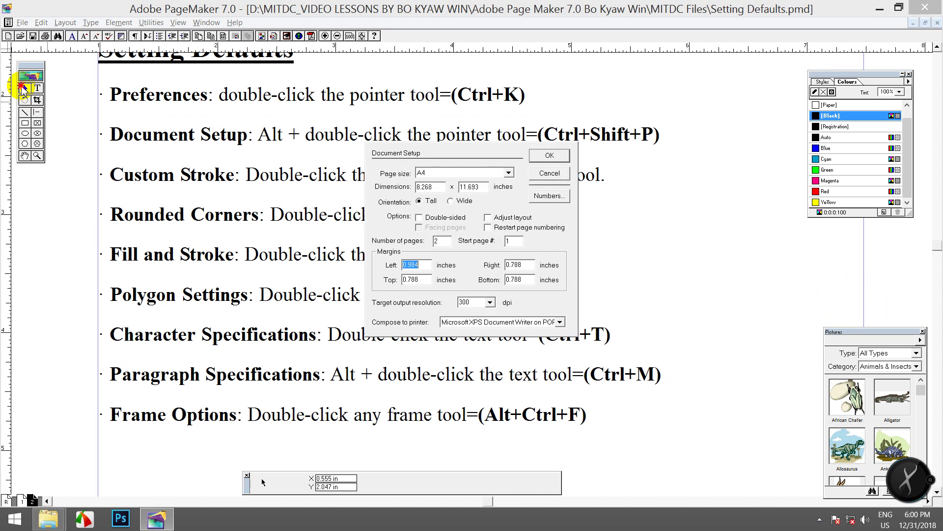
{"action": "left_click", "coordinate": [550, 173]}
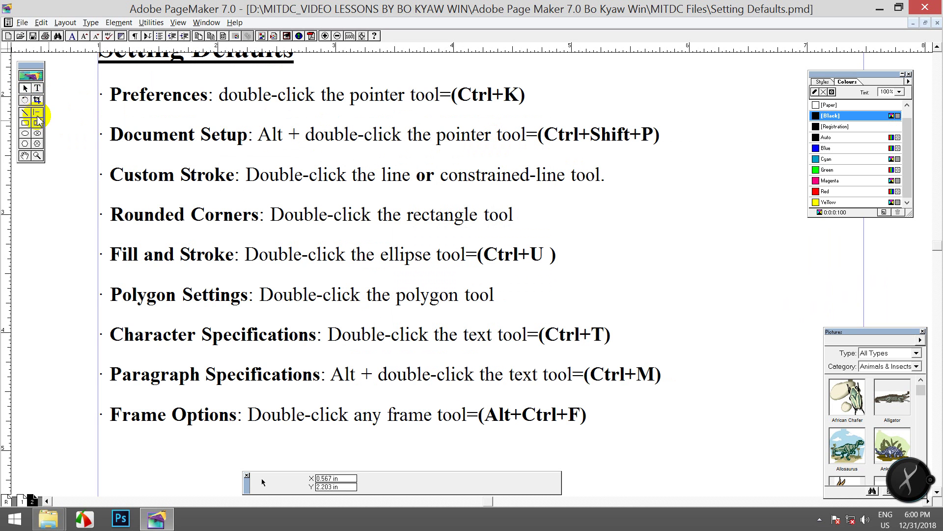
{"action": "double_click", "coordinate": [25, 88], "text": "alt"}
{"action": "left_click", "coordinate": [549, 173]}
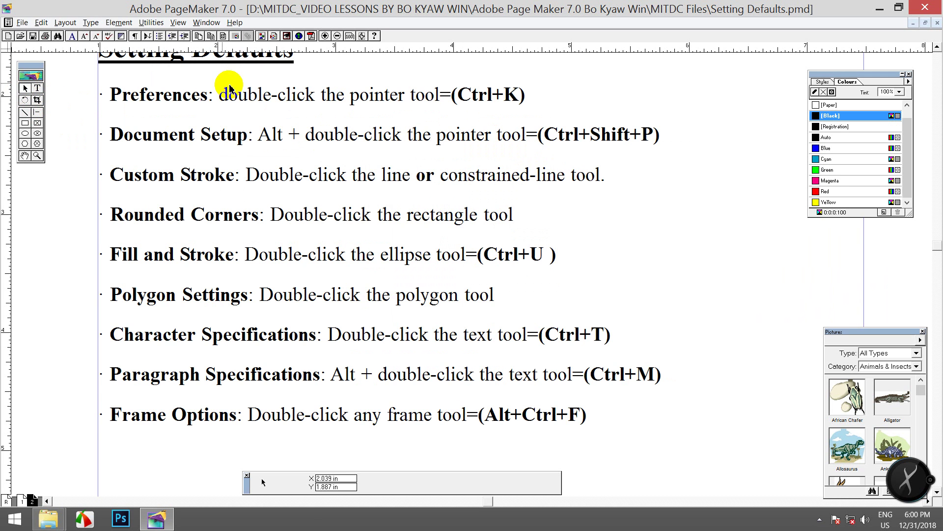
Review the full Setting Defaults list, exit PageMaker and open the desktop's context menu.
{"action": "scroll", "coordinate": [222, 87], "scroll_direction": "up", "scroll_amount": 2}
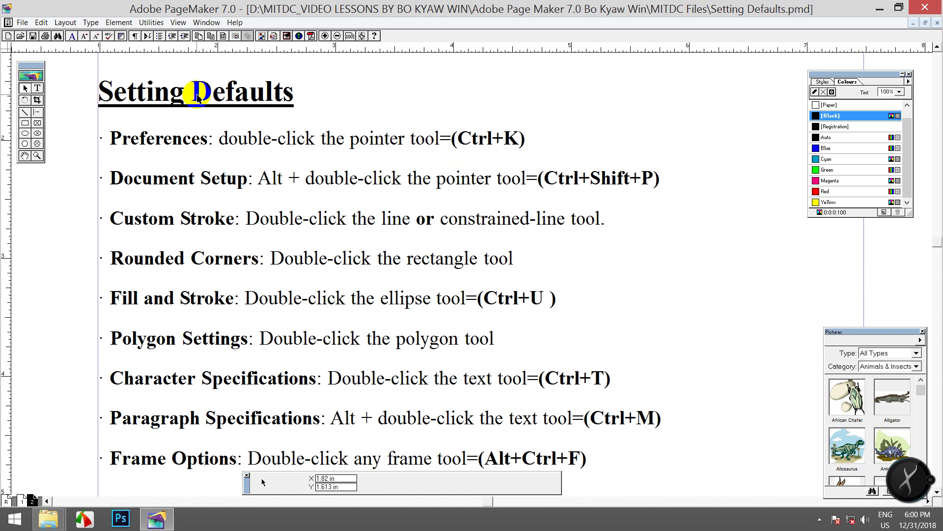
{"action": "scroll", "coordinate": [310, 157], "scroll_direction": "down", "scroll_amount": 1}
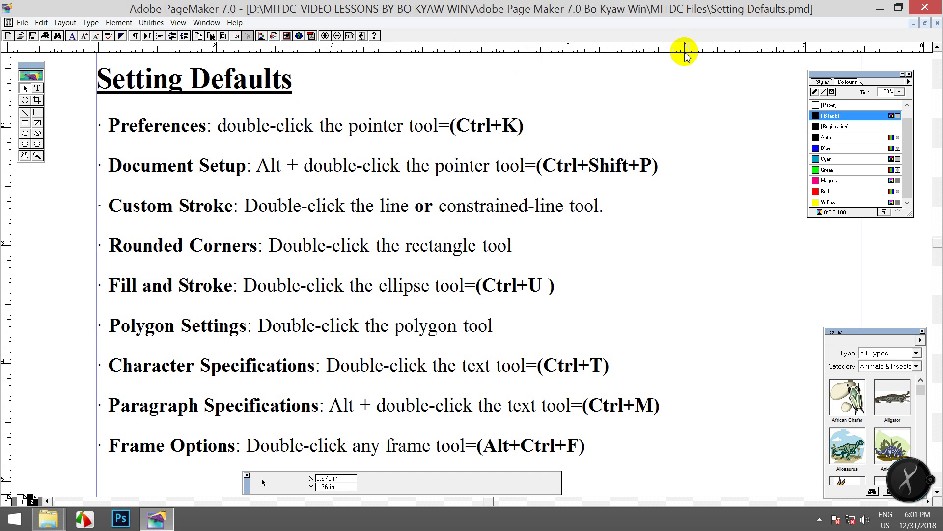
{"action": "left_click", "coordinate": [926, 7]}
{"action": "right_click", "coordinate": [522, 172]}
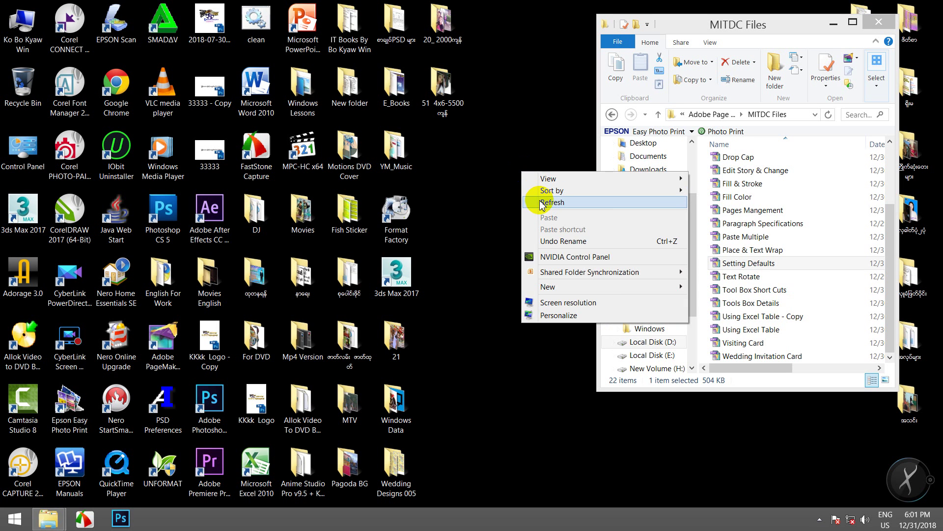